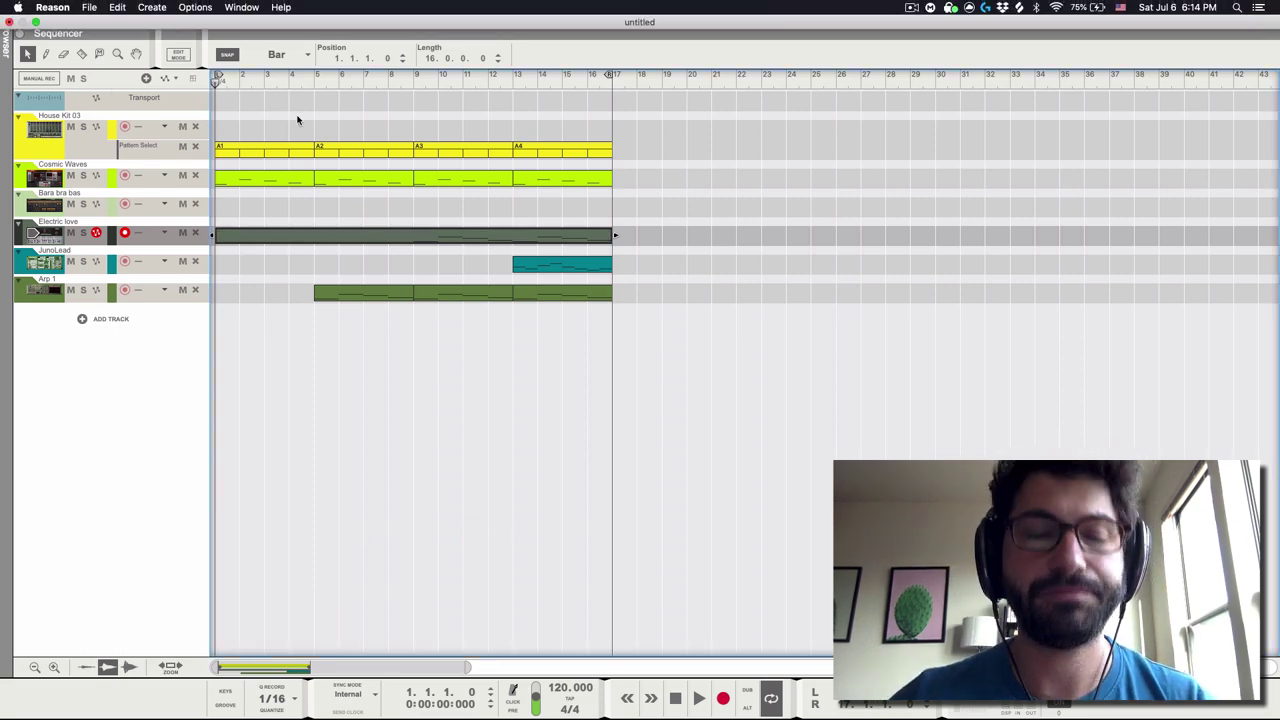
# Start playback and bring the device rack into view.
pyautogui.press('space')
pyautogui.moveTo(28, 9)
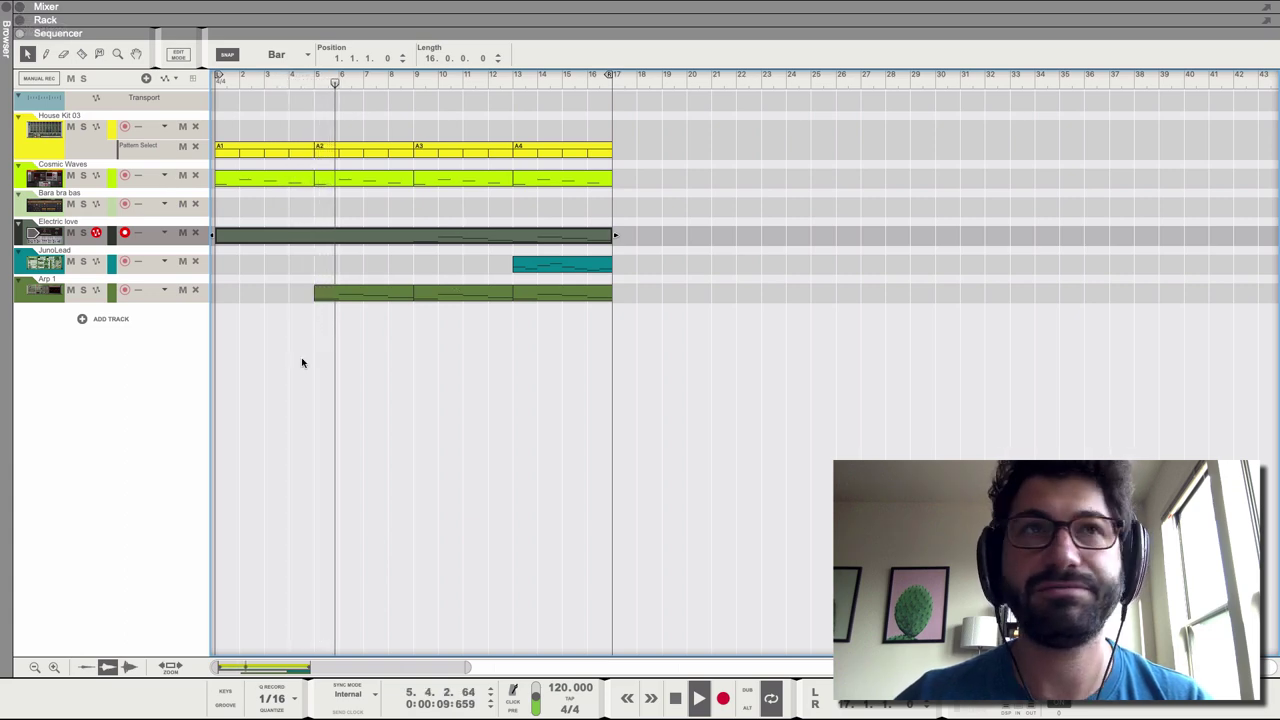
pyautogui.click(18, 22)
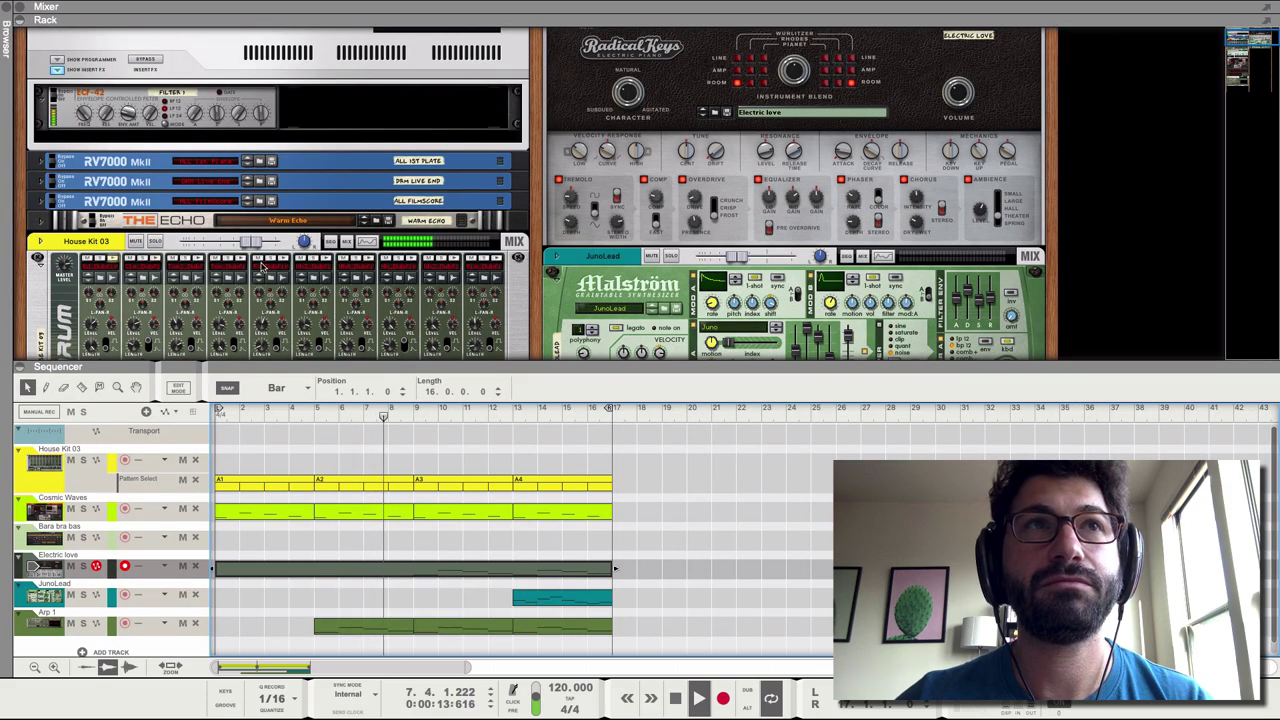
pyautogui.scroll(5, 351, 243)
pyautogui.scroll(-10, 351, 243)
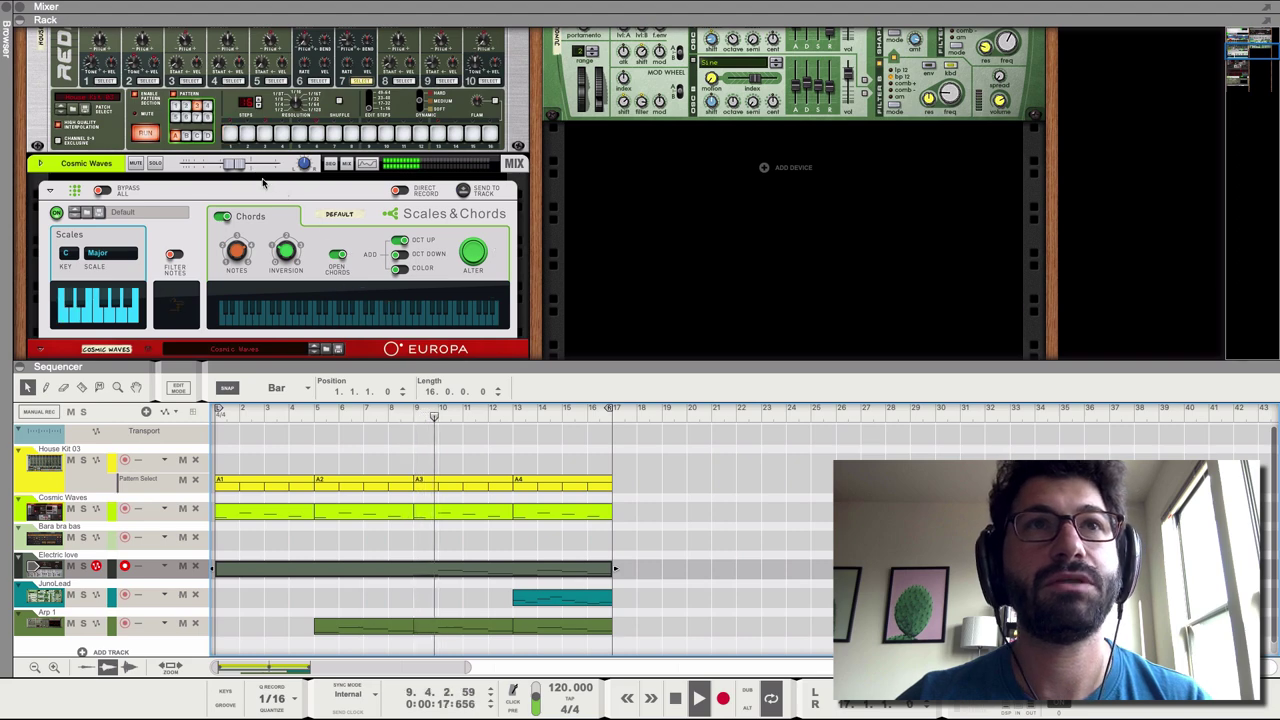
pyautogui.scroll(-5, 250, 200)
# Lower the Bara bra bas level to about -9.4 dB, stop, and set the position to bar 13.
pyautogui.moveTo(238, 233); pyautogui.dragTo(231, 234)
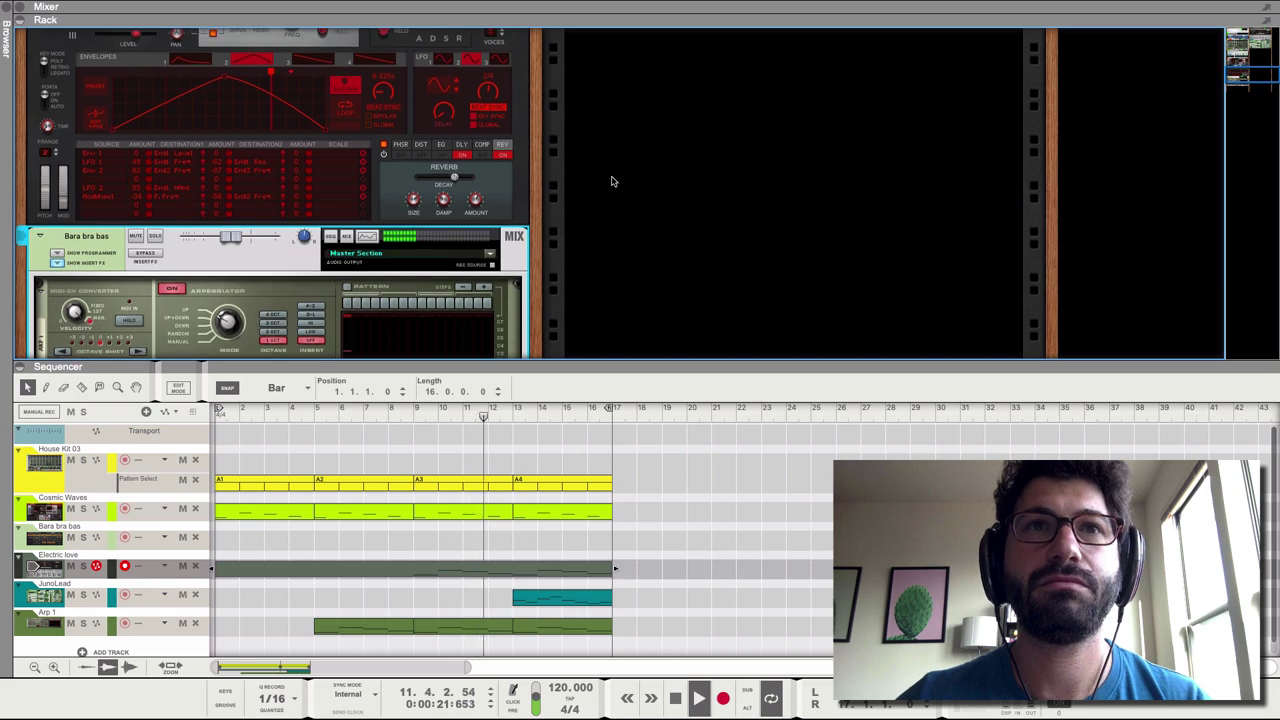
pyautogui.scroll(10, 600, 182)
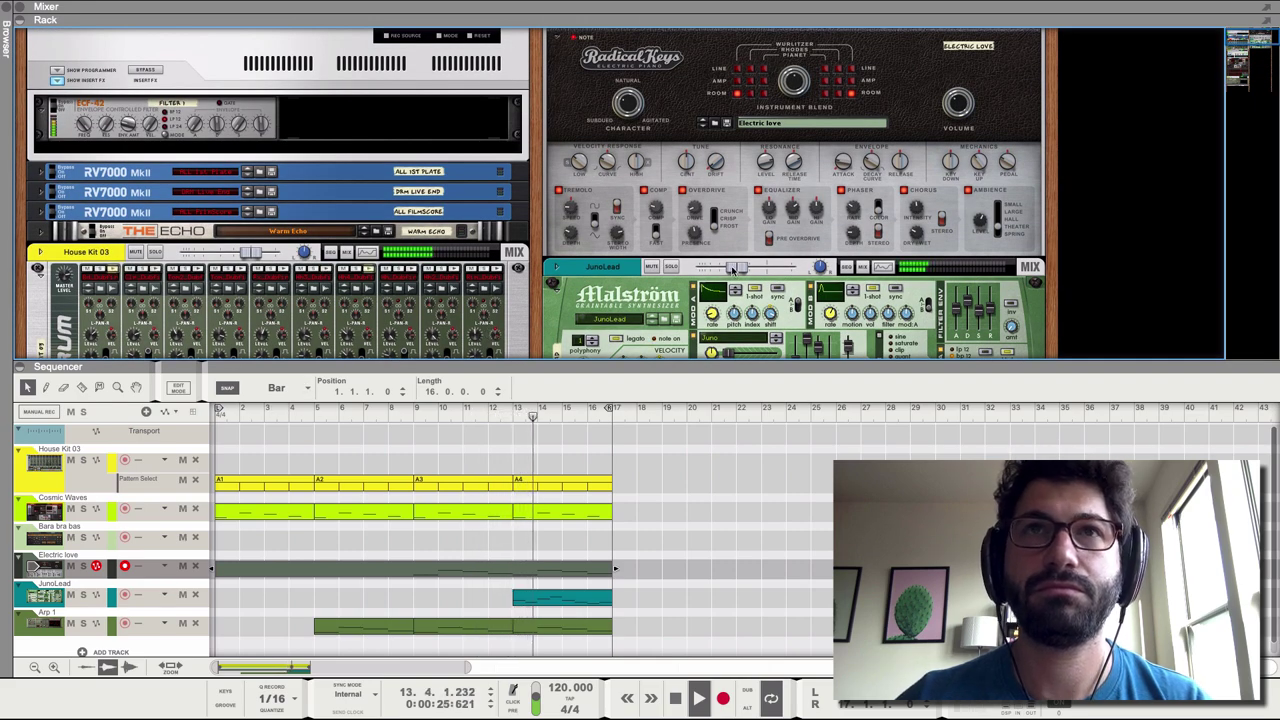
pyautogui.click(578, 340)
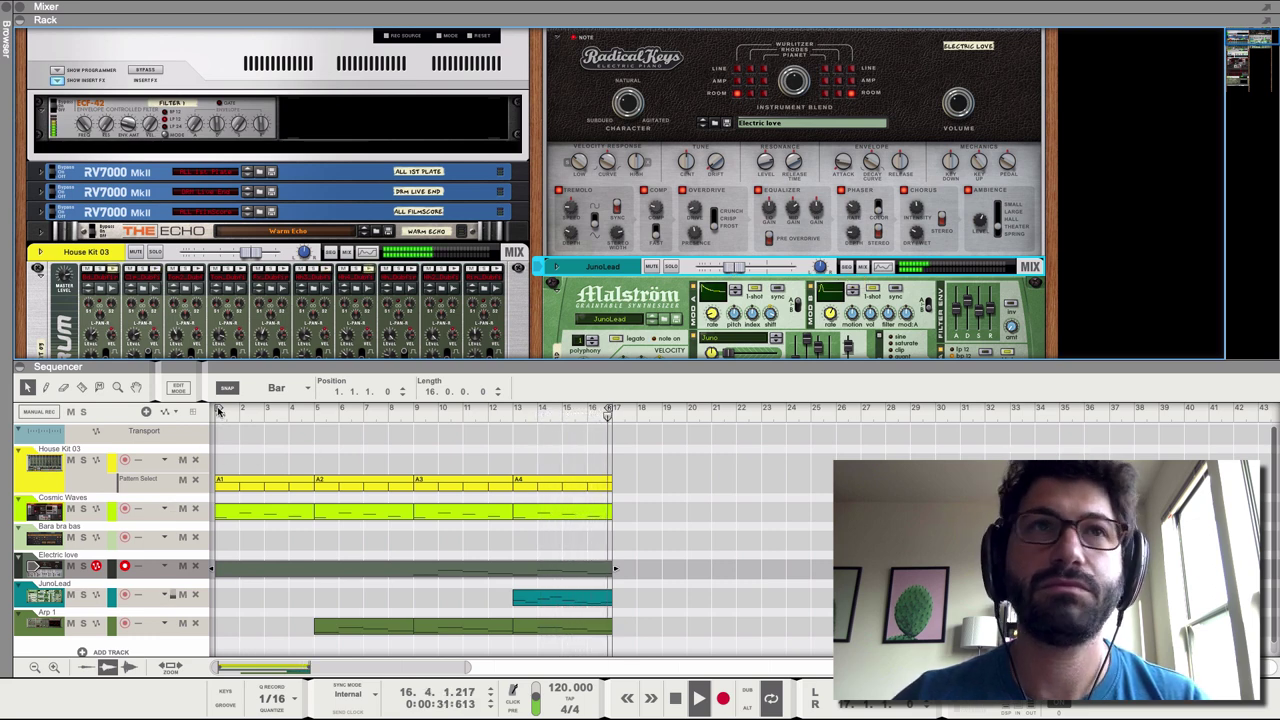
pyautogui.press('space')
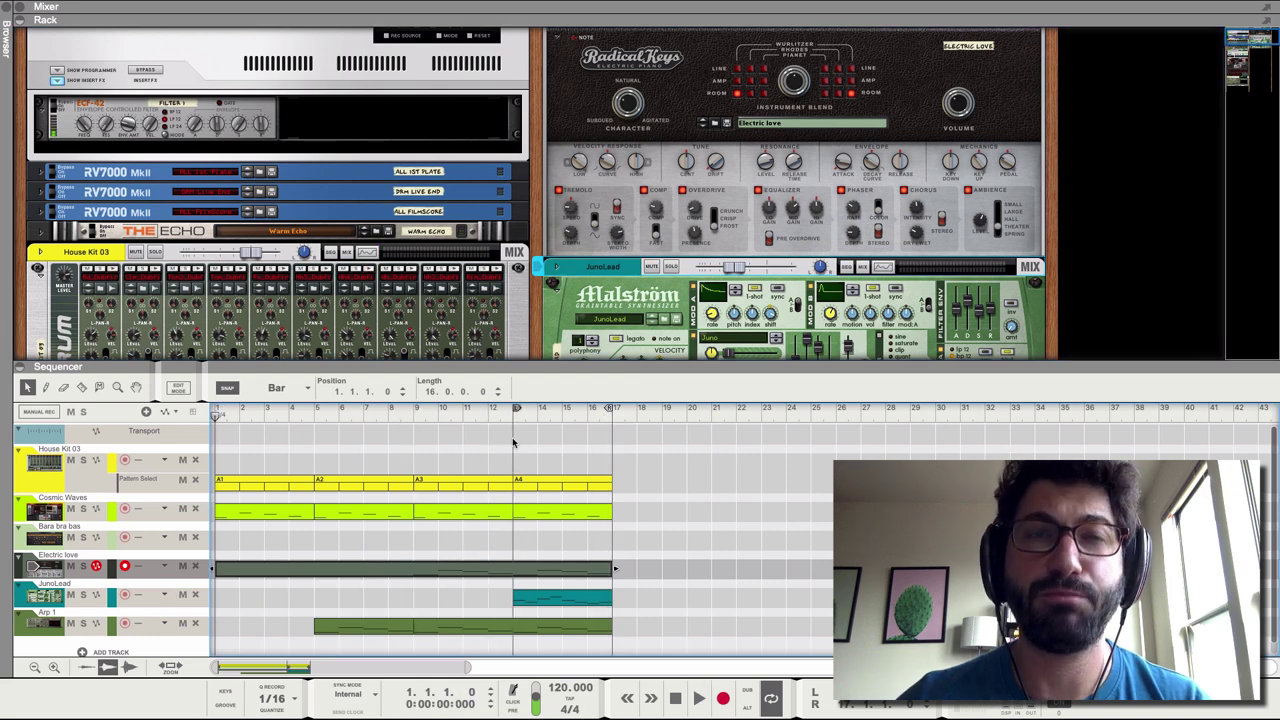
pyautogui.click(510, 416)
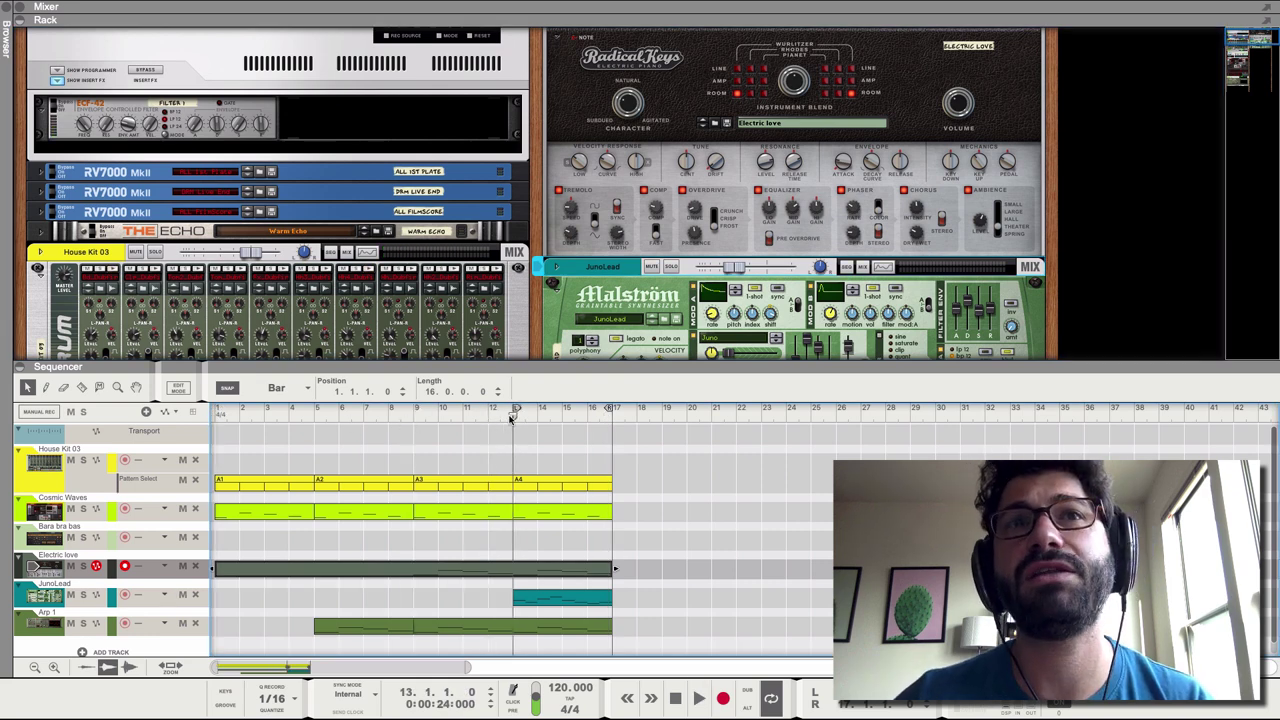
# Show House Kit 03's insert FX area and insert an MClass Compressor from Reason Devices.
pyautogui.click(24, 368)
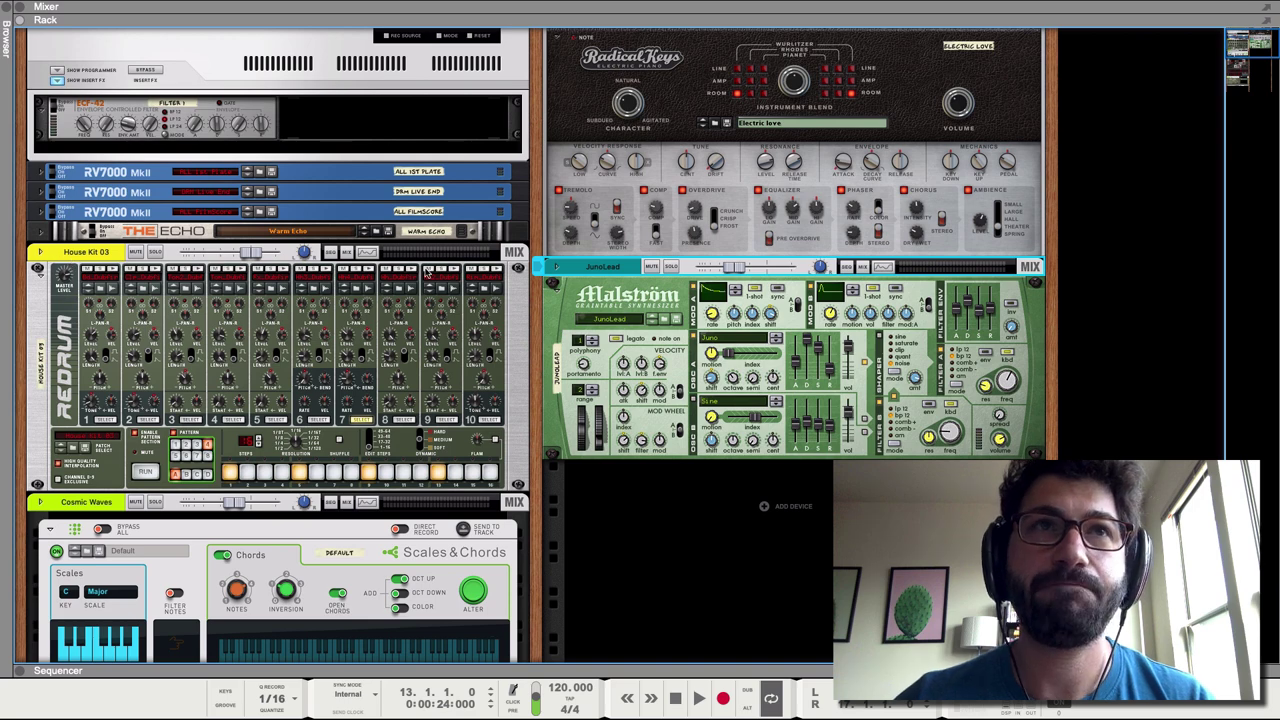
pyautogui.click(40, 253)
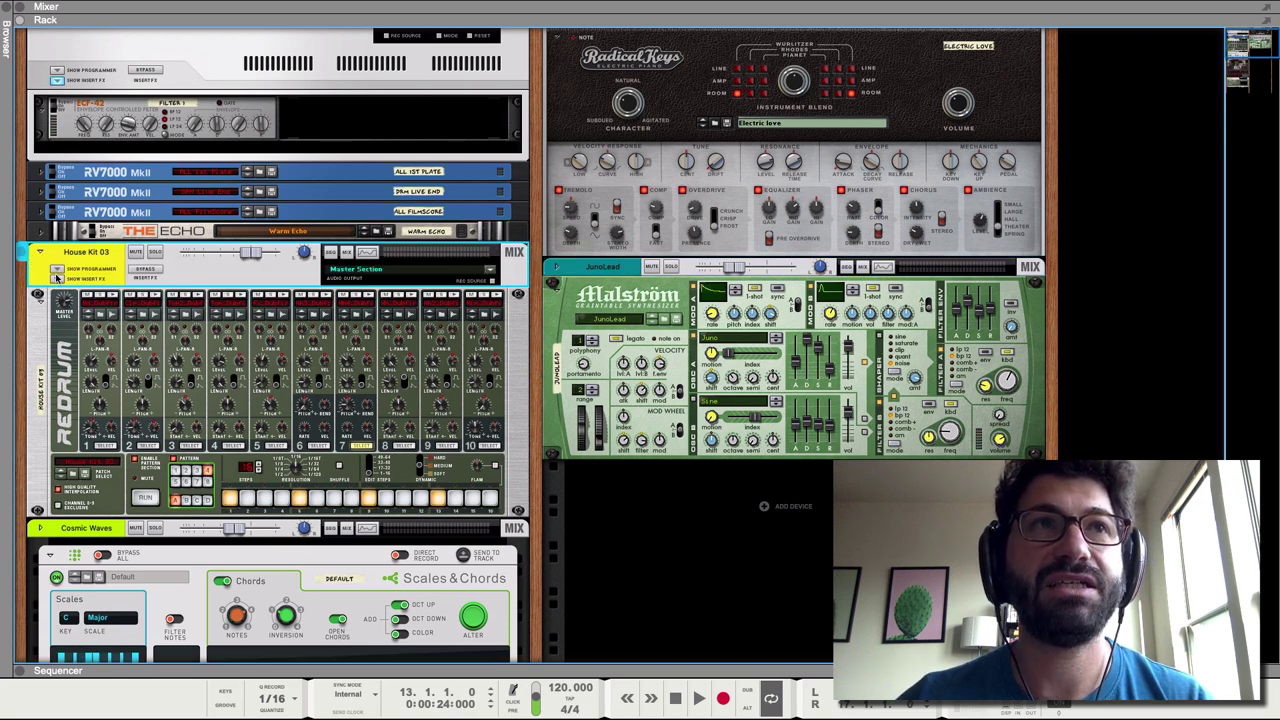
pyautogui.click(57, 278)
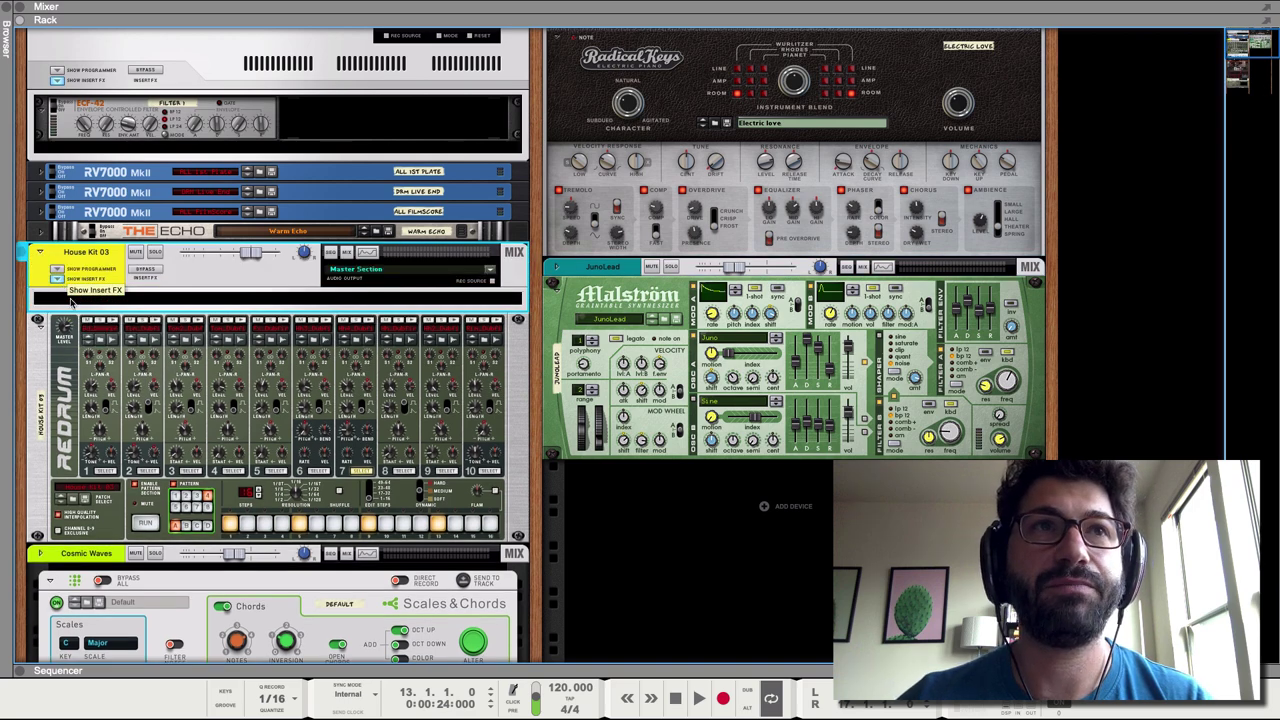
pyautogui.click(150, 302)
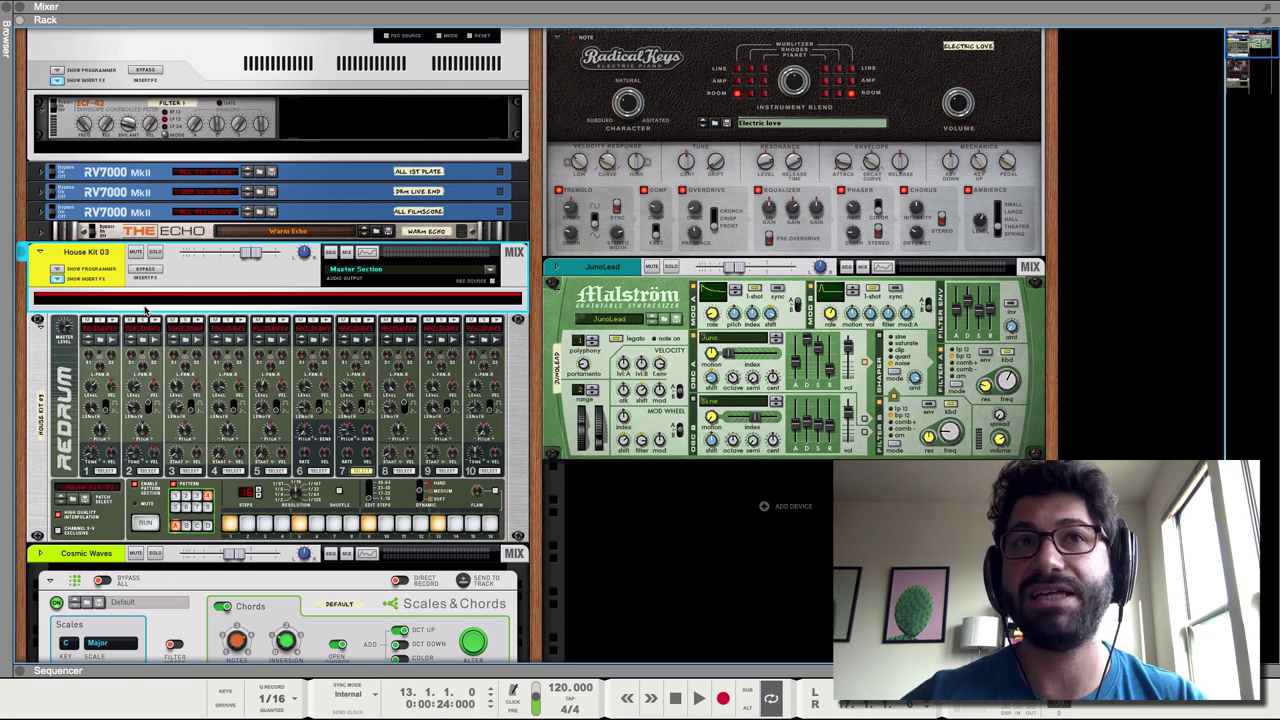
pyautogui.rightClick(176, 306)
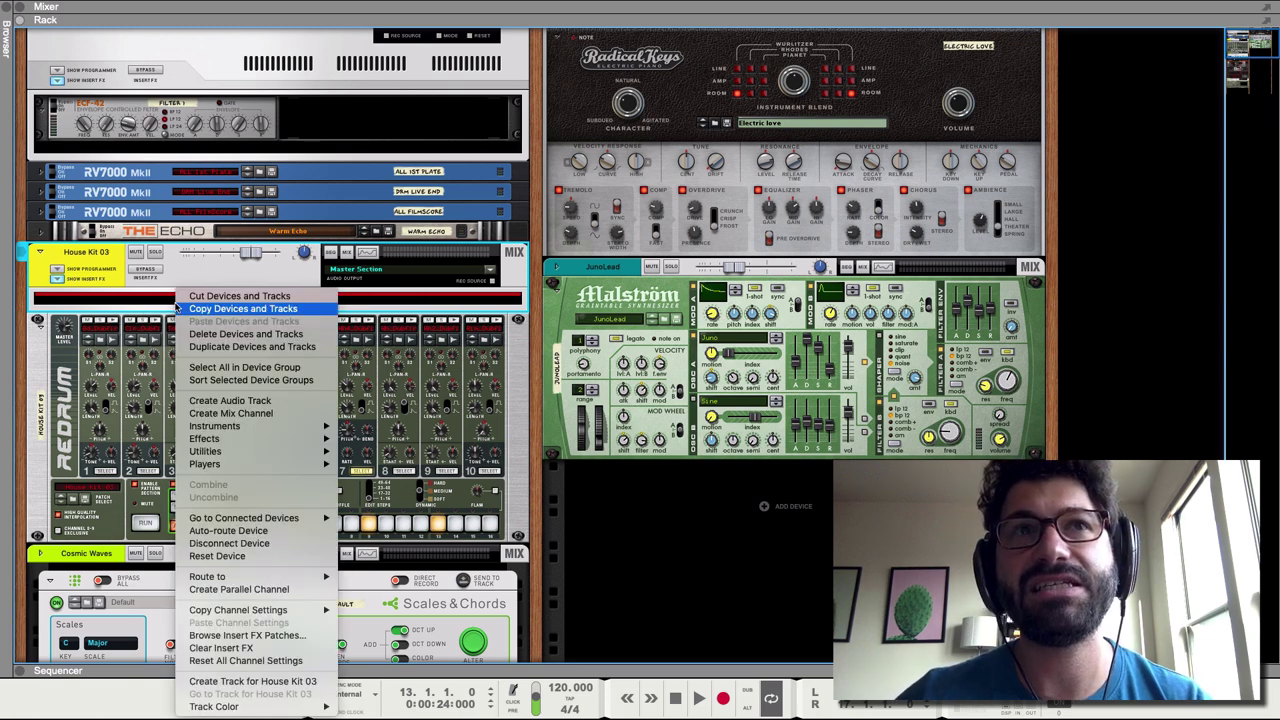
pyautogui.moveTo(230, 438)
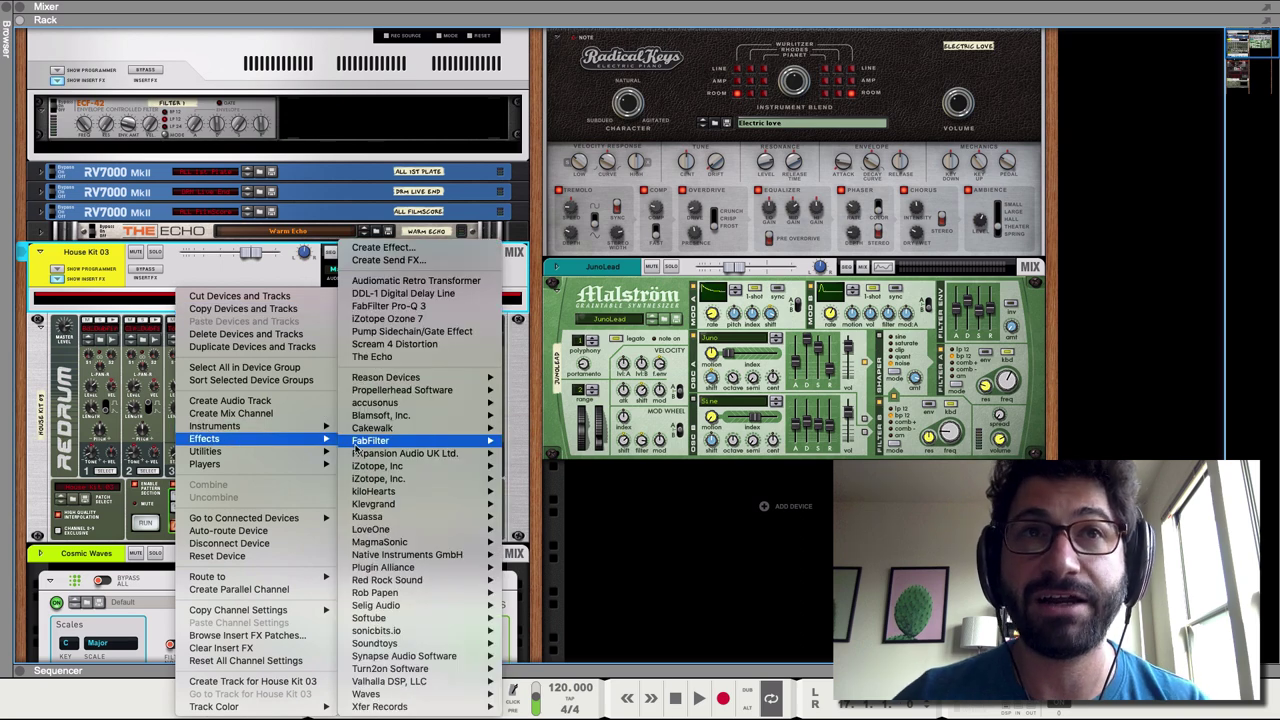
pyautogui.moveTo(405, 377)
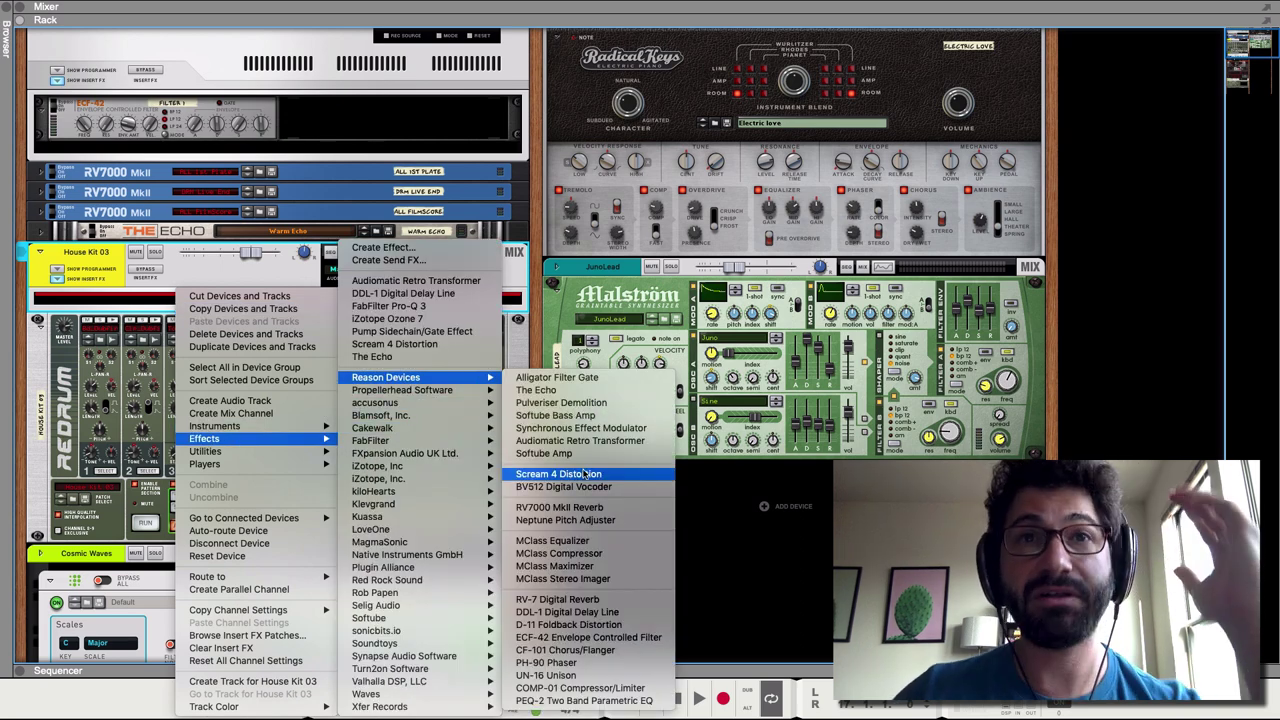
pyautogui.click(585, 555)
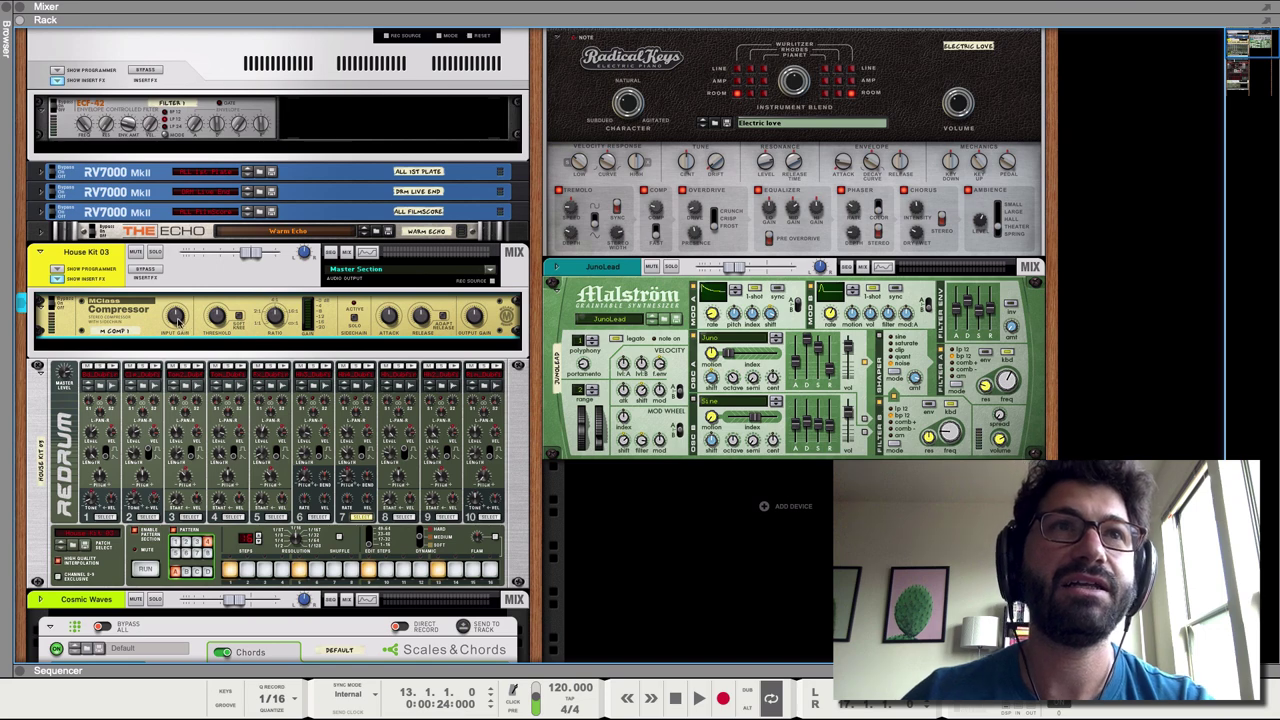
# Set the House Kit 03 MClass Compressor threshold to about -12.8 dB, checking gain, ratio and attack.
pyautogui.moveTo(176, 316)
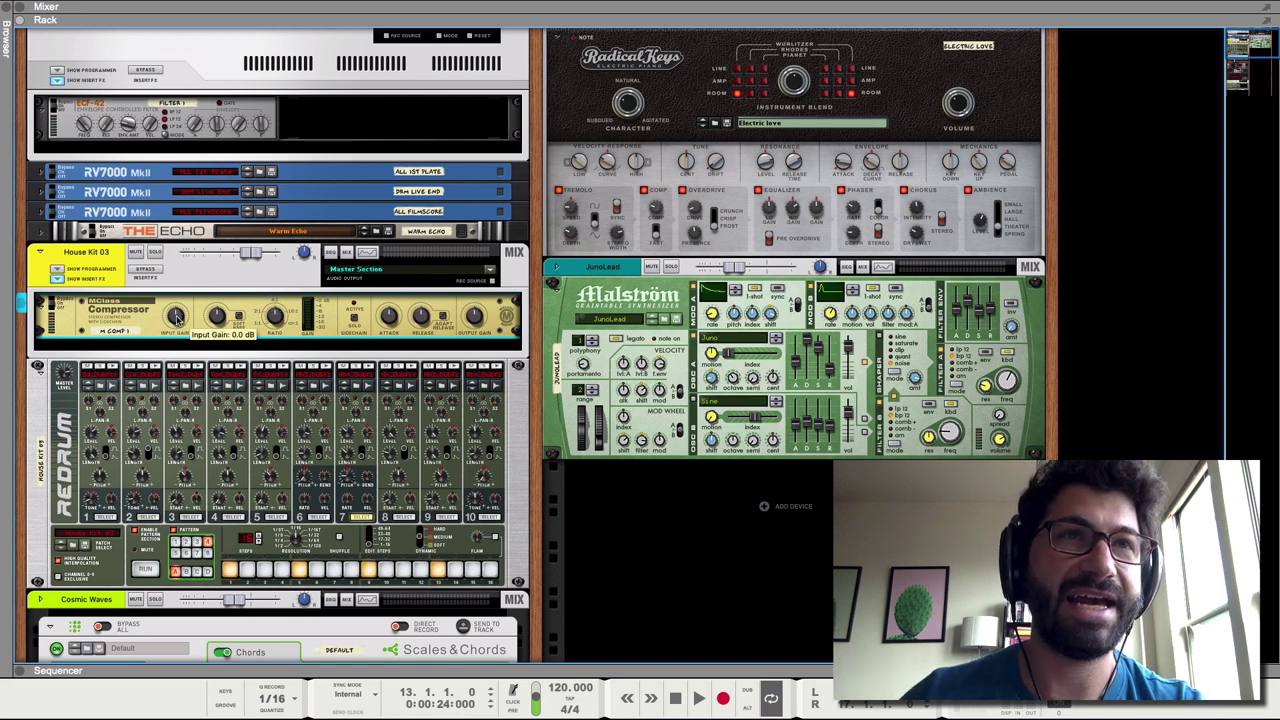
pyautogui.moveTo(480, 317)
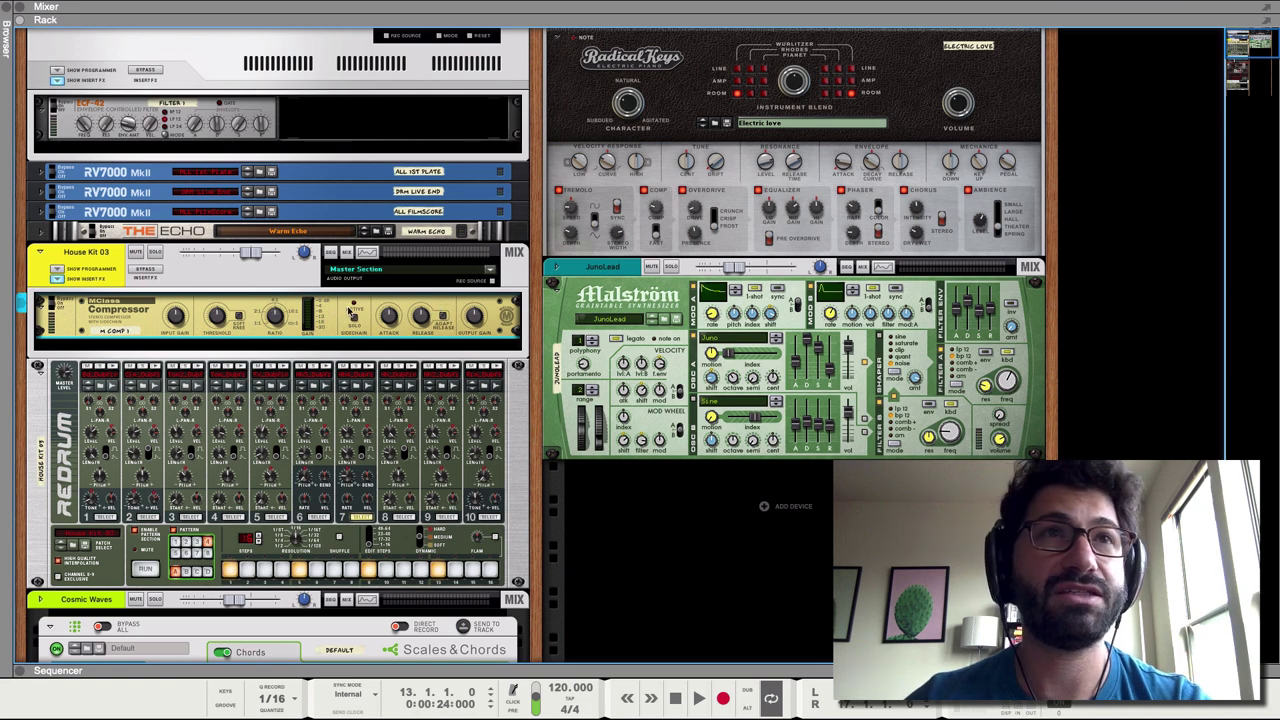
pyautogui.moveTo(216, 318); pyautogui.dragTo(216, 318)
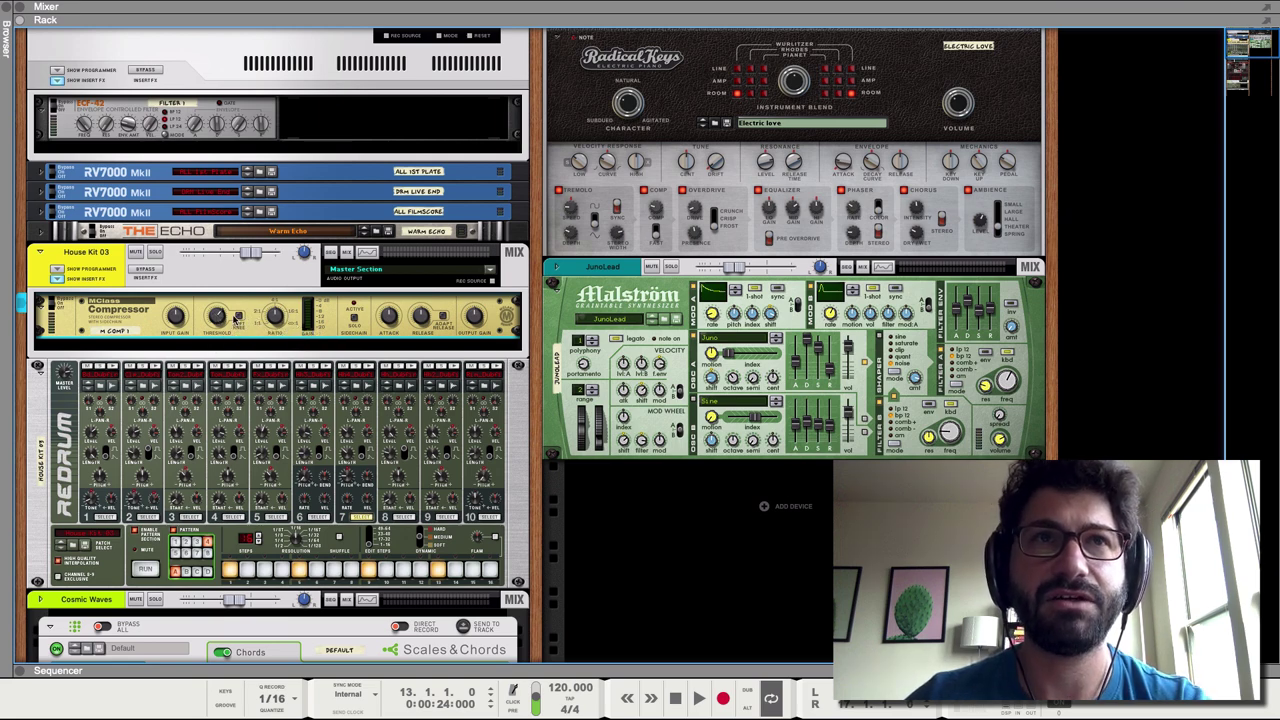
pyautogui.moveTo(282, 320)
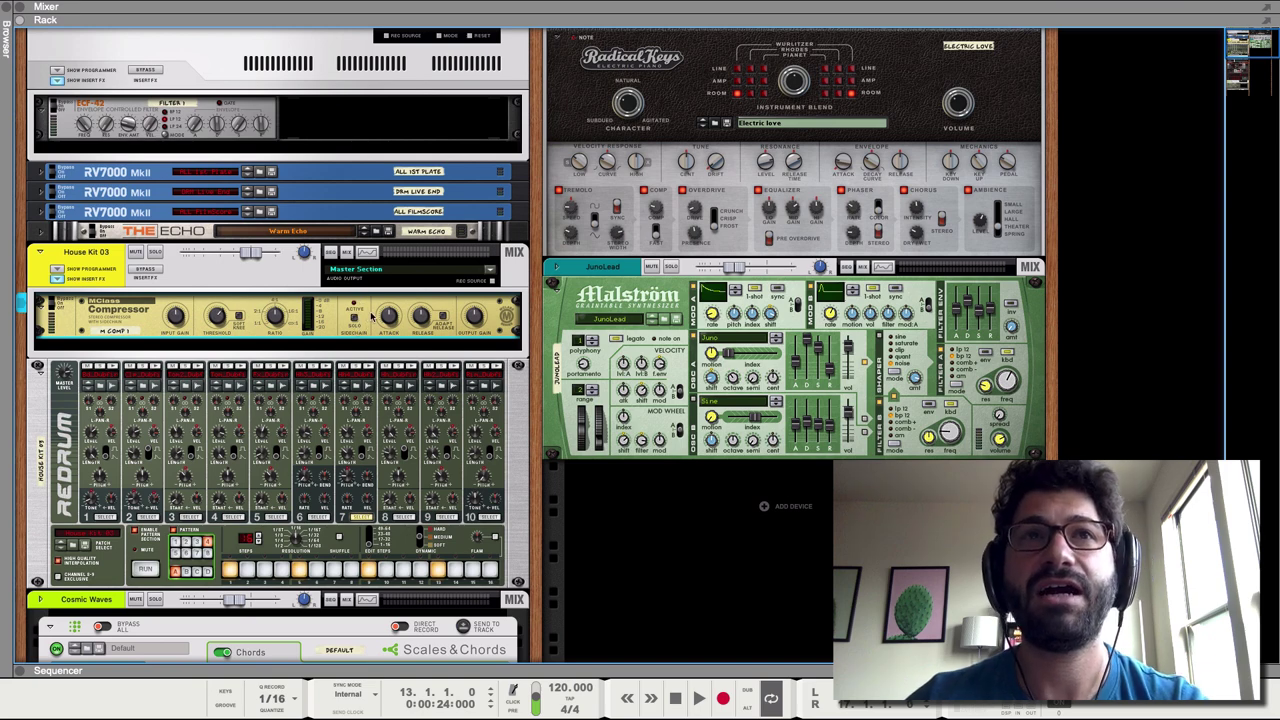
pyautogui.moveTo(388, 318)
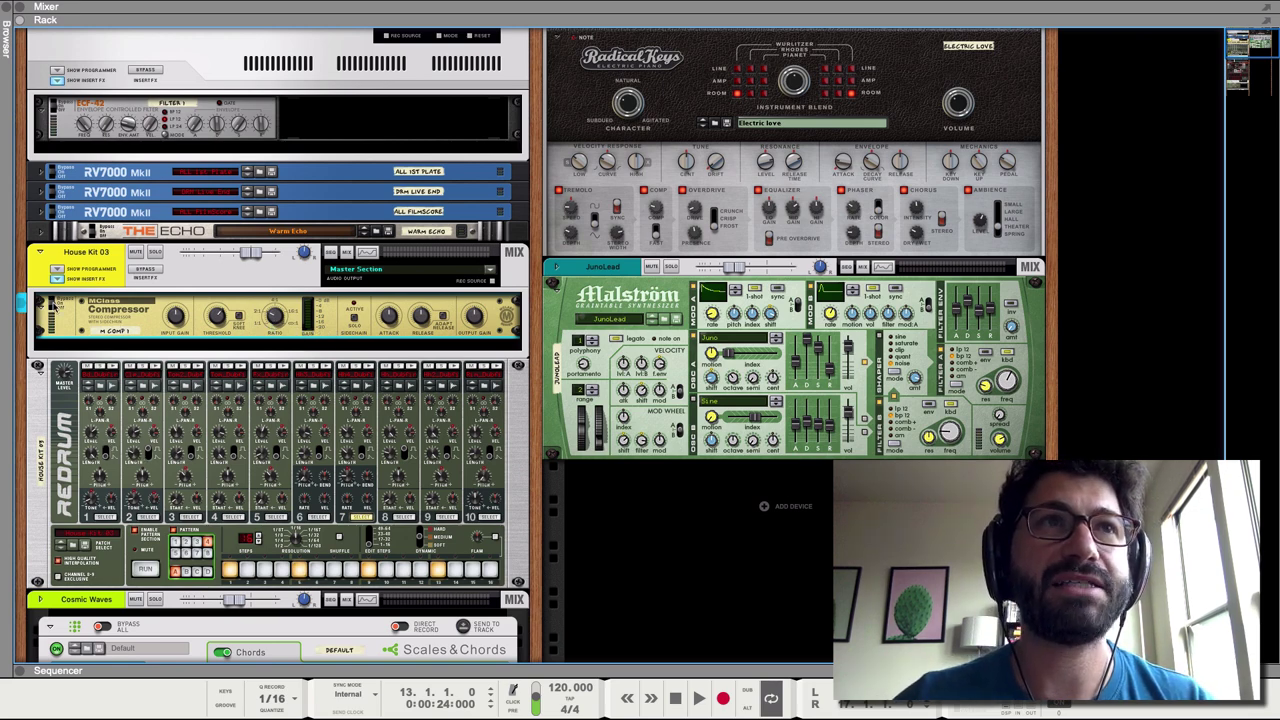
# Solo House Kit 03 and, during playback, set Redrum drum 2 level to 127 and pitch to -6.
pyautogui.click(154, 253)
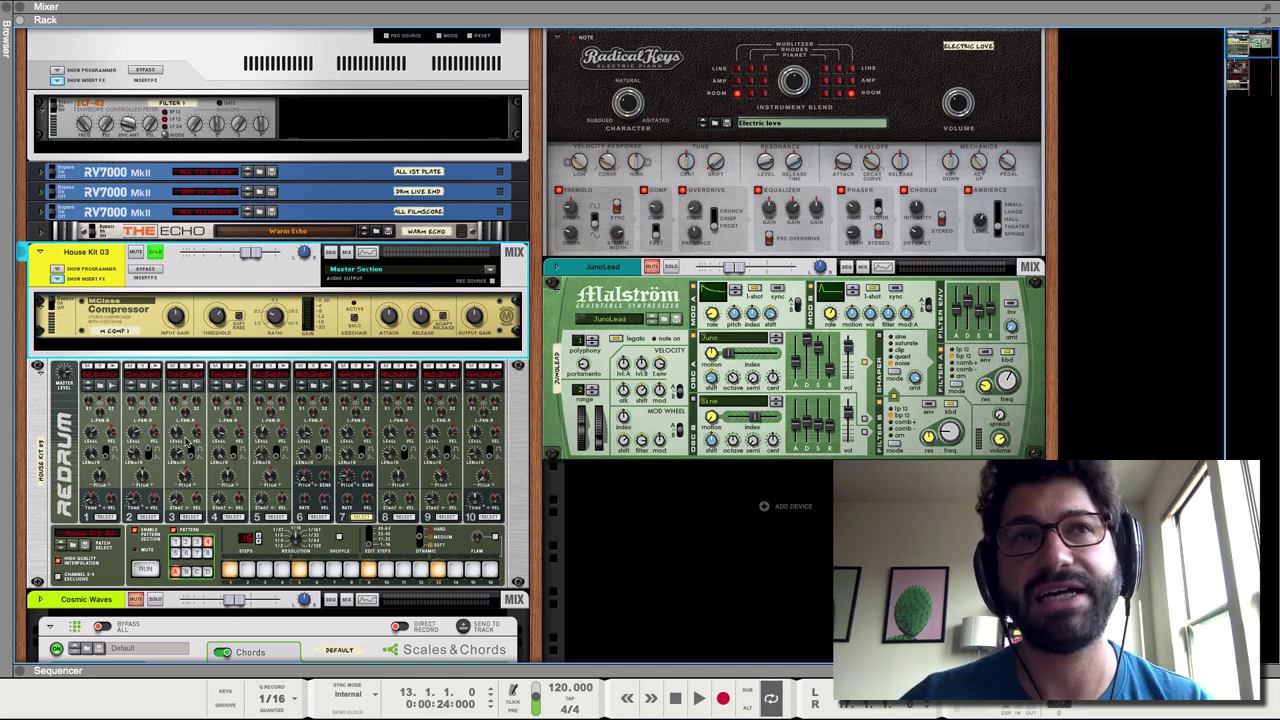
pyautogui.press('space')
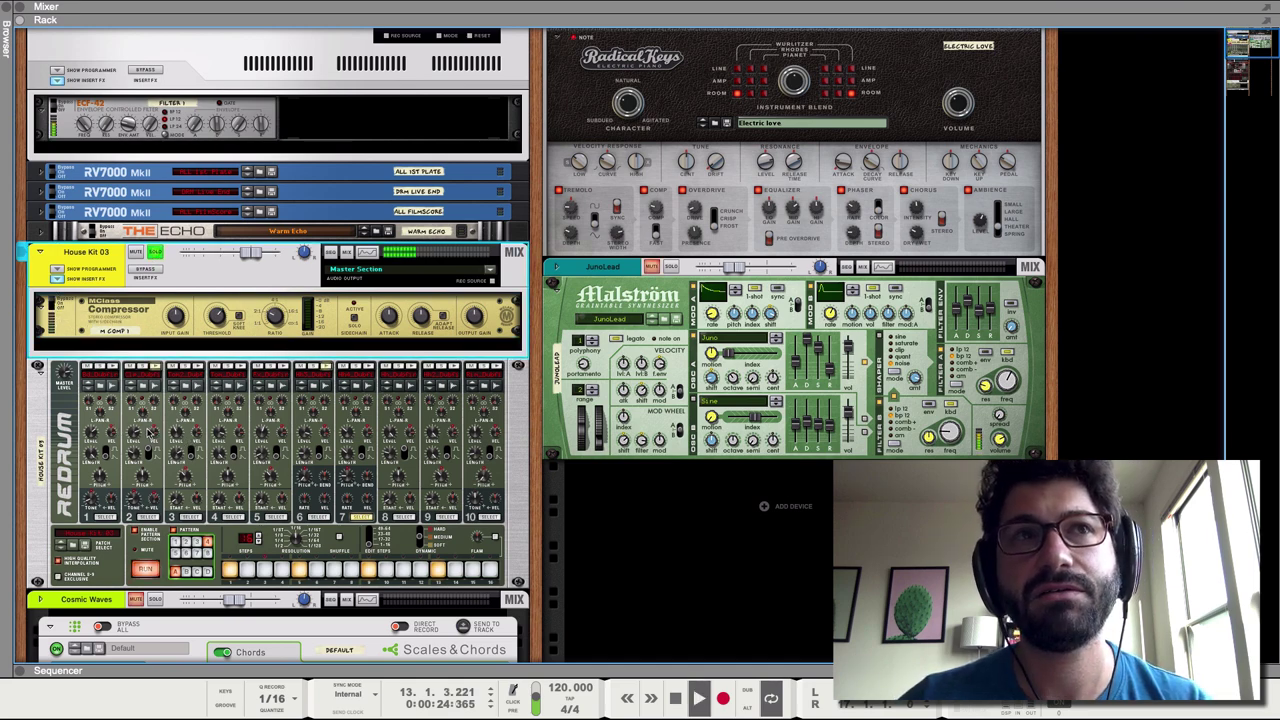
pyautogui.click(137, 431)
pyautogui.moveTo(137, 431)
pyautogui.mouseDown()
pyautogui.moveTo(137, 401)
pyautogui.moveTo(138, 437)
pyautogui.mouseUp()
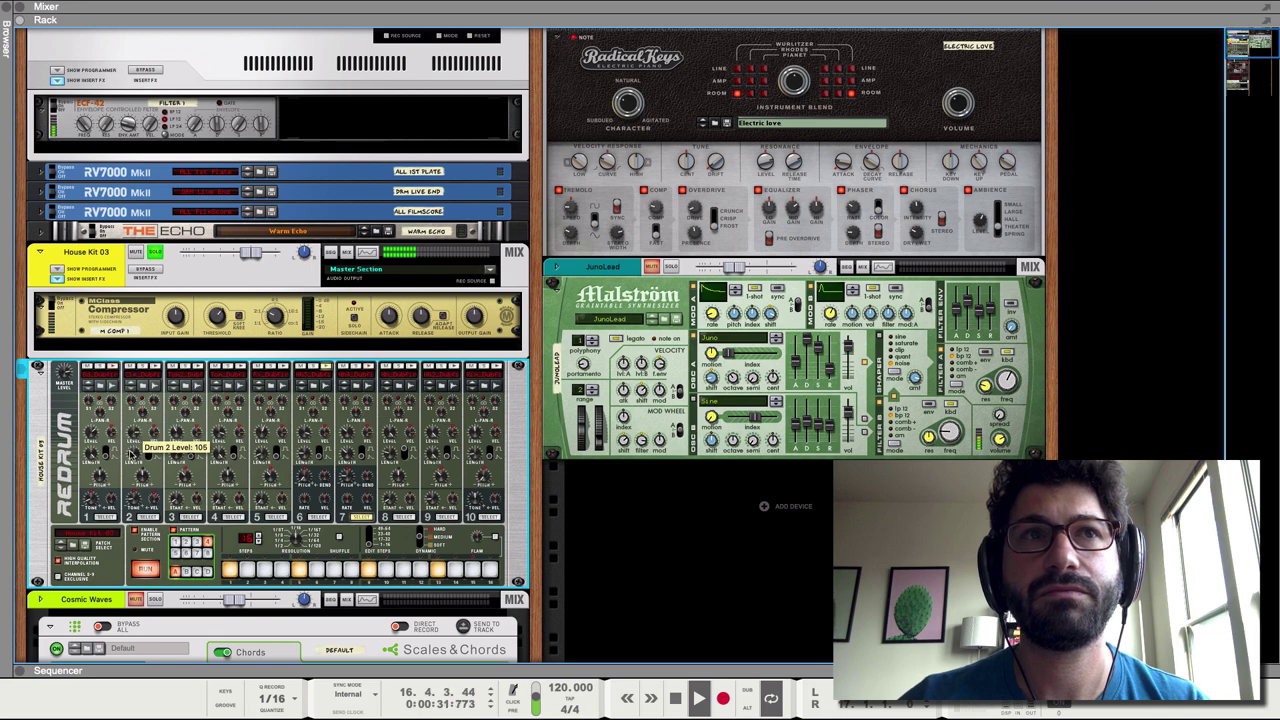
pyautogui.moveTo(141, 479); pyautogui.dragTo(143, 485)
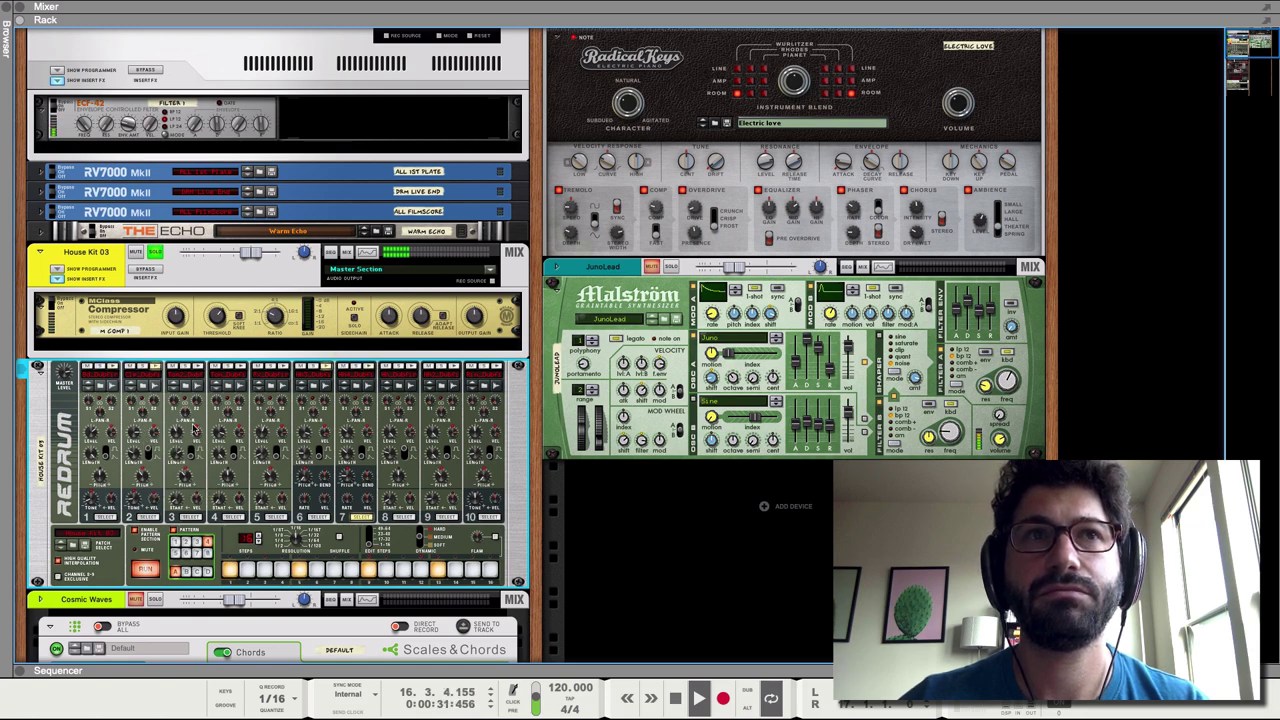
pyautogui.press('space')
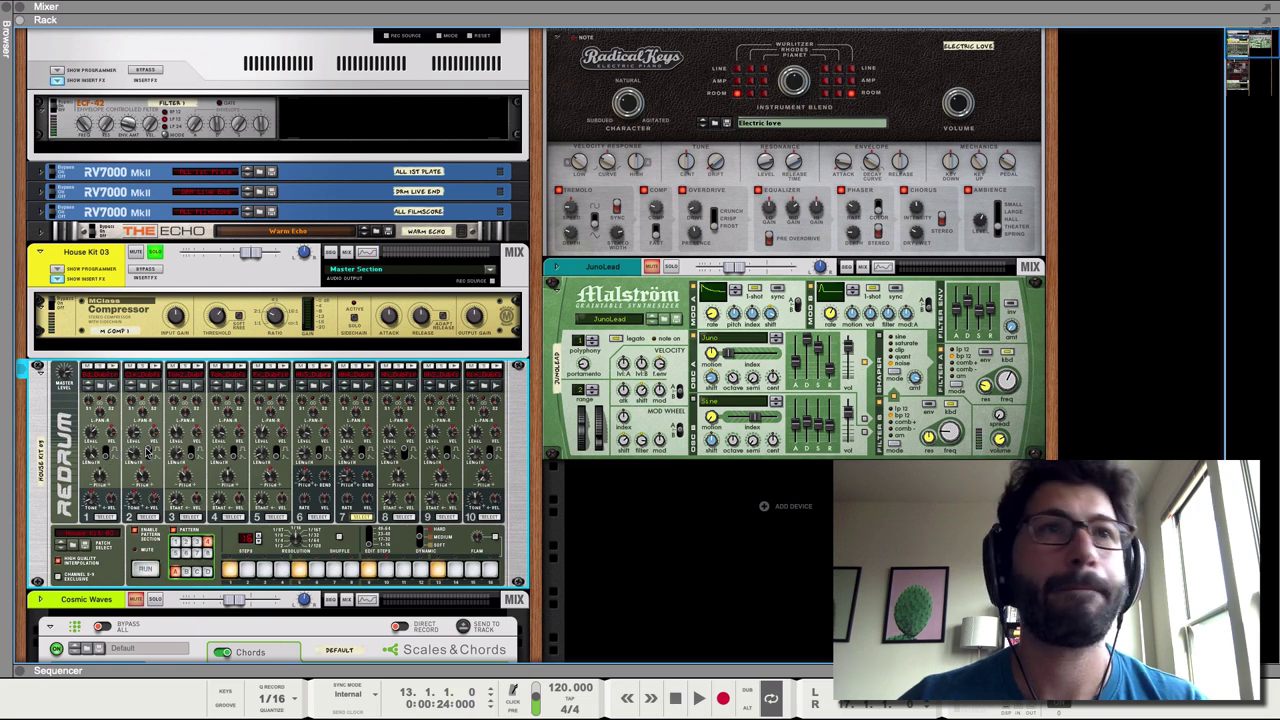
# Select the House Kit 03 MClass Compressor, play the compressed drums, and stop back at bar 13.
pyautogui.click(54, 303)
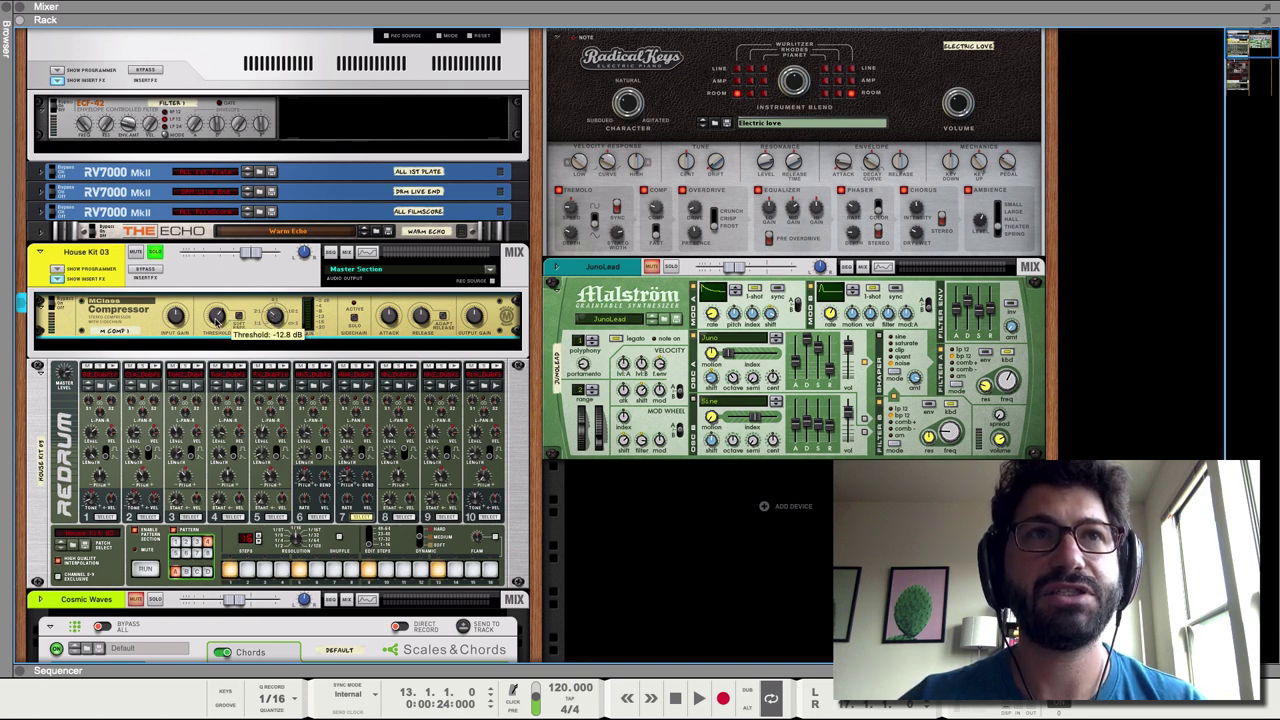
pyautogui.press('space')
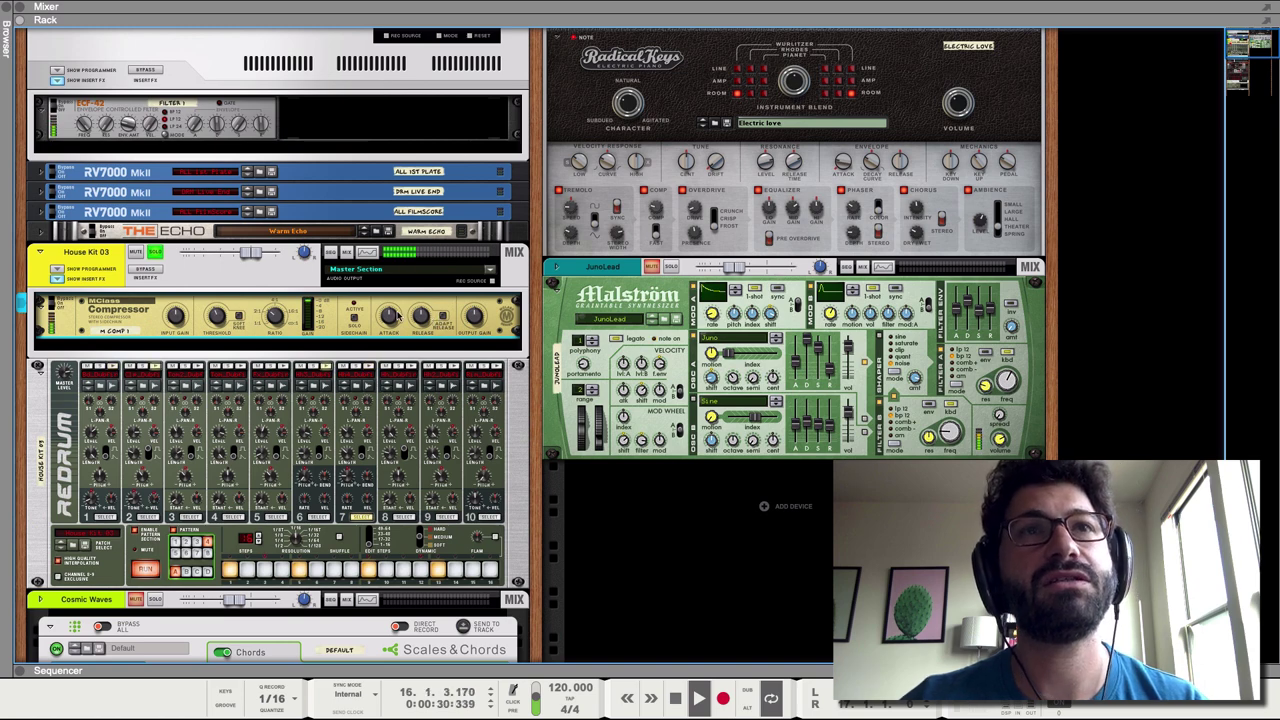
pyautogui.press('space')
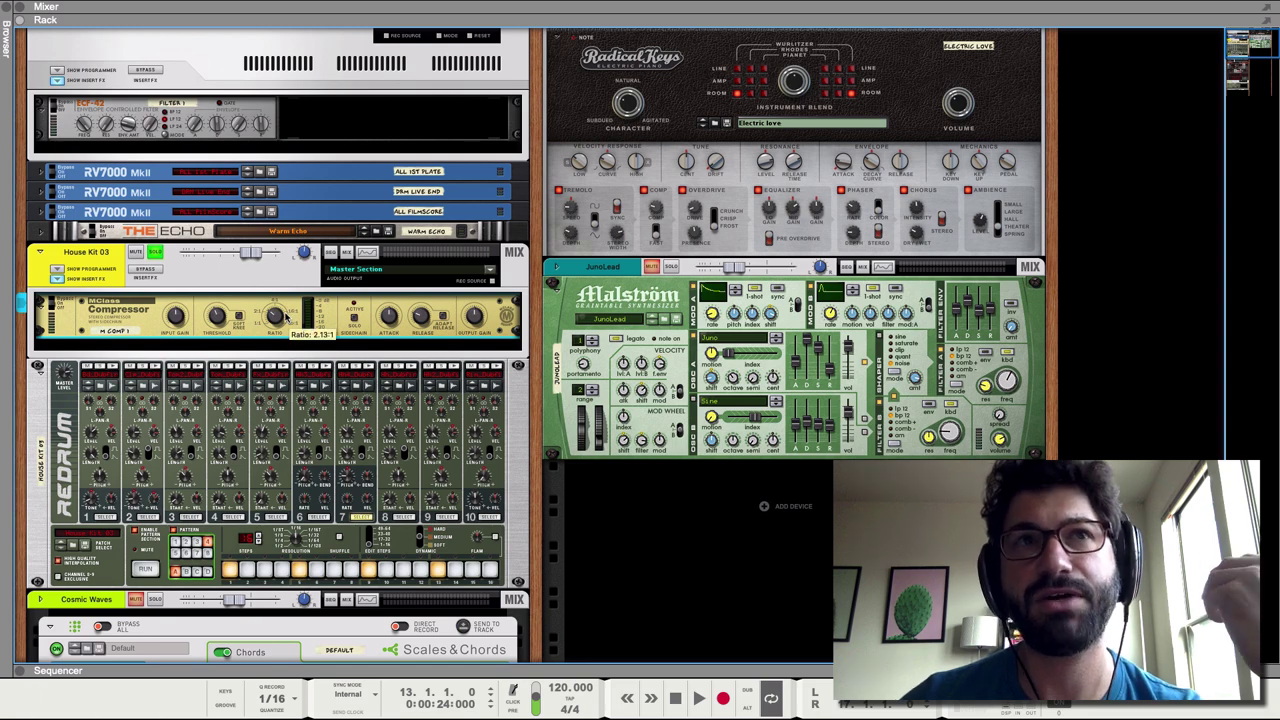
# Play, stop and restart the song to audition the compressed House Kit 03 drums.
pyautogui.moveTo(284, 308)
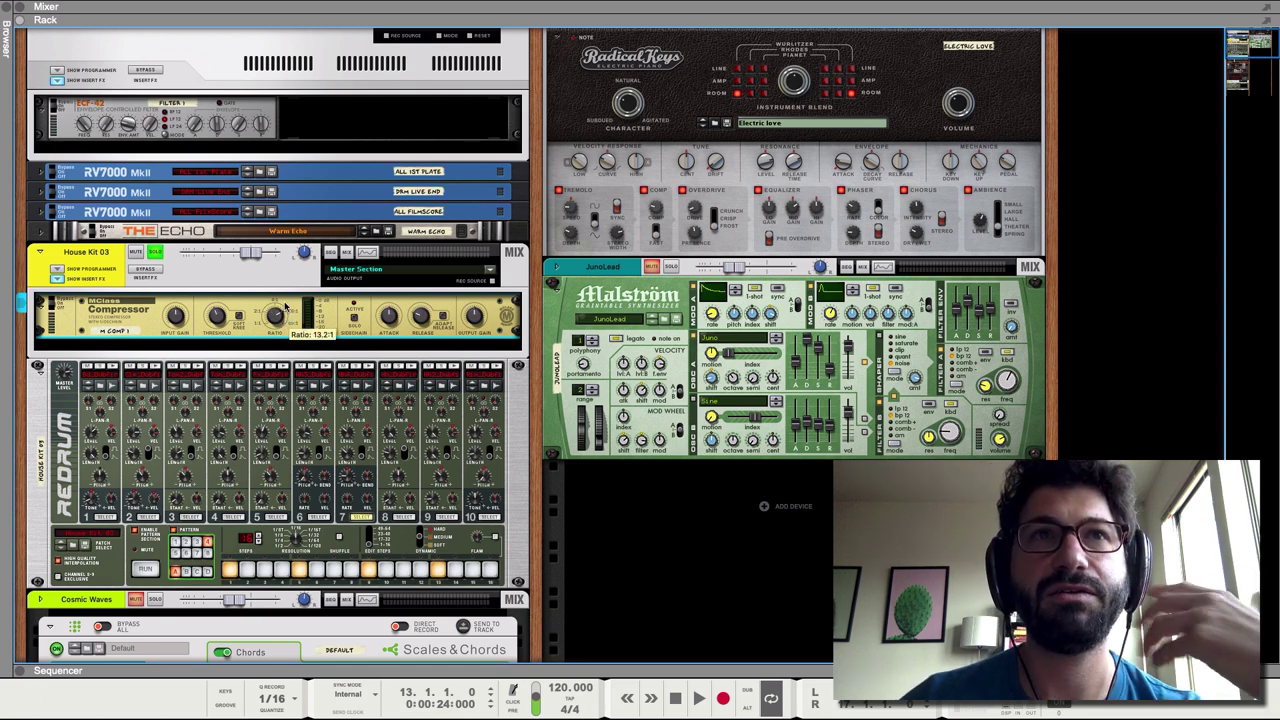
pyautogui.moveTo(380, 333)
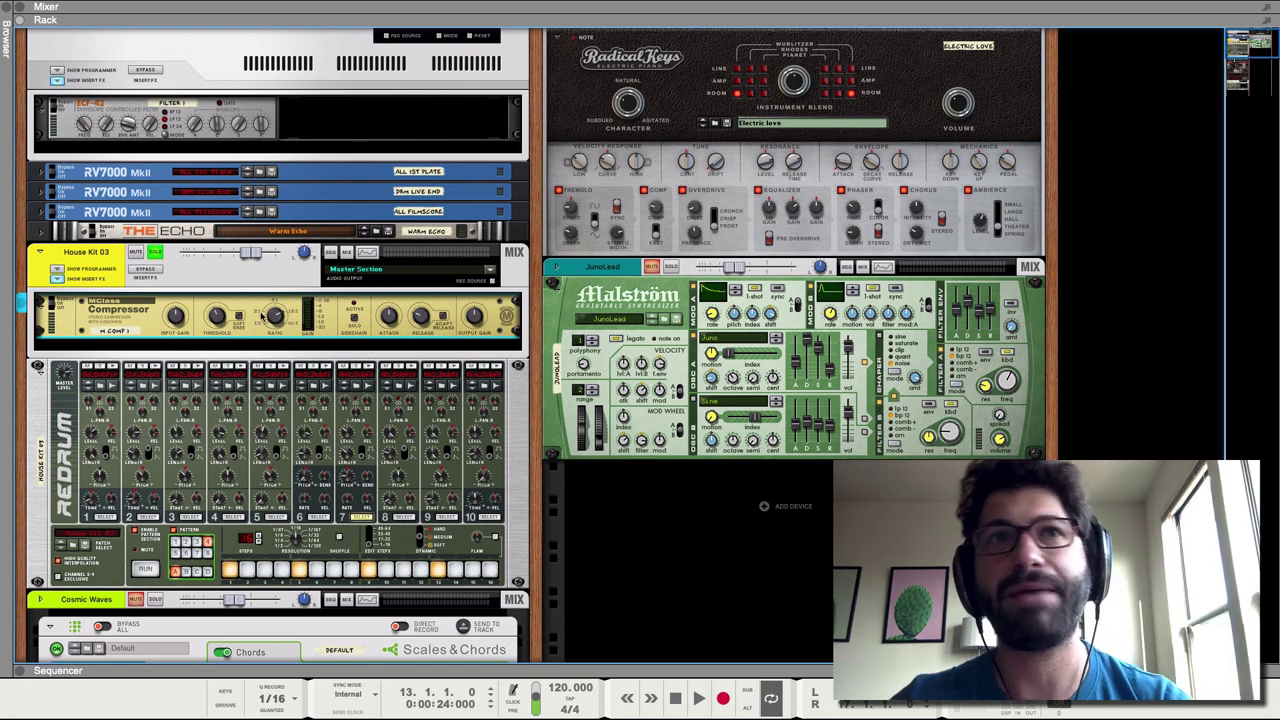
pyautogui.press('space')
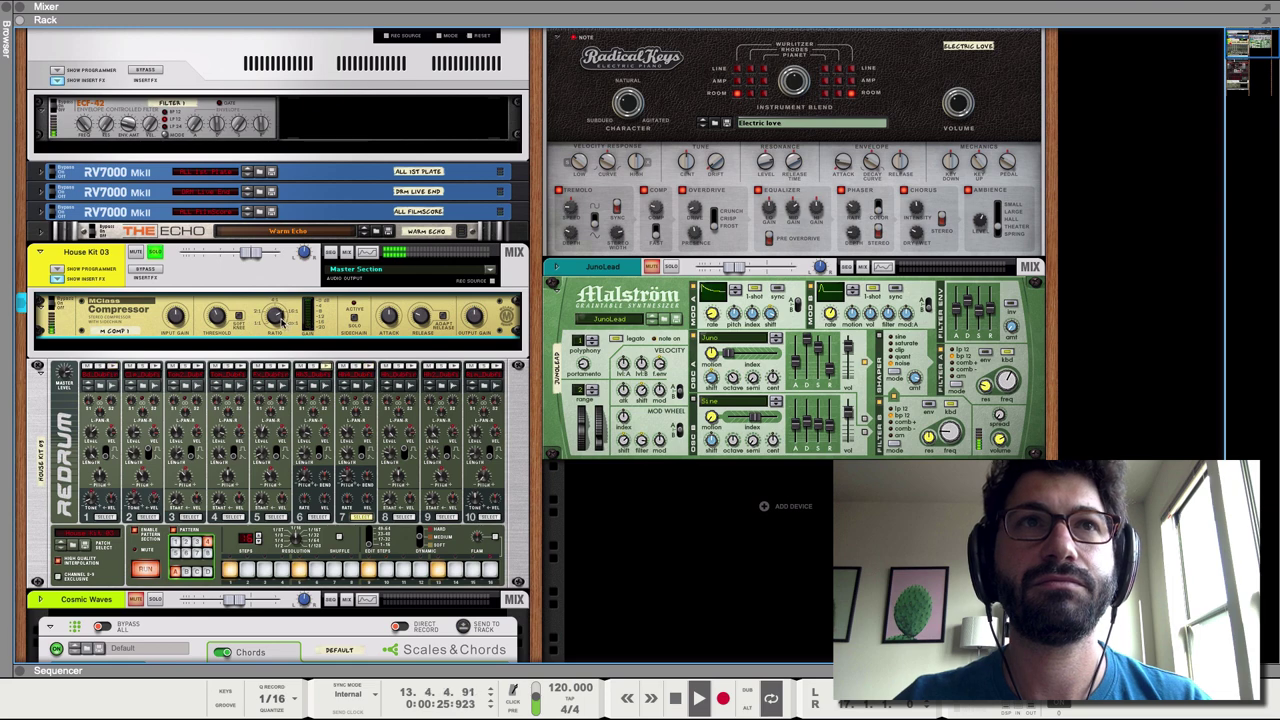
pyautogui.moveTo(217, 317)
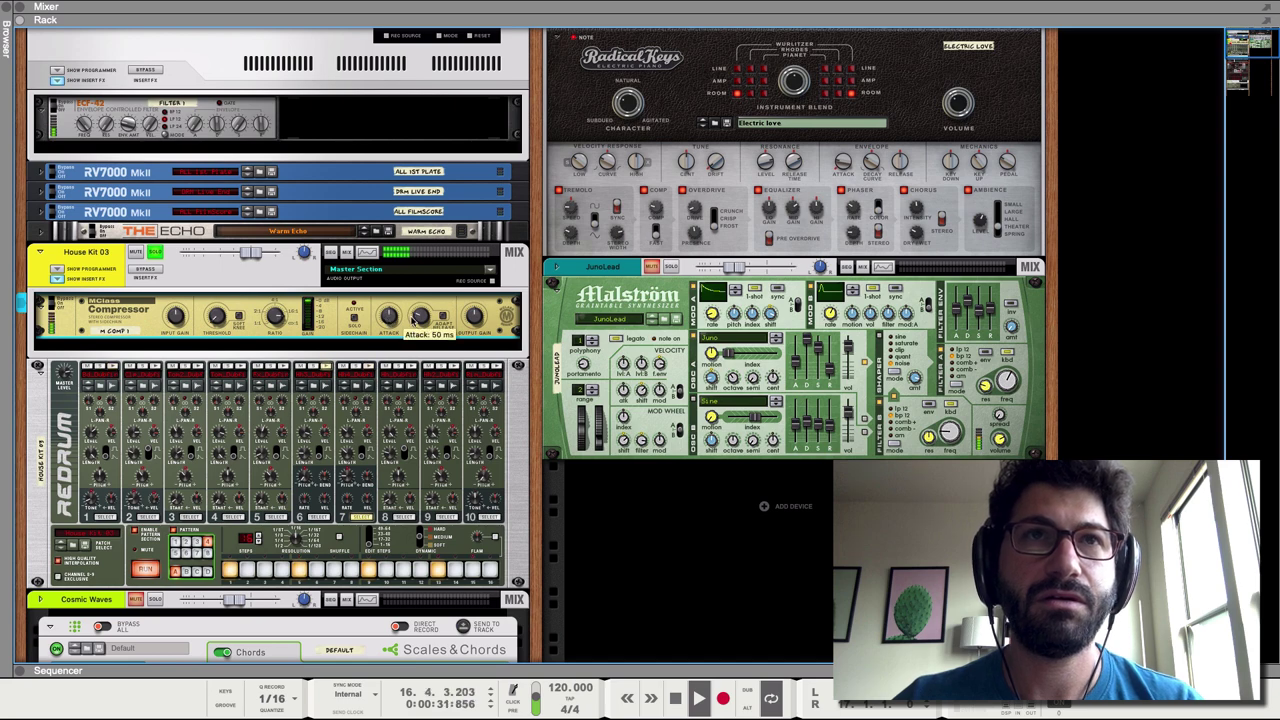
pyautogui.press('space')
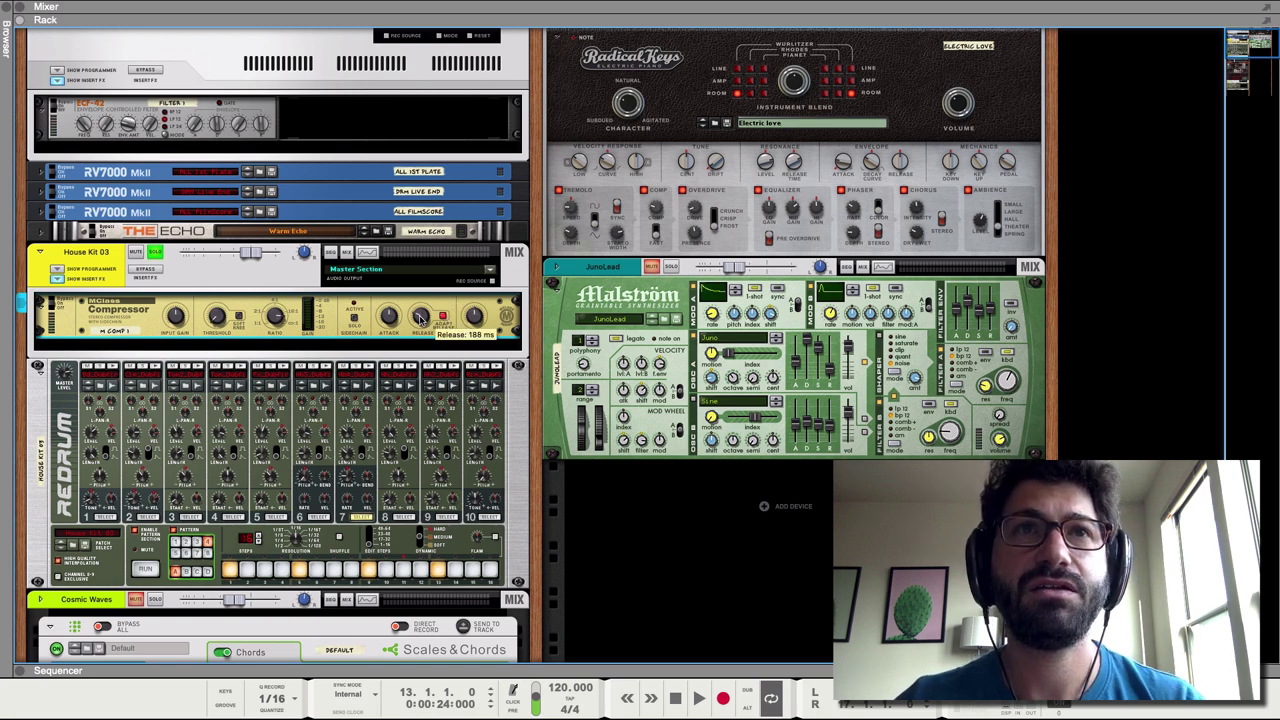
pyautogui.press('space')
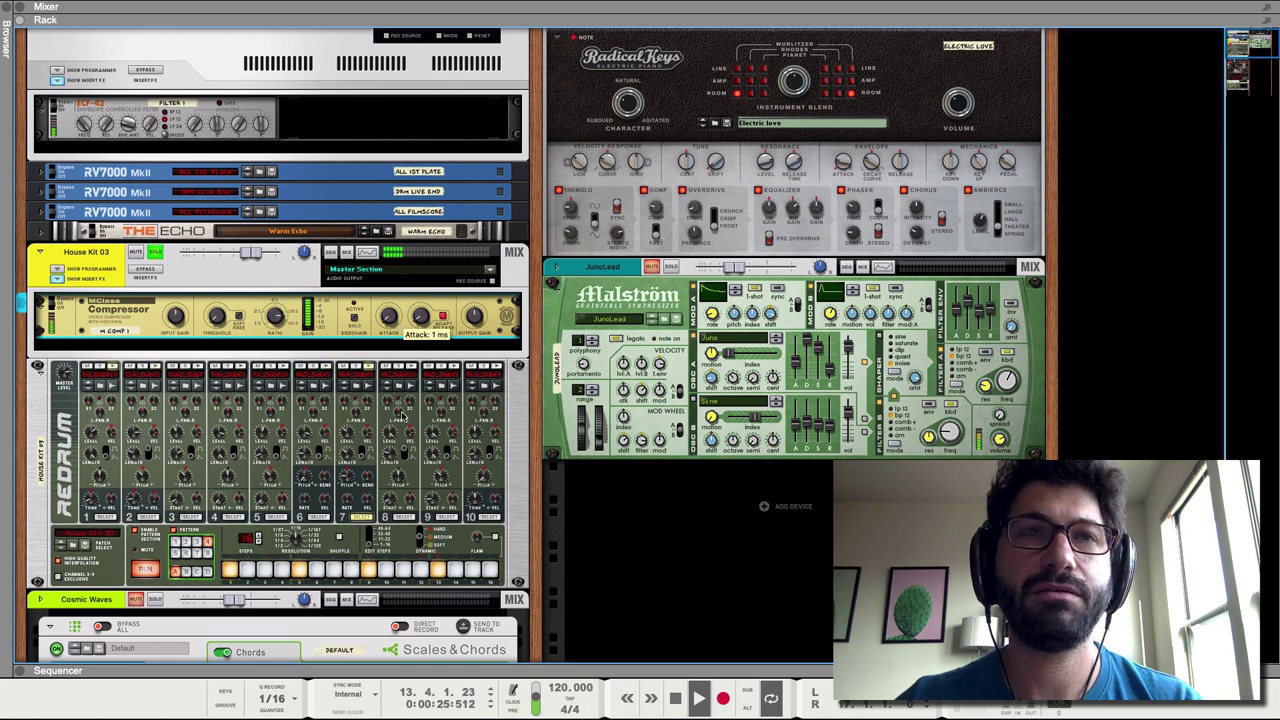
# Set compressor attack 16 ms, release 231 ms, ratio ~8.72:1, threshold -25.8 dB, output 1.1 dB.
pyautogui.moveTo(403, 413)
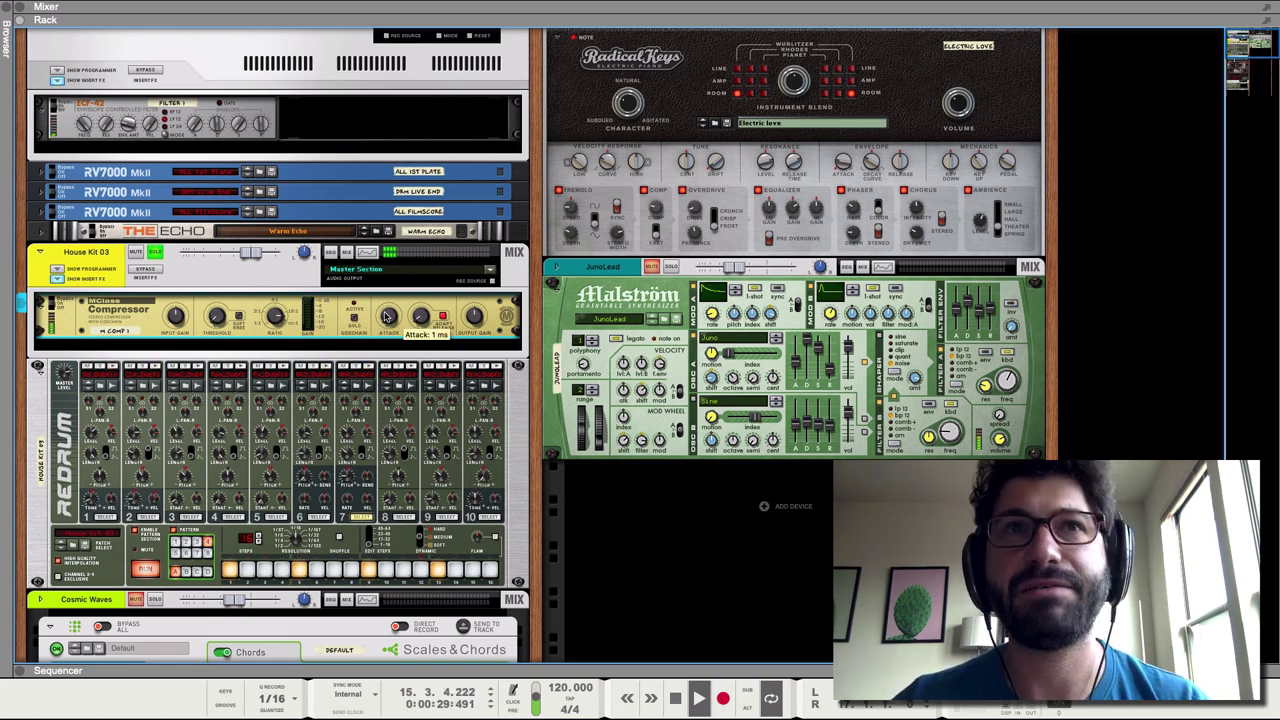
pyautogui.moveTo(386, 318)
pyautogui.mouseDown()
pyautogui.moveTo(399, 302)
pyautogui.moveTo(391, 343)
pyautogui.mouseUp()
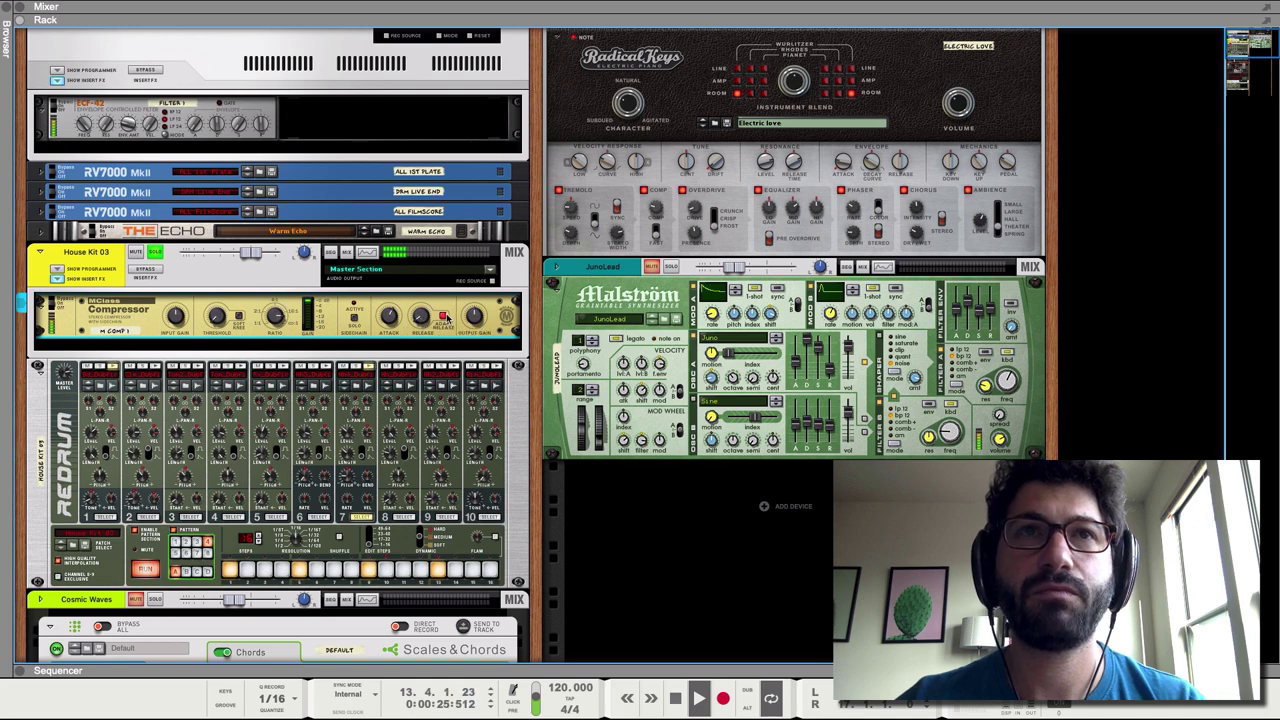
pyautogui.moveTo(423, 318); pyautogui.dragTo(427, 318)
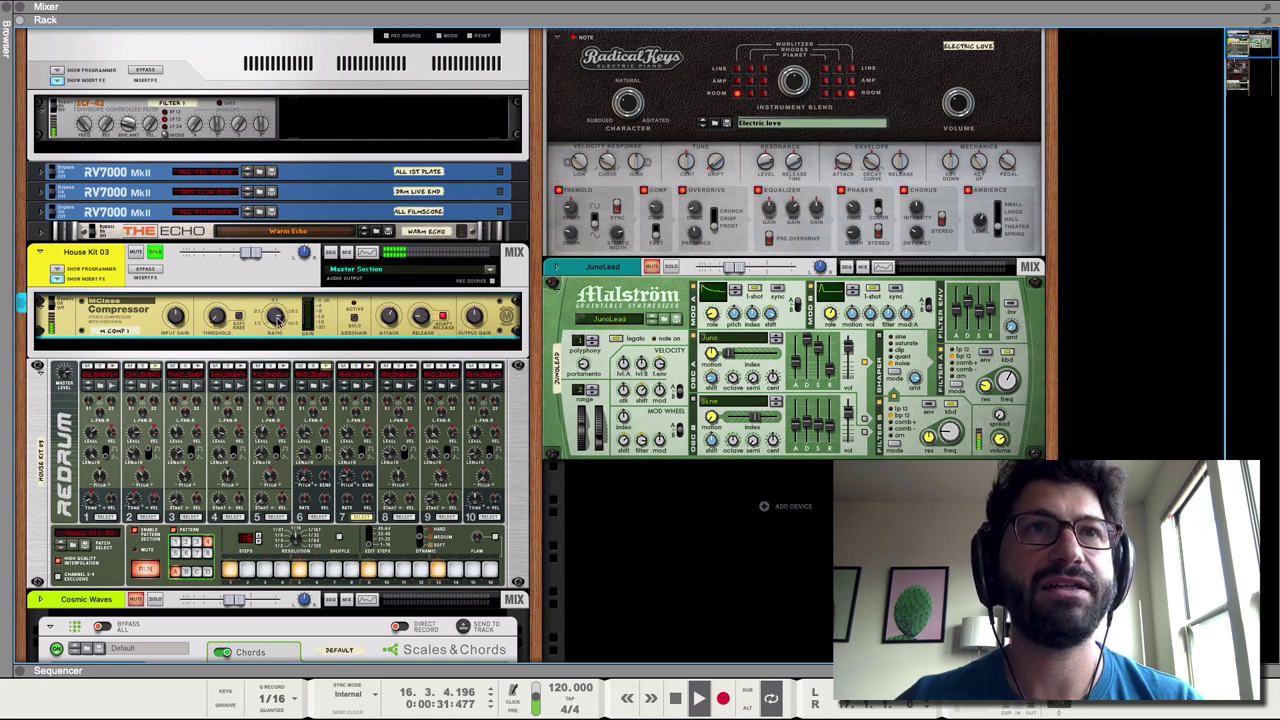
pyautogui.moveTo(280, 318); pyautogui.dragTo(282, 342)
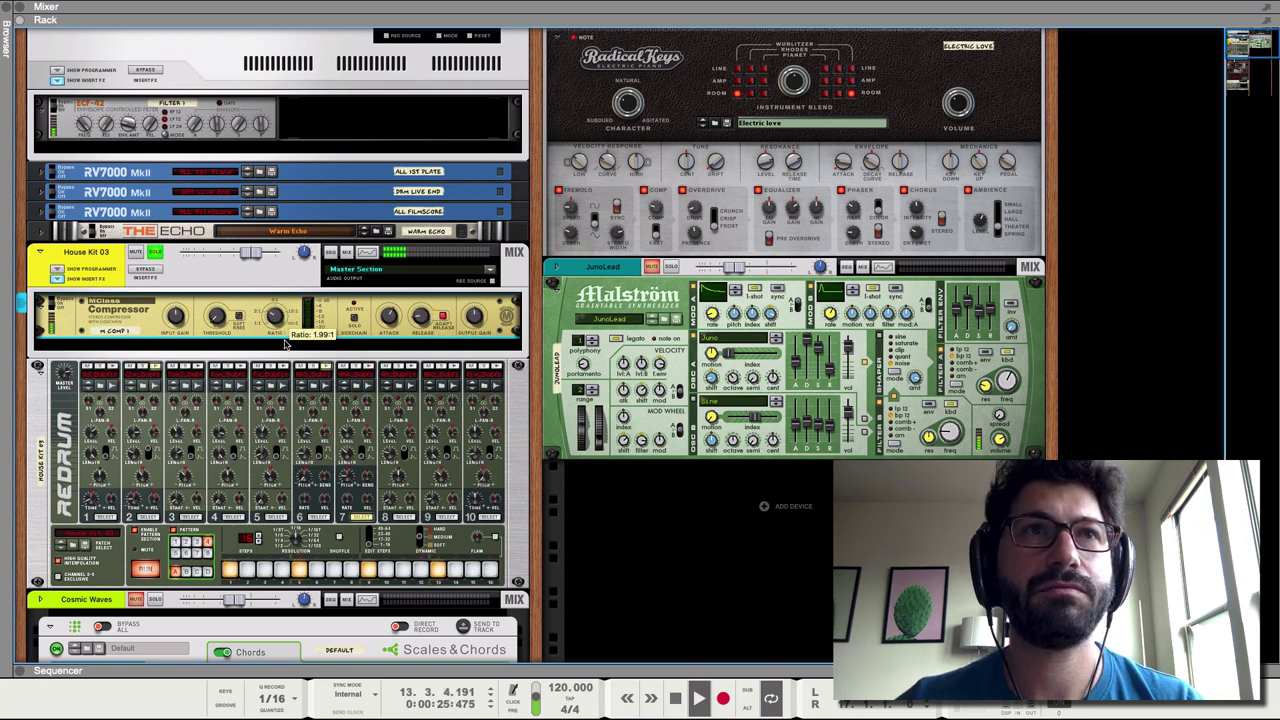
pyautogui.moveTo(216, 314); pyautogui.dragTo(216, 316)
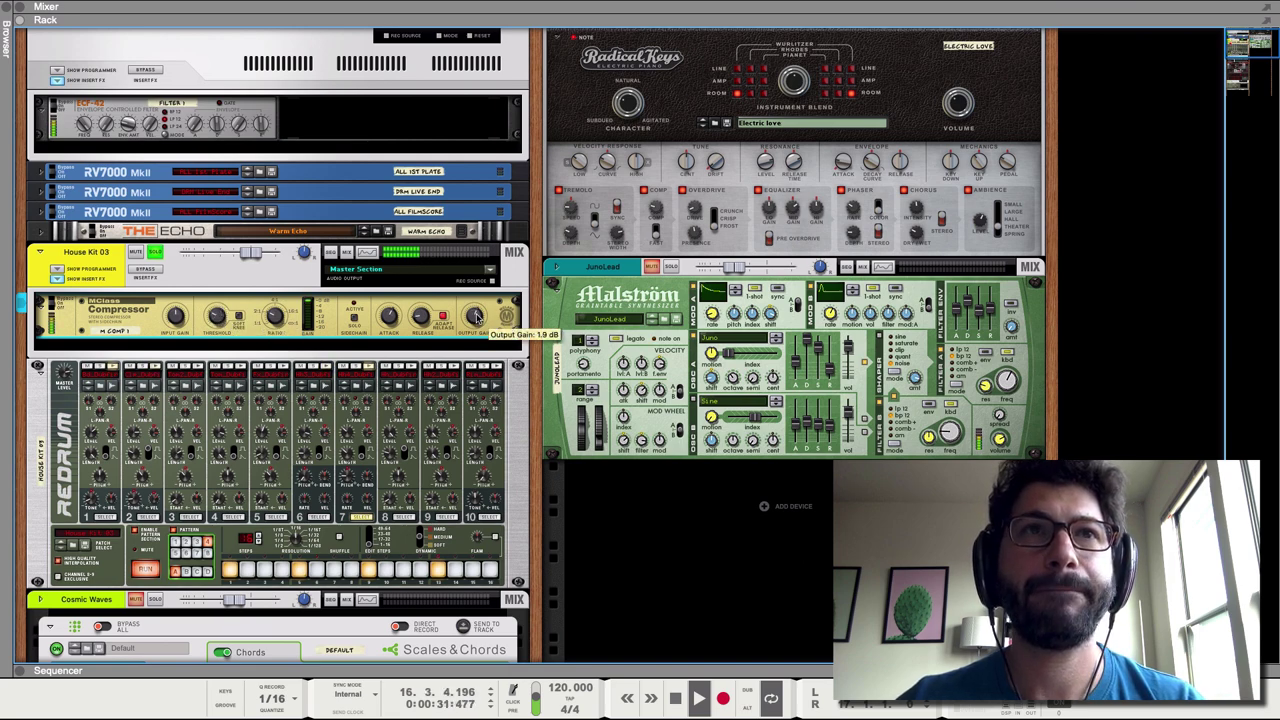
pyautogui.moveTo(478, 318); pyautogui.dragTo(478, 320)
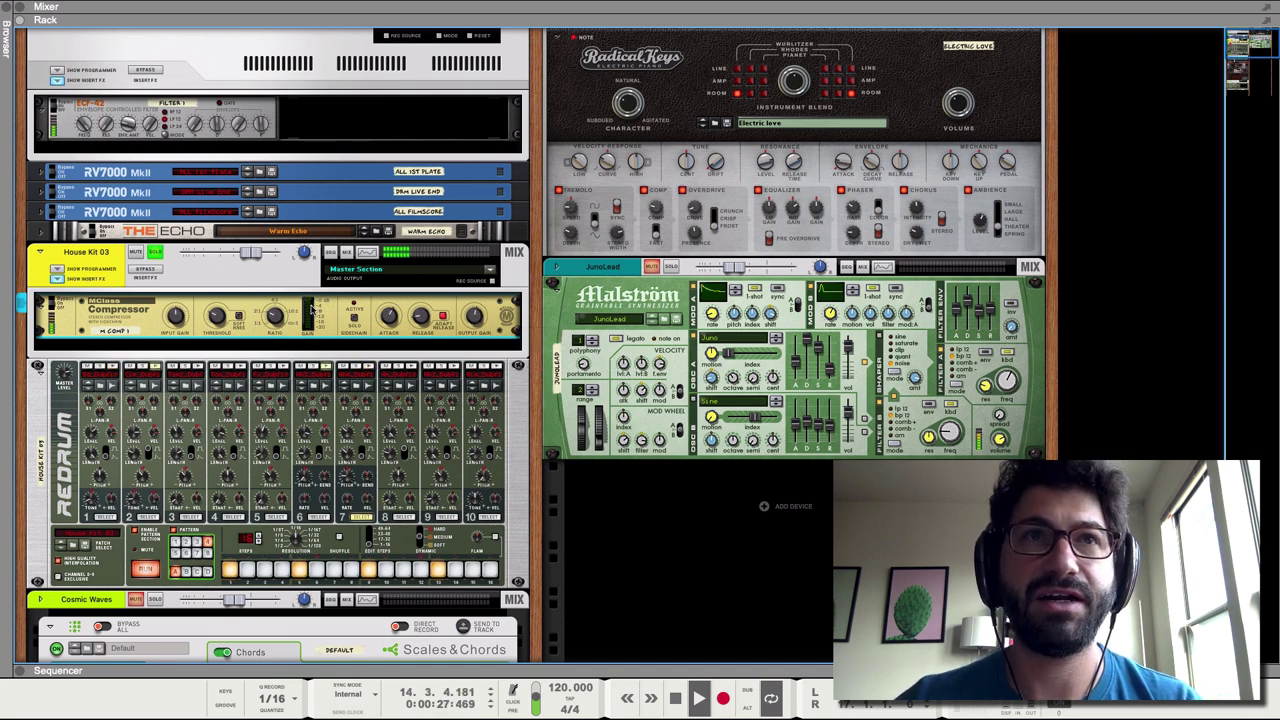
pyautogui.press('space')
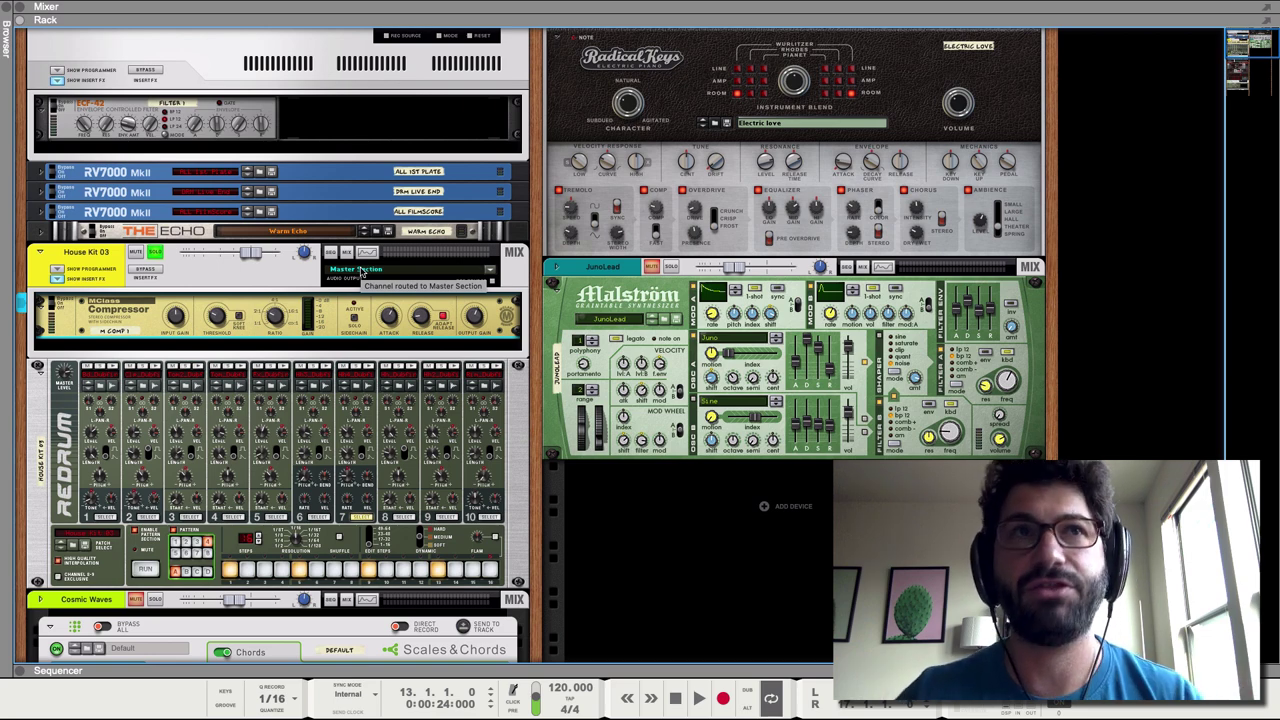
pyautogui.press('space')
pyautogui.click(157, 267)
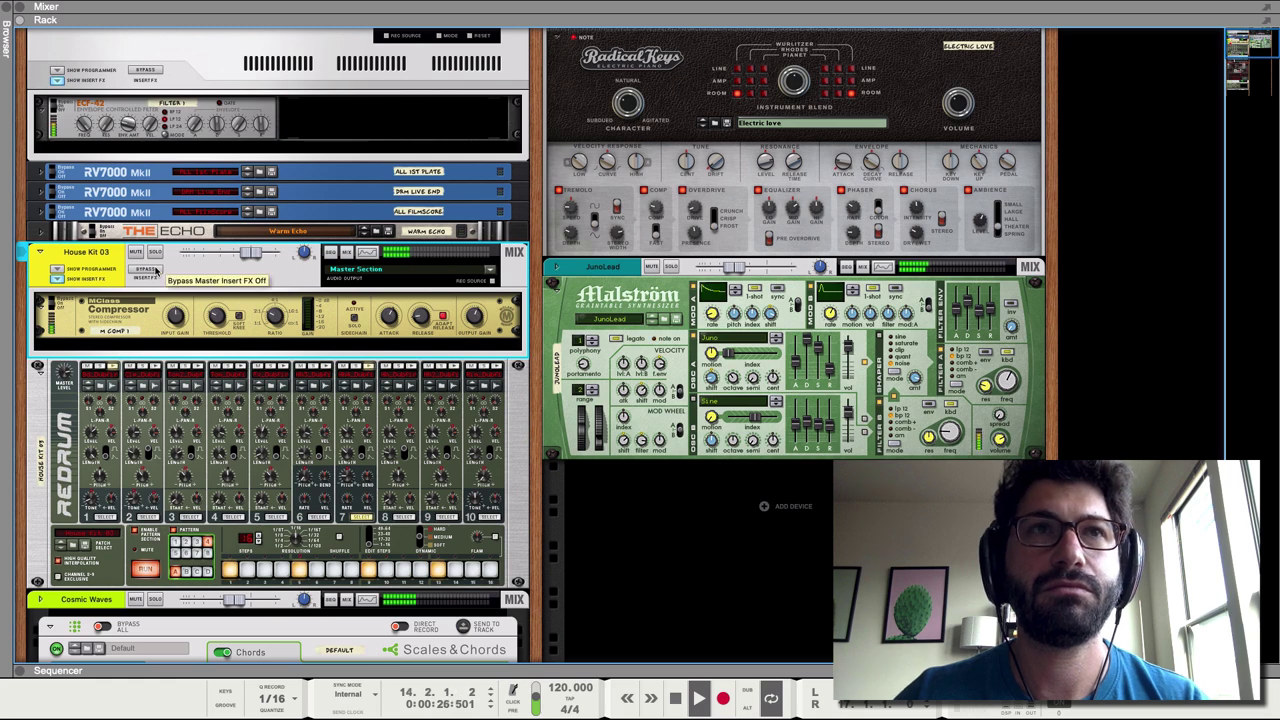
pyautogui.click(156, 270)
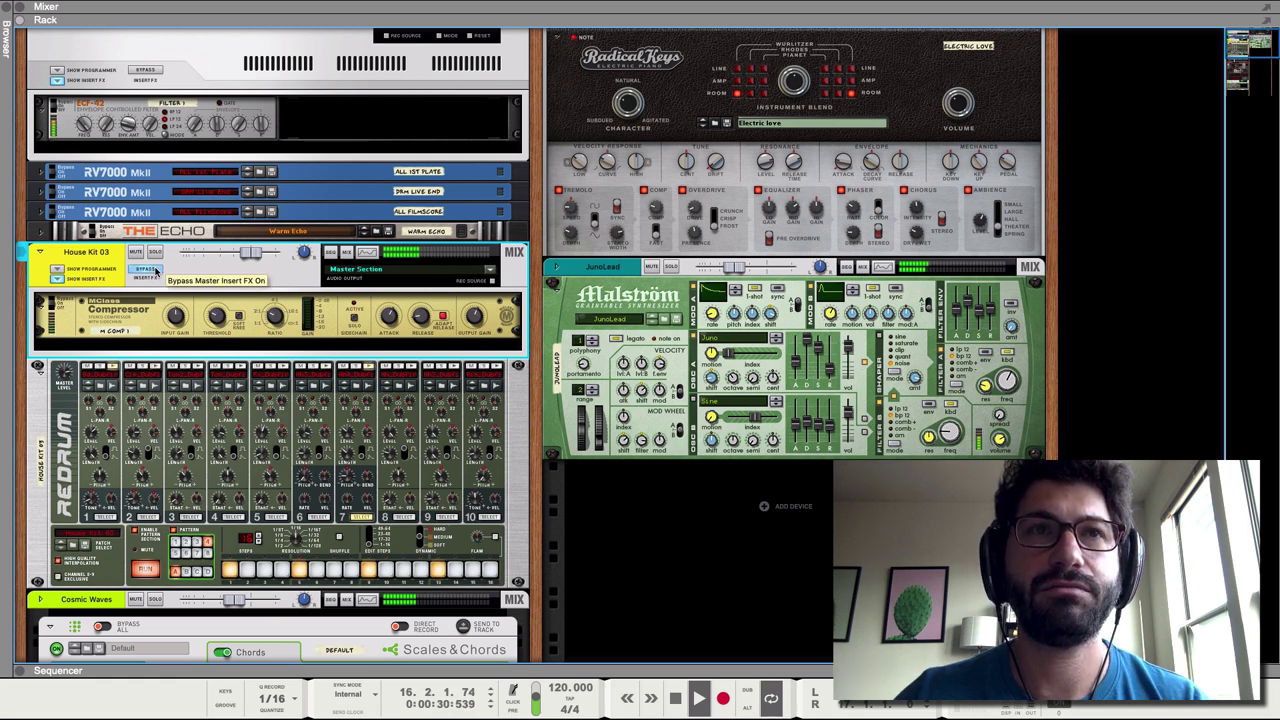
pyautogui.click(156, 270)
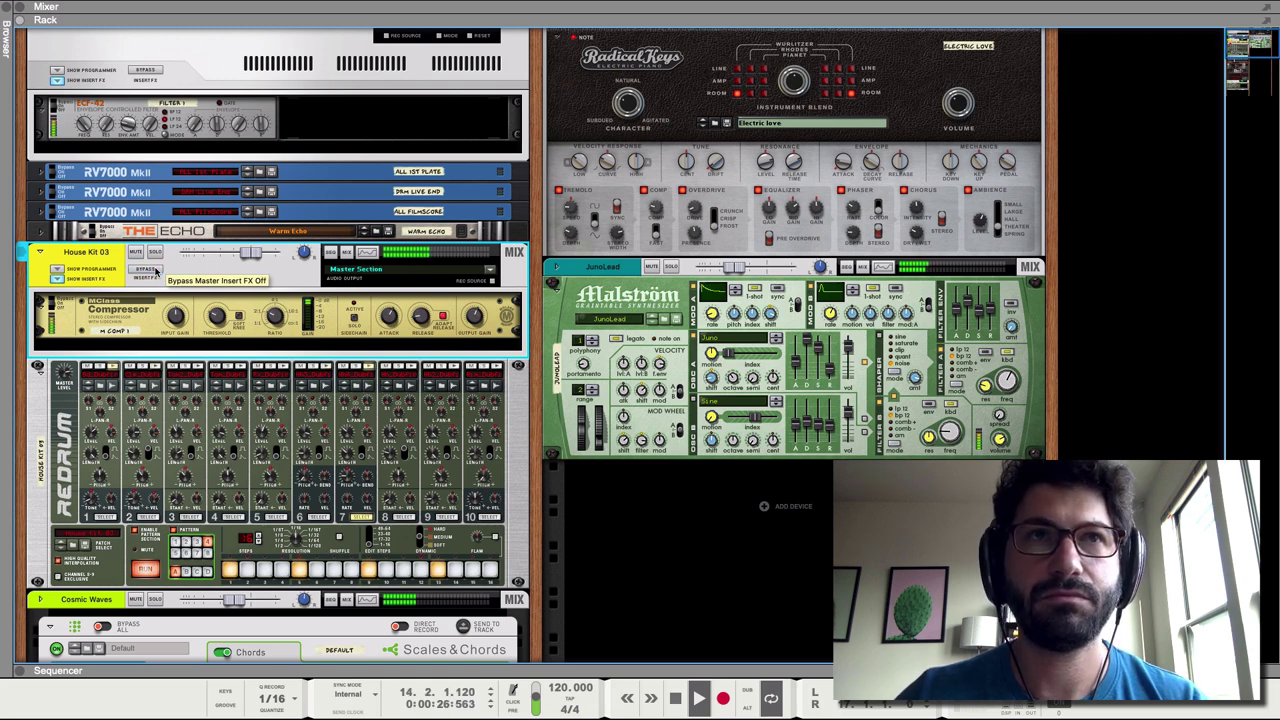
pyautogui.press('space')
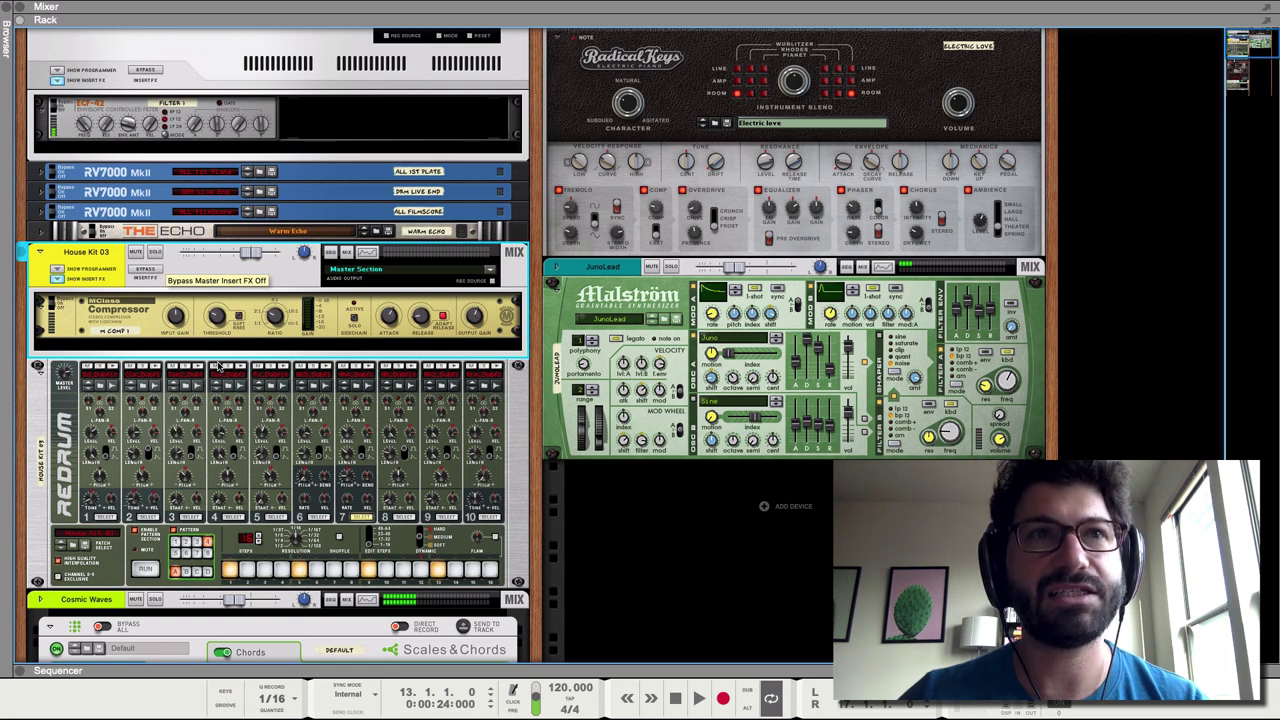
pyautogui.scroll(-10, 114, 492)
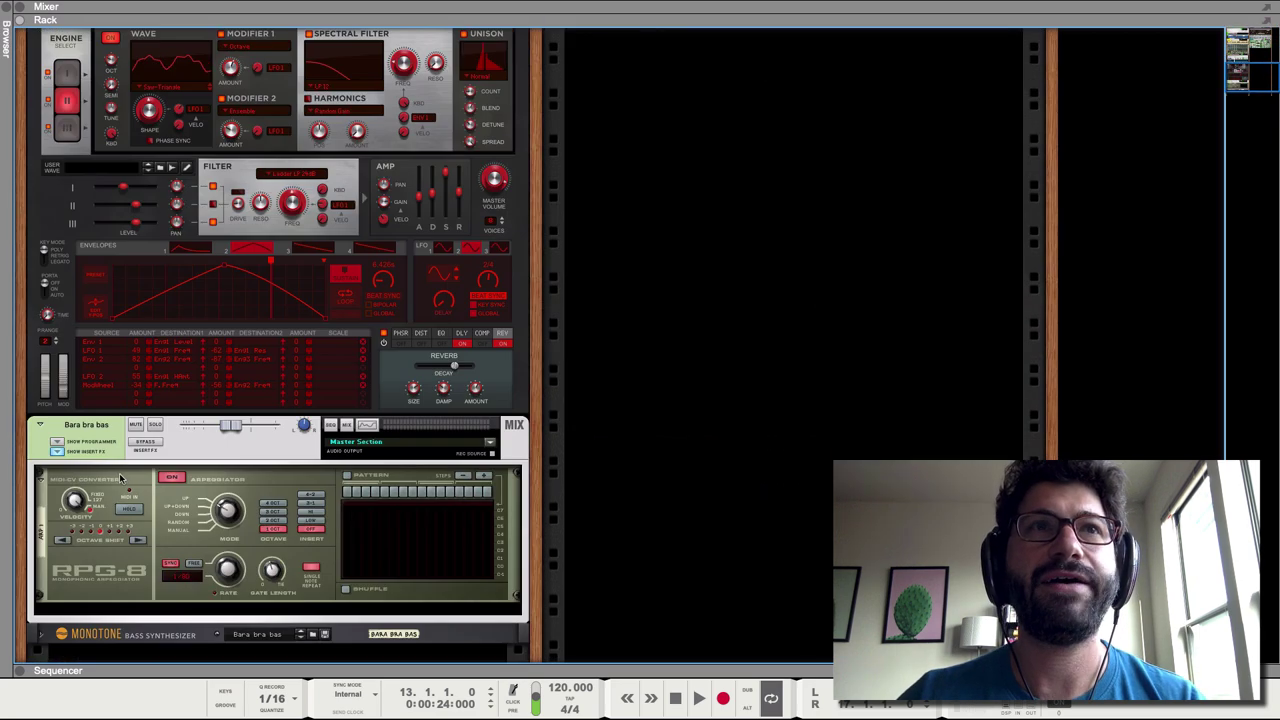
# Solo and play Cosmic Waves, then stop, unsolo it, and play with Bara bra bas in view.
pyautogui.scroll(3, 120, 478)
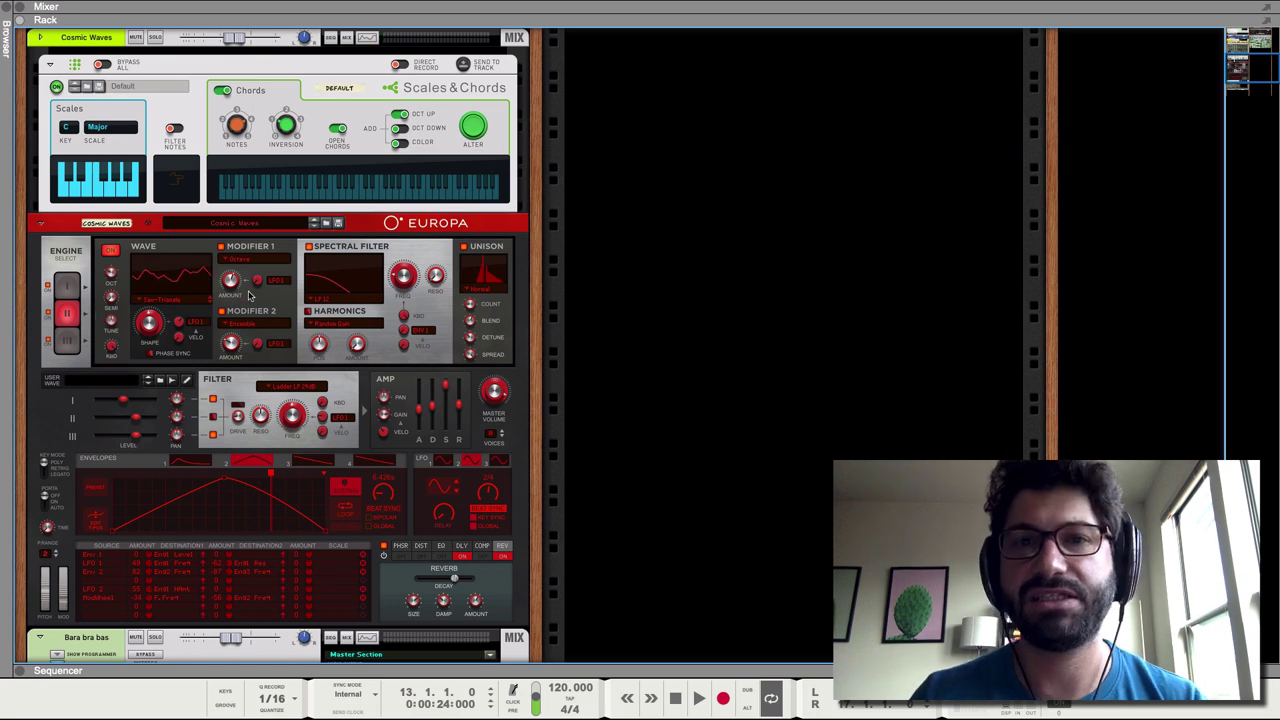
pyautogui.click(155, 38)
pyautogui.press('space')
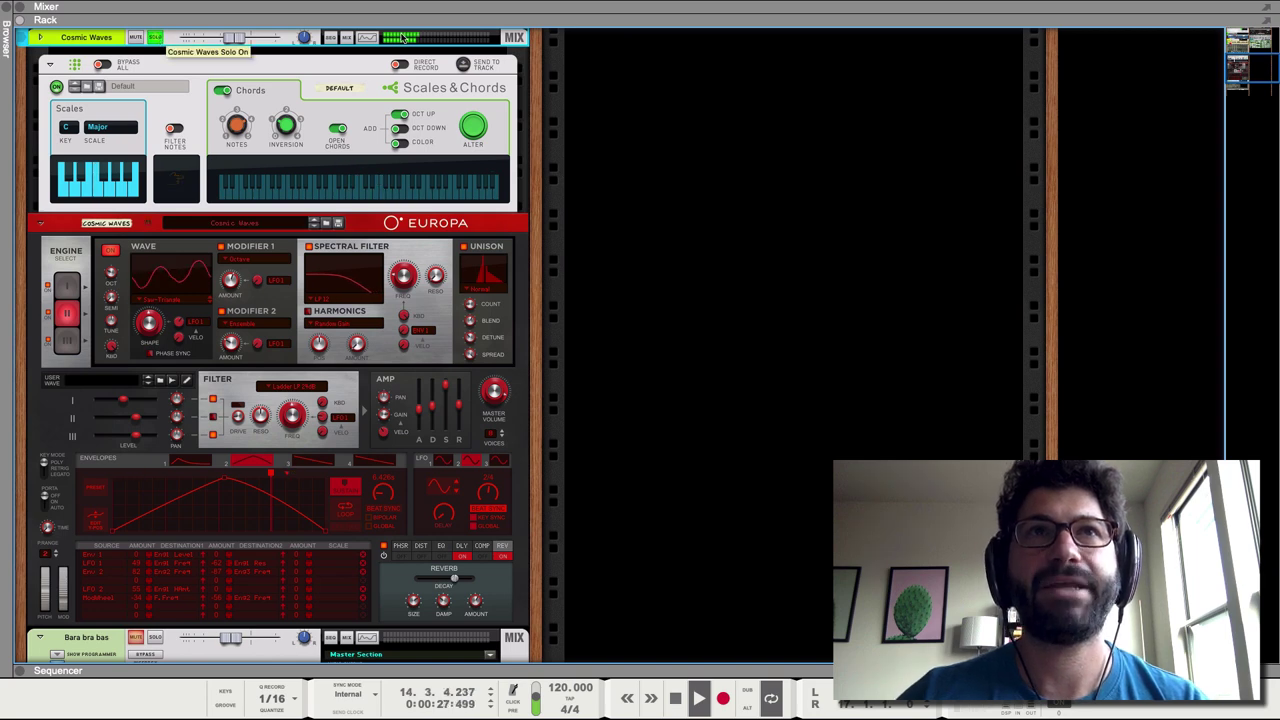
pyautogui.press('space')
pyautogui.click(155, 38)
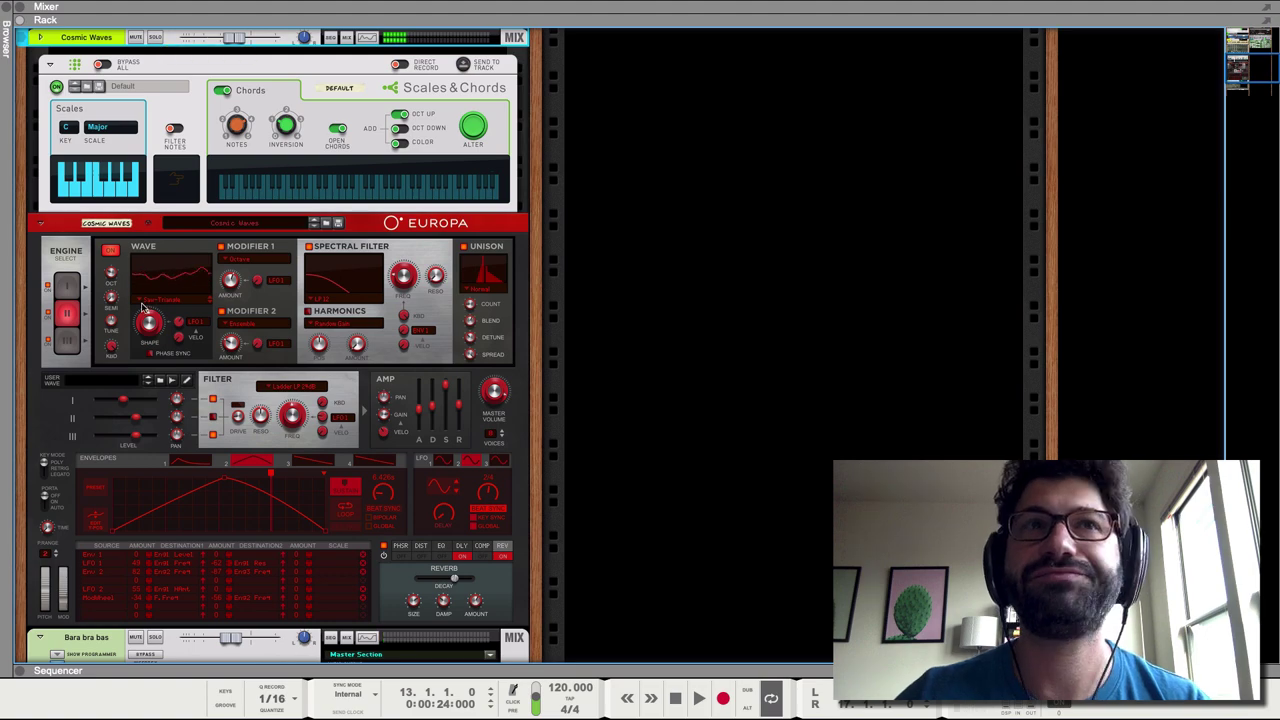
pyautogui.scroll(-5, 143, 306)
pyautogui.press('space')
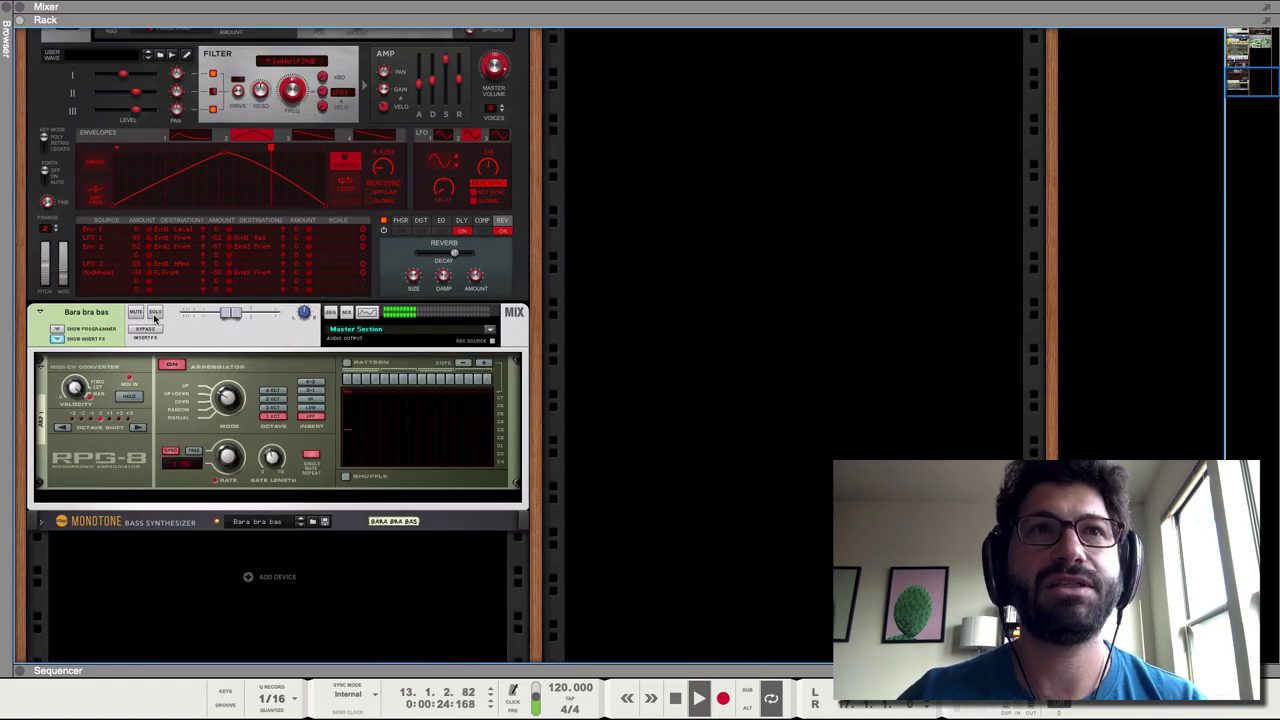
# Solo Bara bra bas, add a Pulveriser Demolition effect, and load its Bass Toner patch.
pyautogui.click(155, 312)
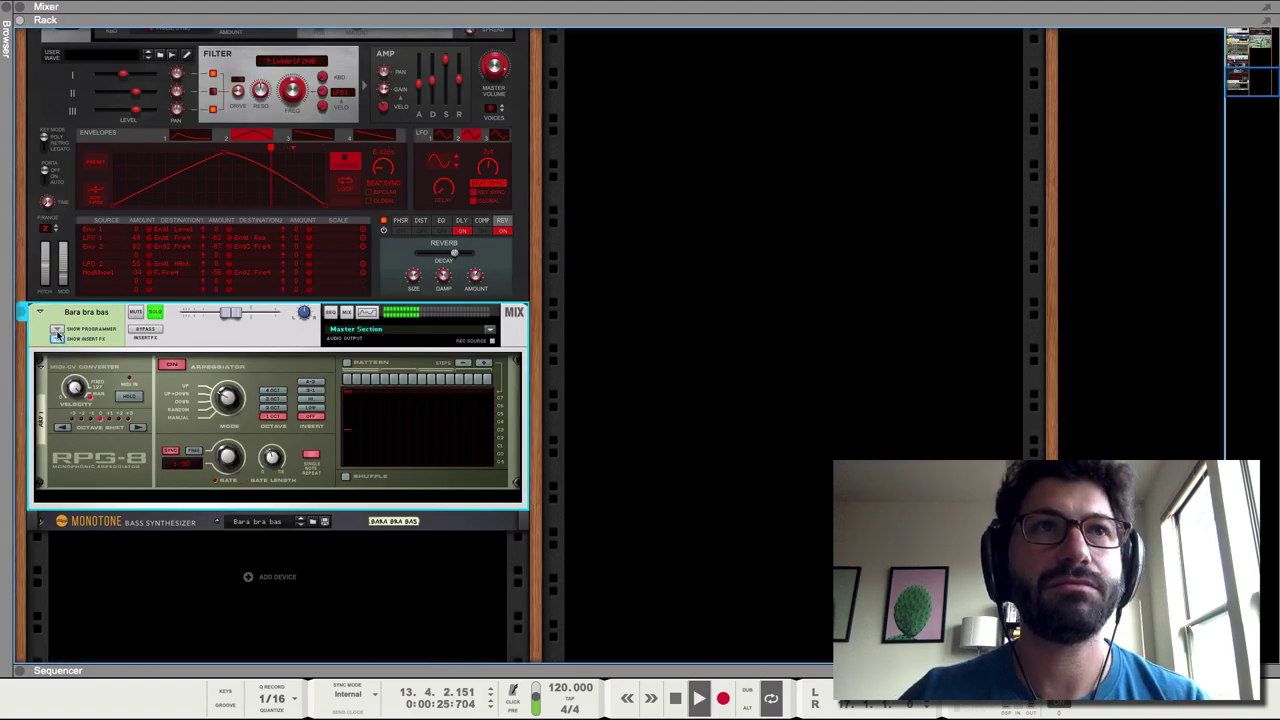
pyautogui.press('space')
pyautogui.rightClick(86, 497)
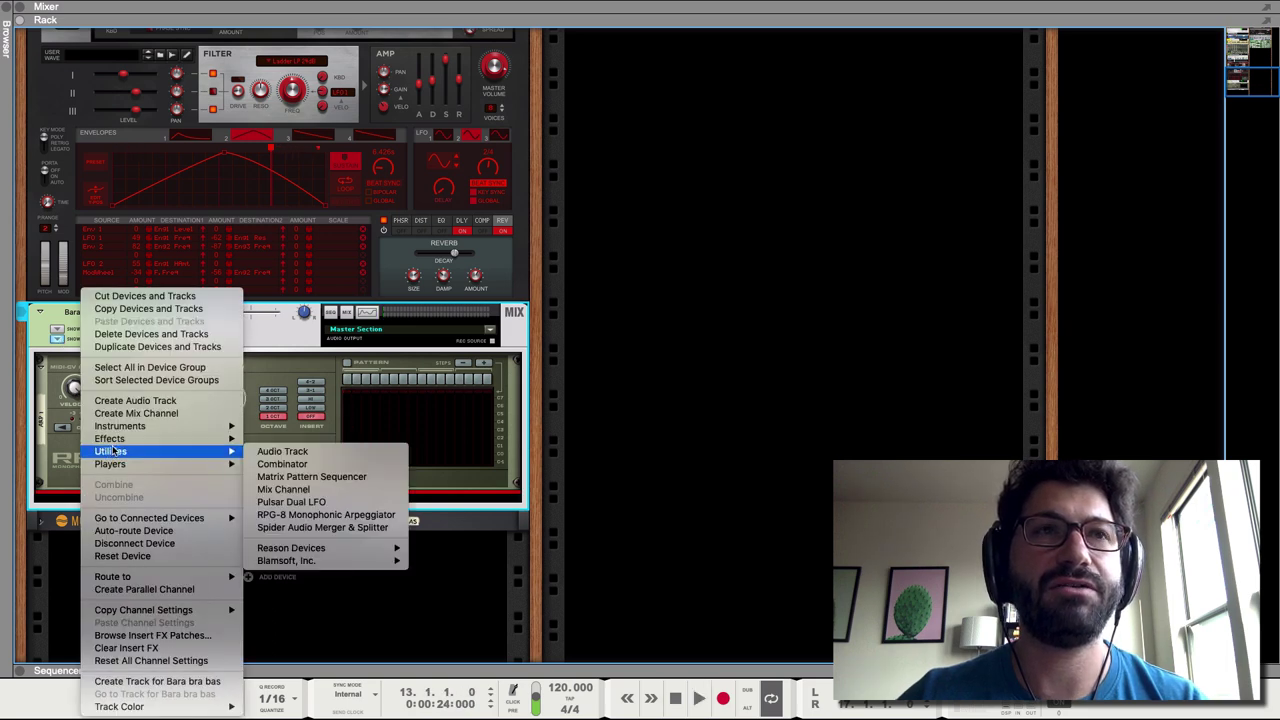
pyautogui.moveTo(114, 441)
pyautogui.moveTo(362, 424)
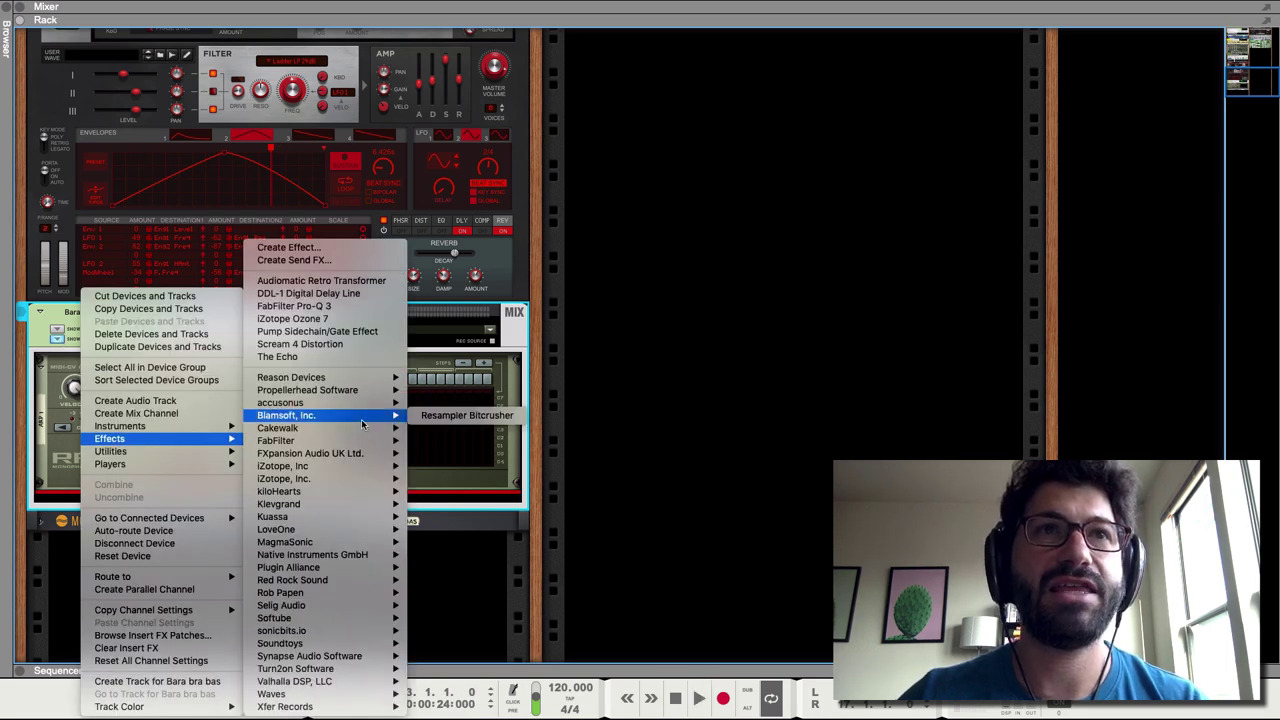
pyautogui.moveTo(300, 378)
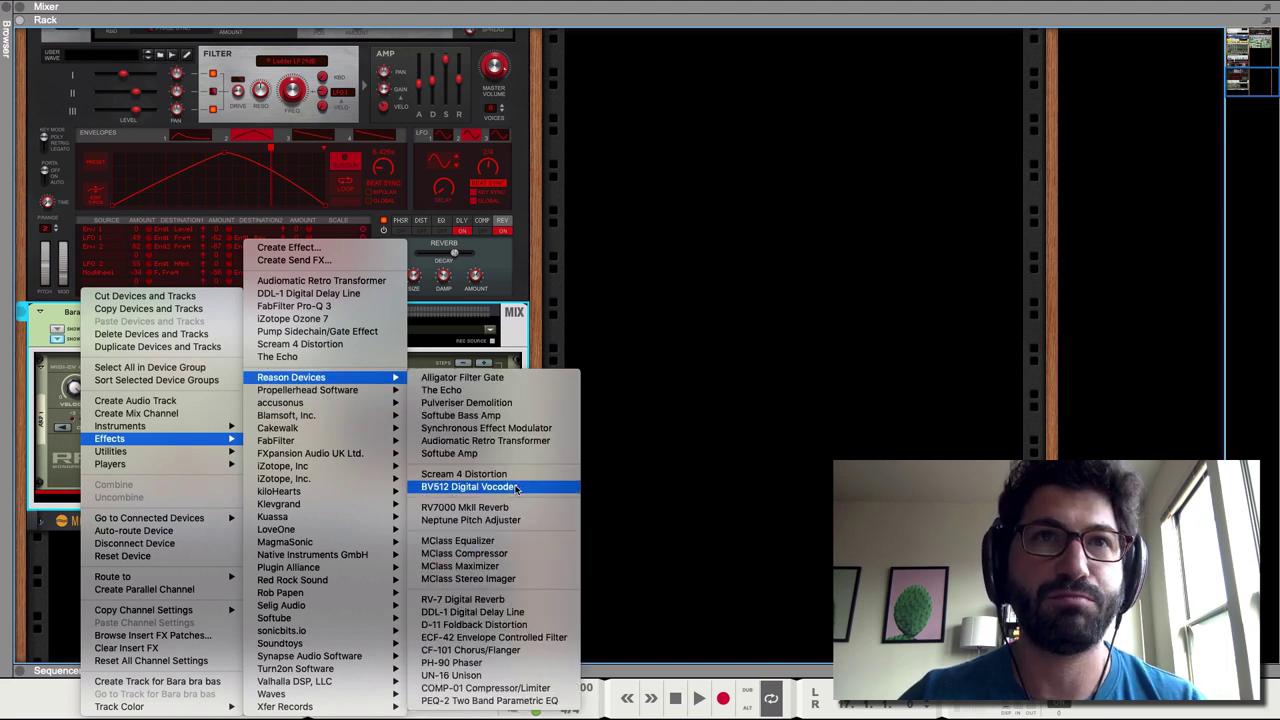
pyautogui.click(509, 403)
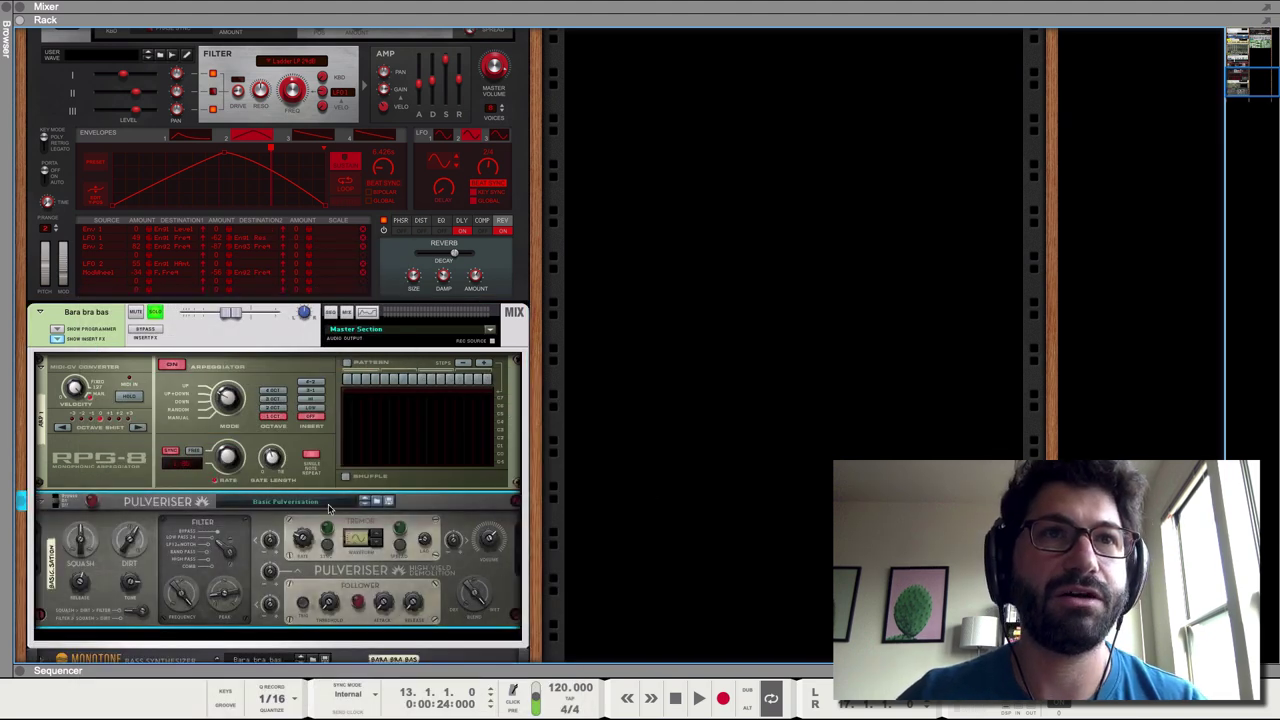
pyautogui.click(327, 509)
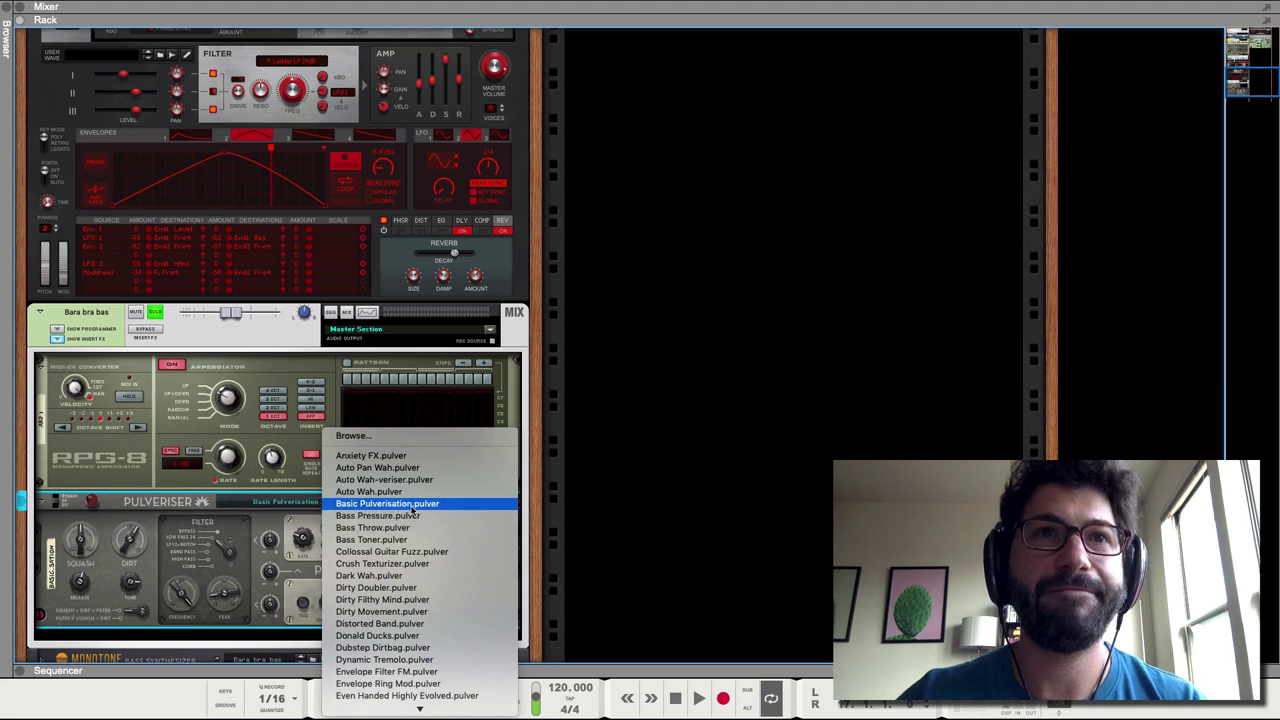
pyautogui.click(417, 540)
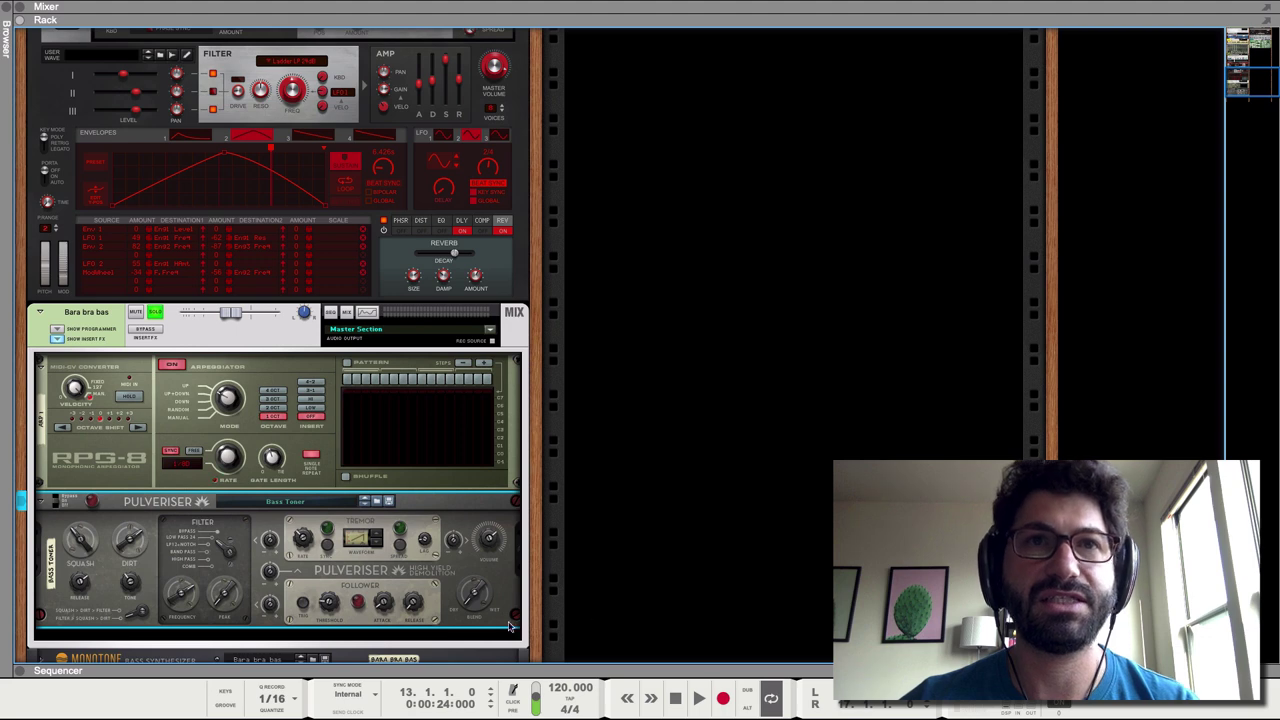
# While playing, set Pulveriser frequency ~1.40 kHz, release 26%, more squash, and blend 57%.
pyautogui.press('space')
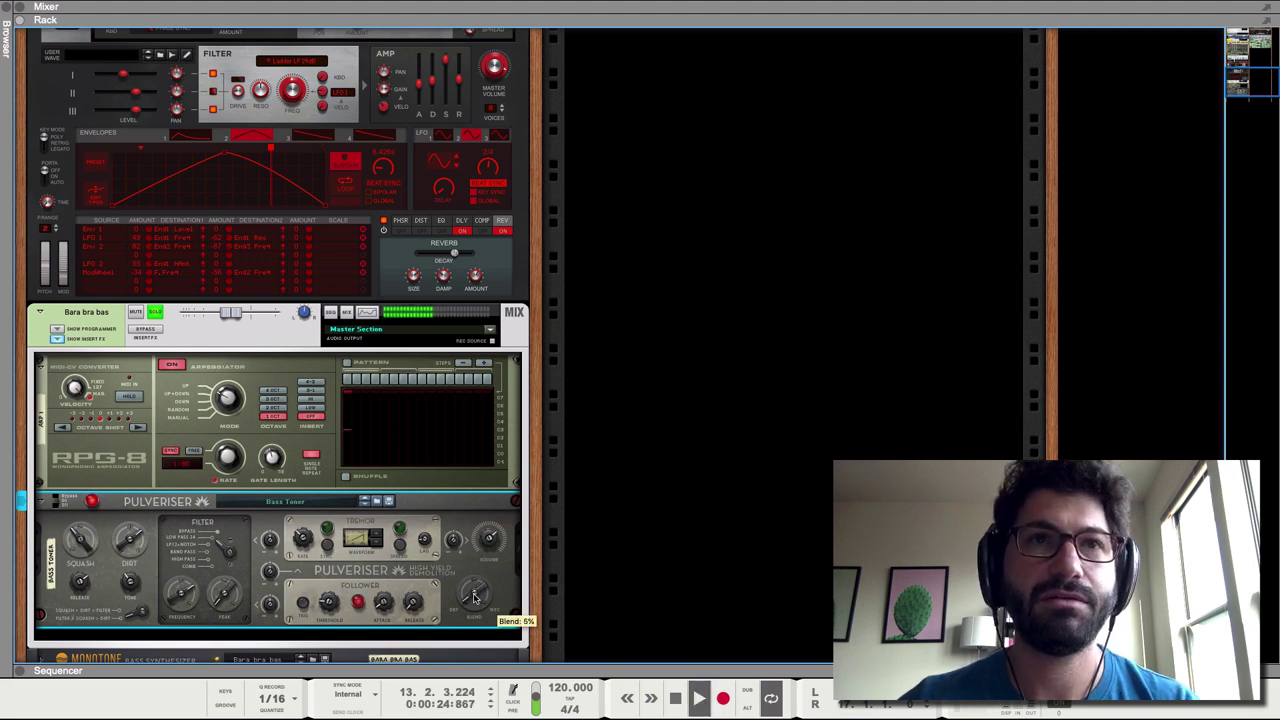
pyautogui.moveTo(474, 594); pyautogui.dragTo(478, 568)
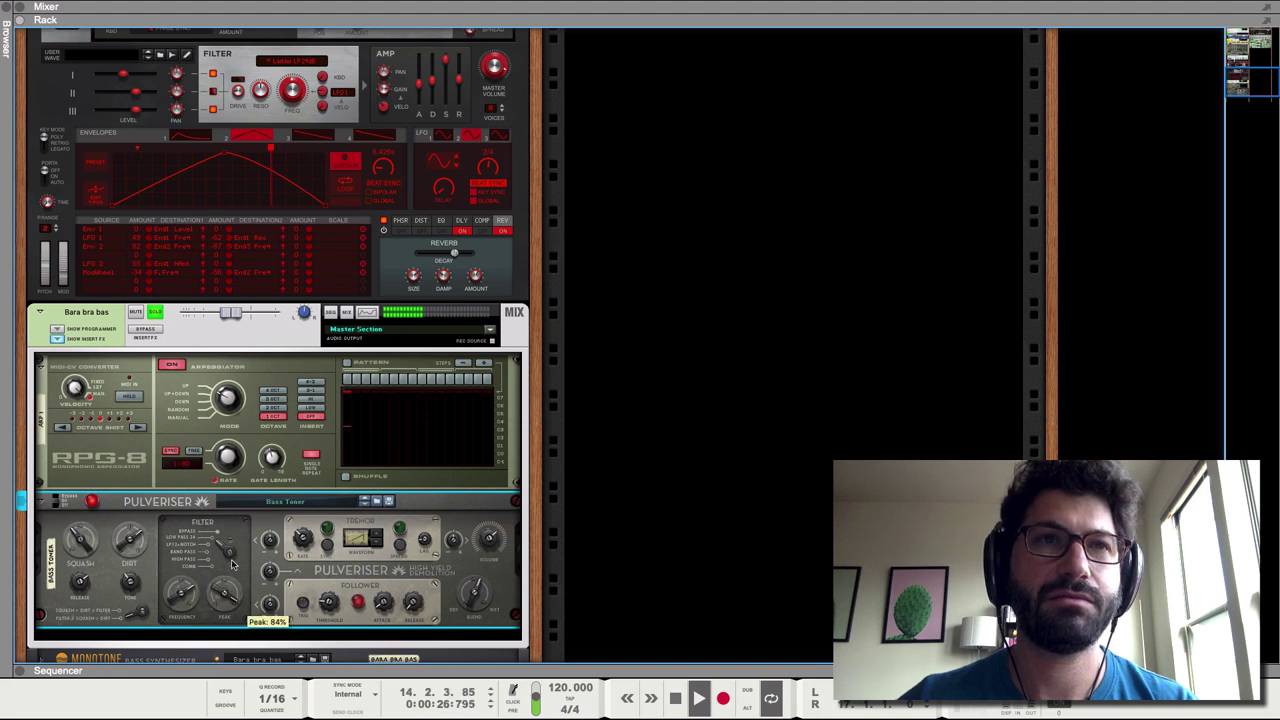
pyautogui.moveTo(187, 587); pyautogui.dragTo(182, 588)
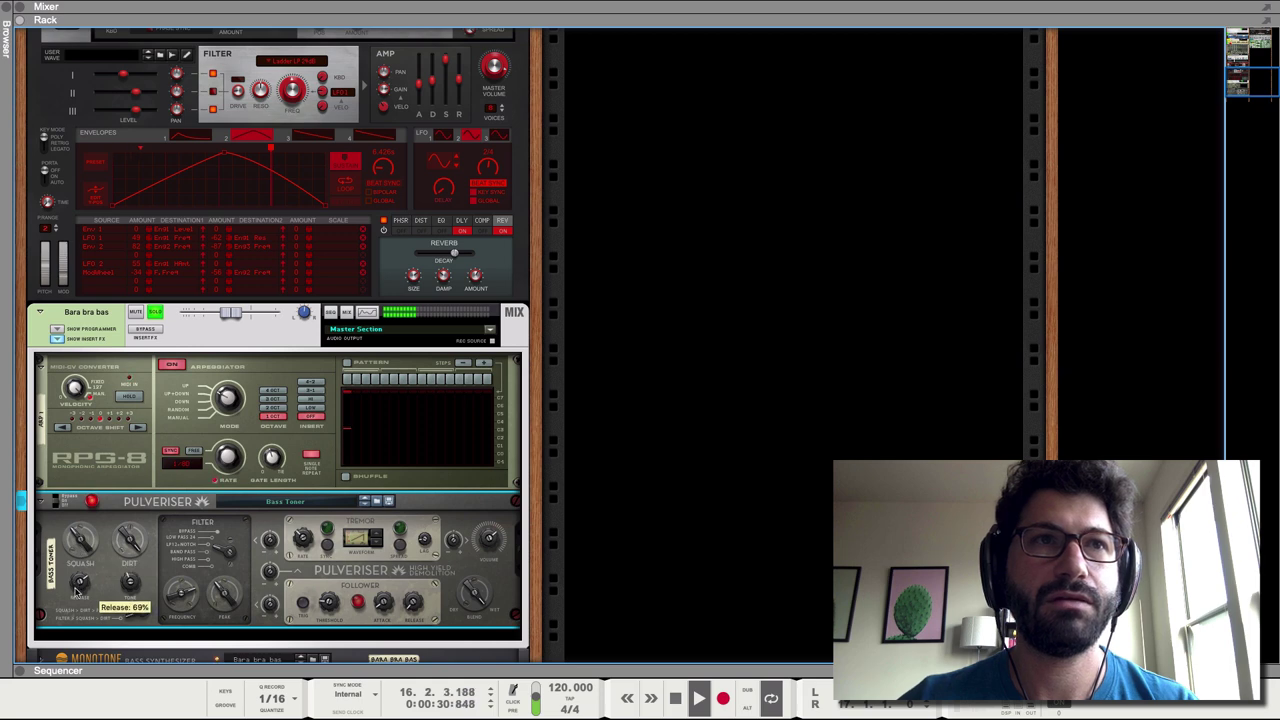
pyautogui.moveTo(76, 596); pyautogui.dragTo(75, 605)
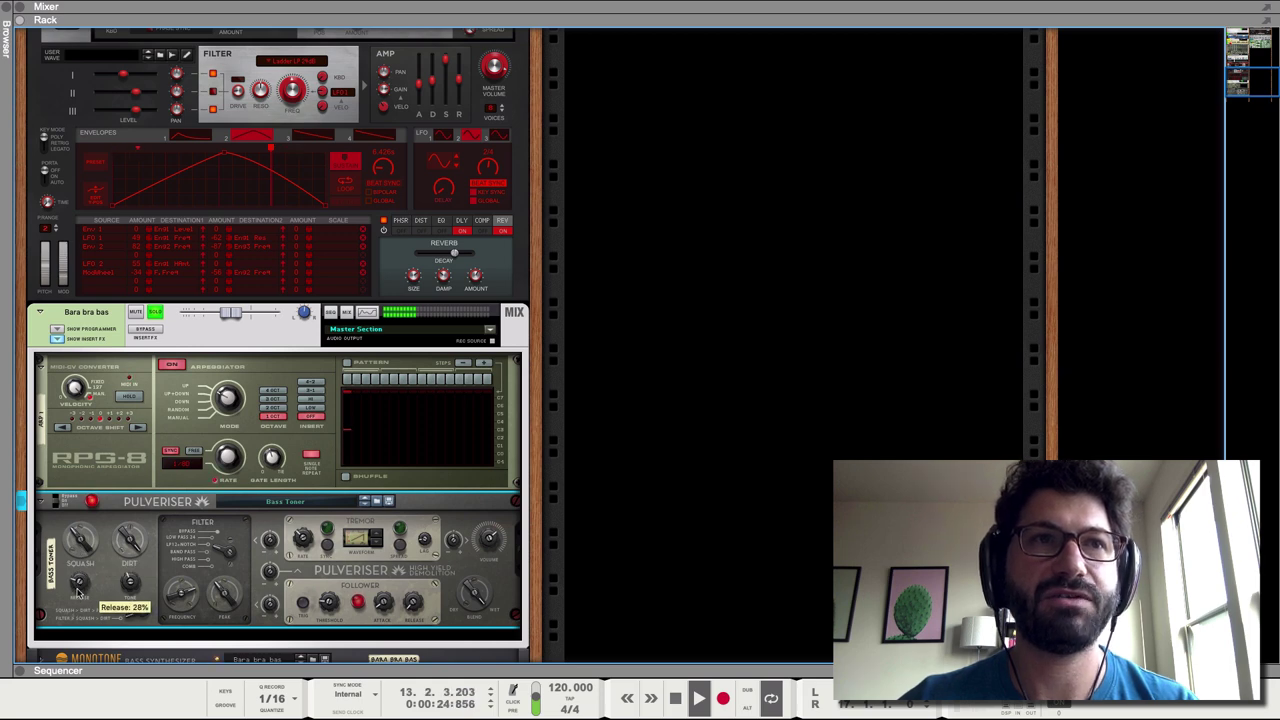
pyautogui.moveTo(80, 553); pyautogui.dragTo(80, 541)
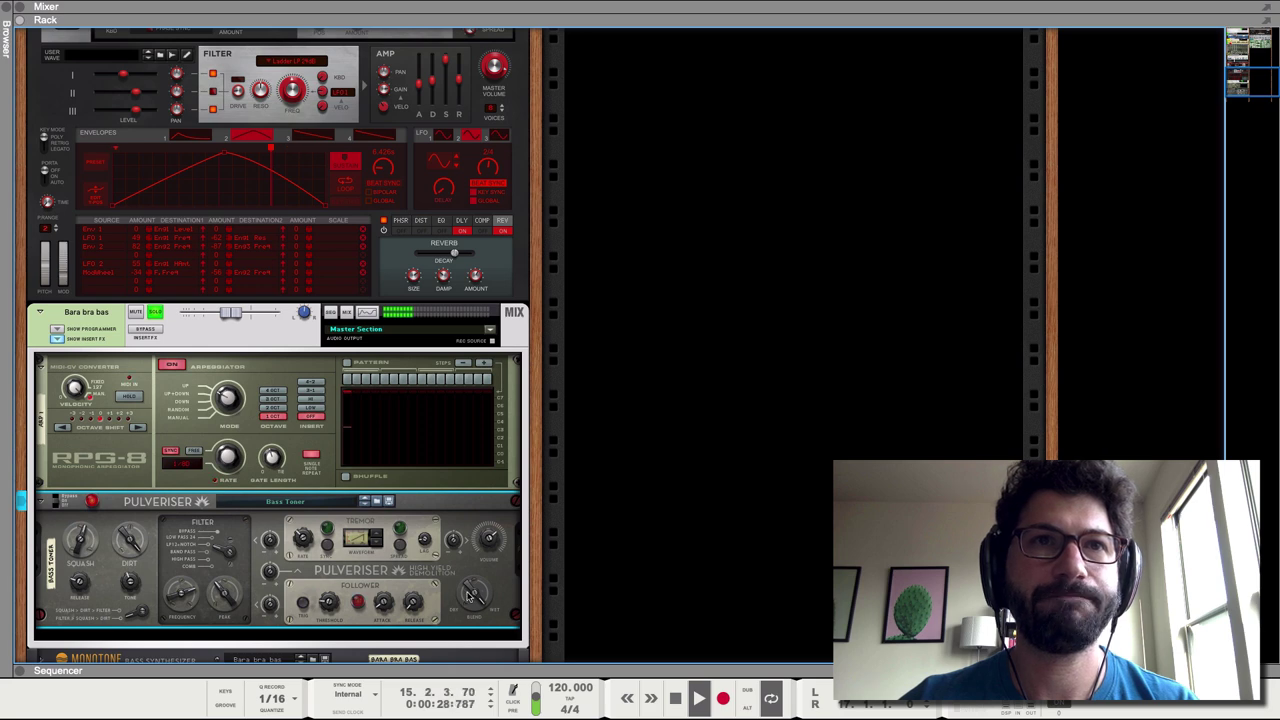
pyautogui.moveTo(474, 595); pyautogui.dragTo(474, 590)
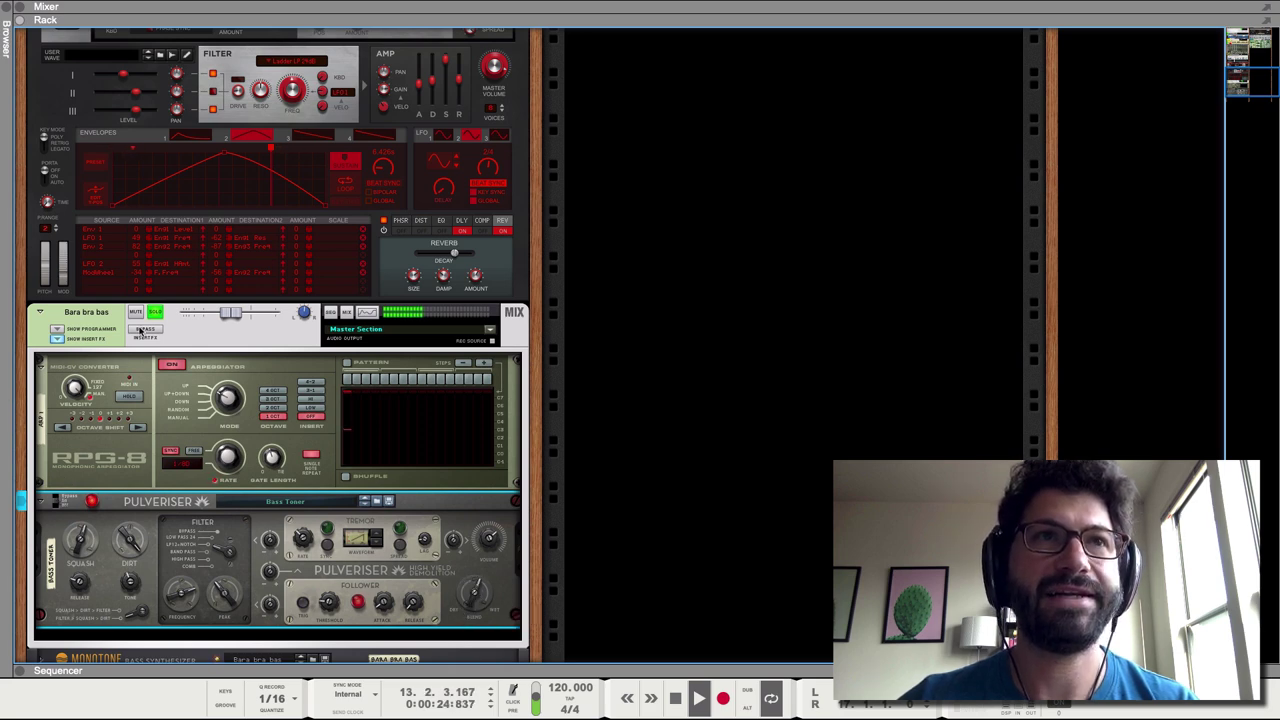
# A/B the bass insert effects bypass, then set Pulveriser release to 100% and squash to 67%.
pyautogui.click(142, 336)
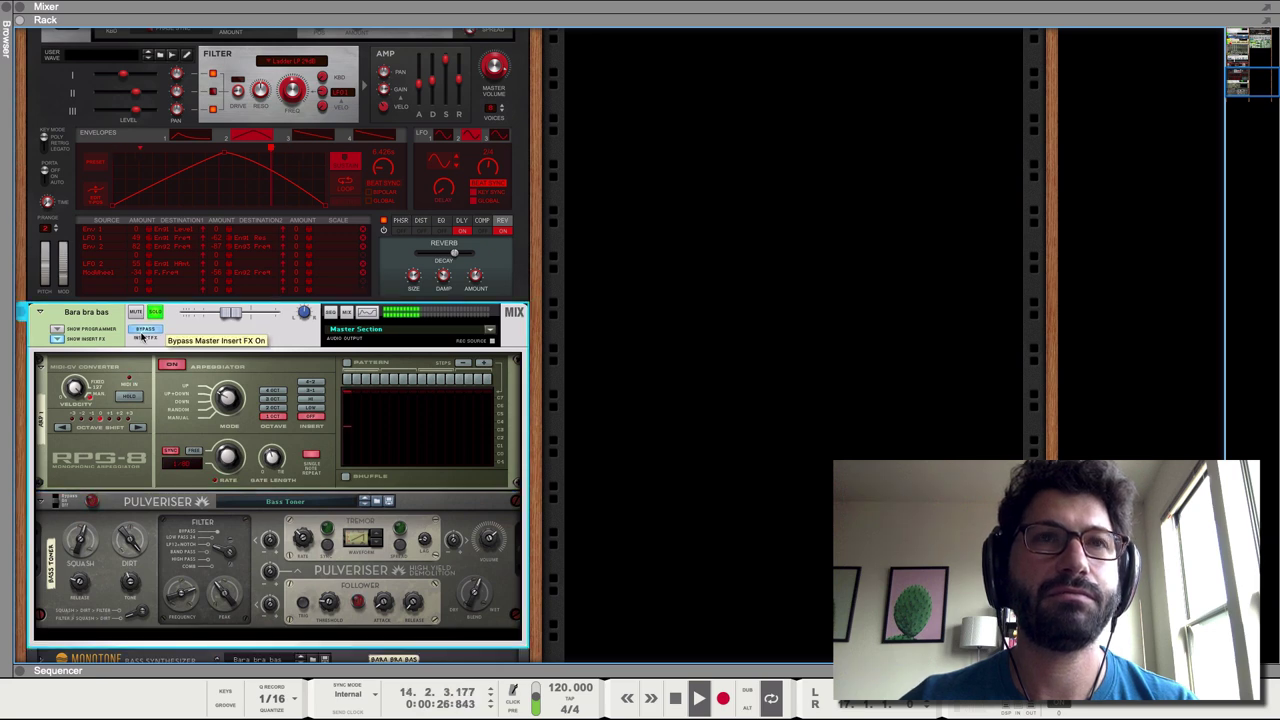
pyautogui.click(142, 336)
pyautogui.click(142, 336)
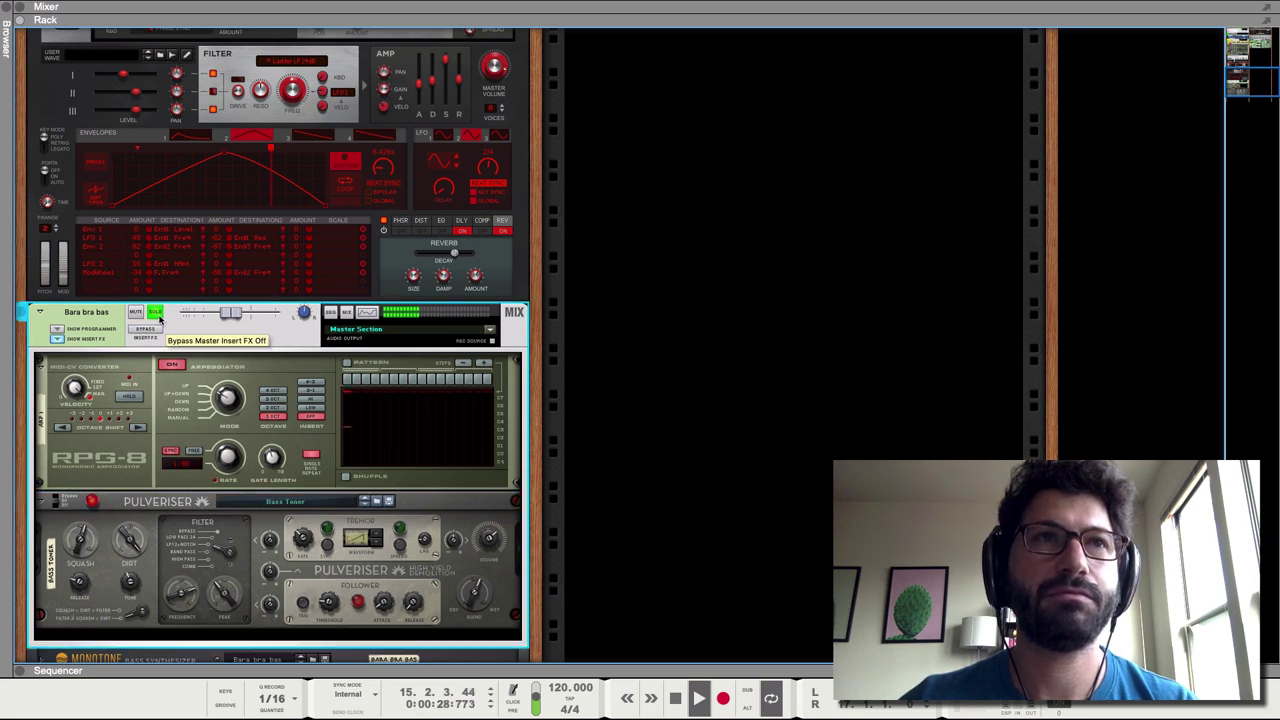
pyautogui.click(228, 552)
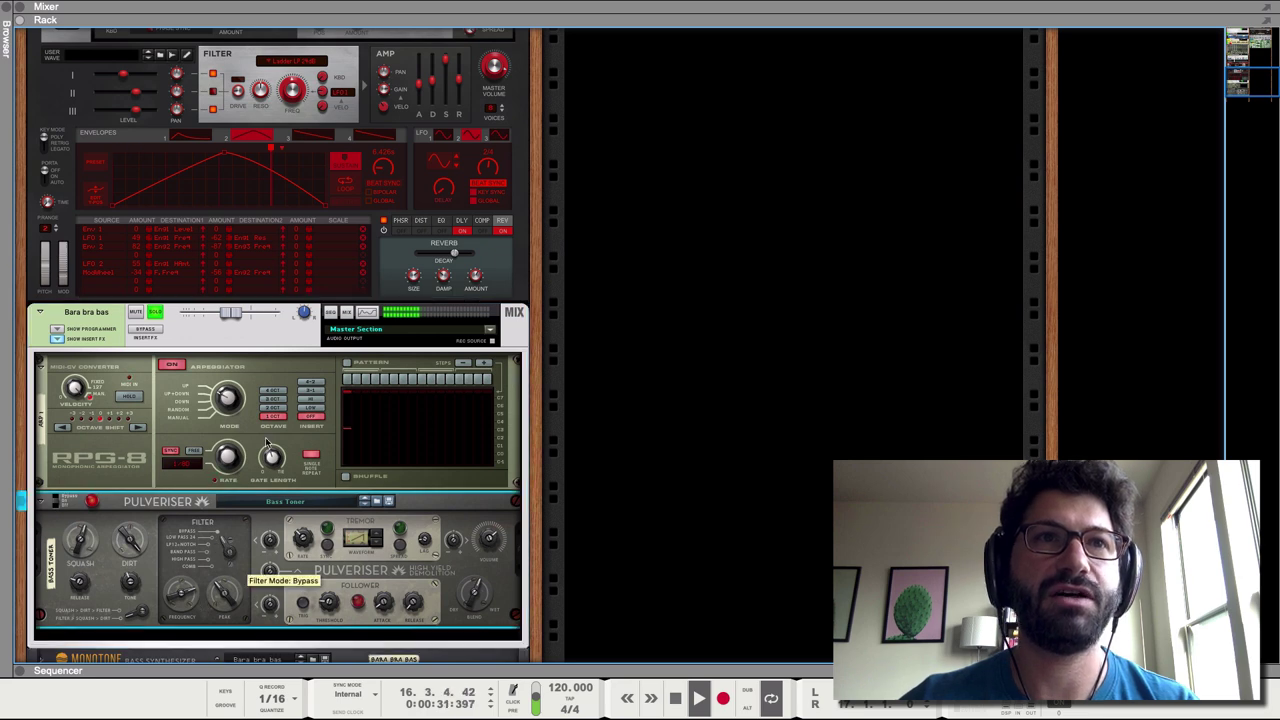
pyautogui.click(142, 334)
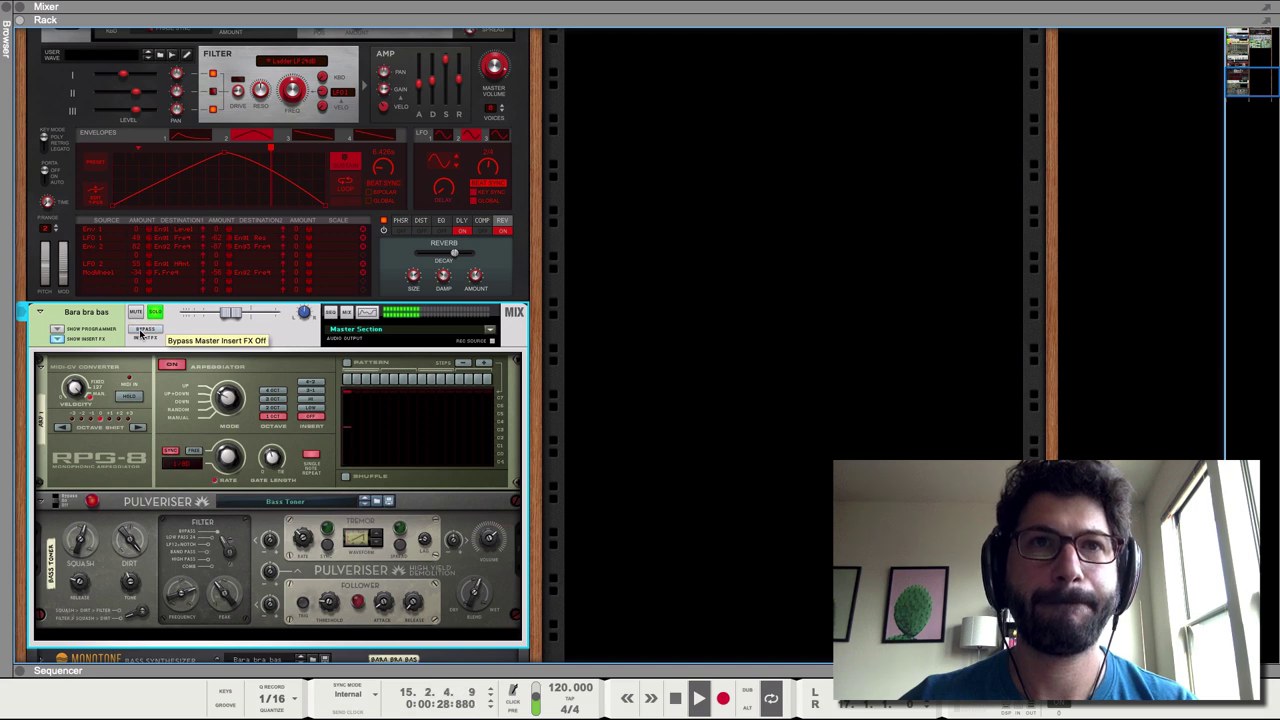
pyautogui.click(82, 585)
pyautogui.moveTo(93, 533); pyautogui.dragTo(76, 618)
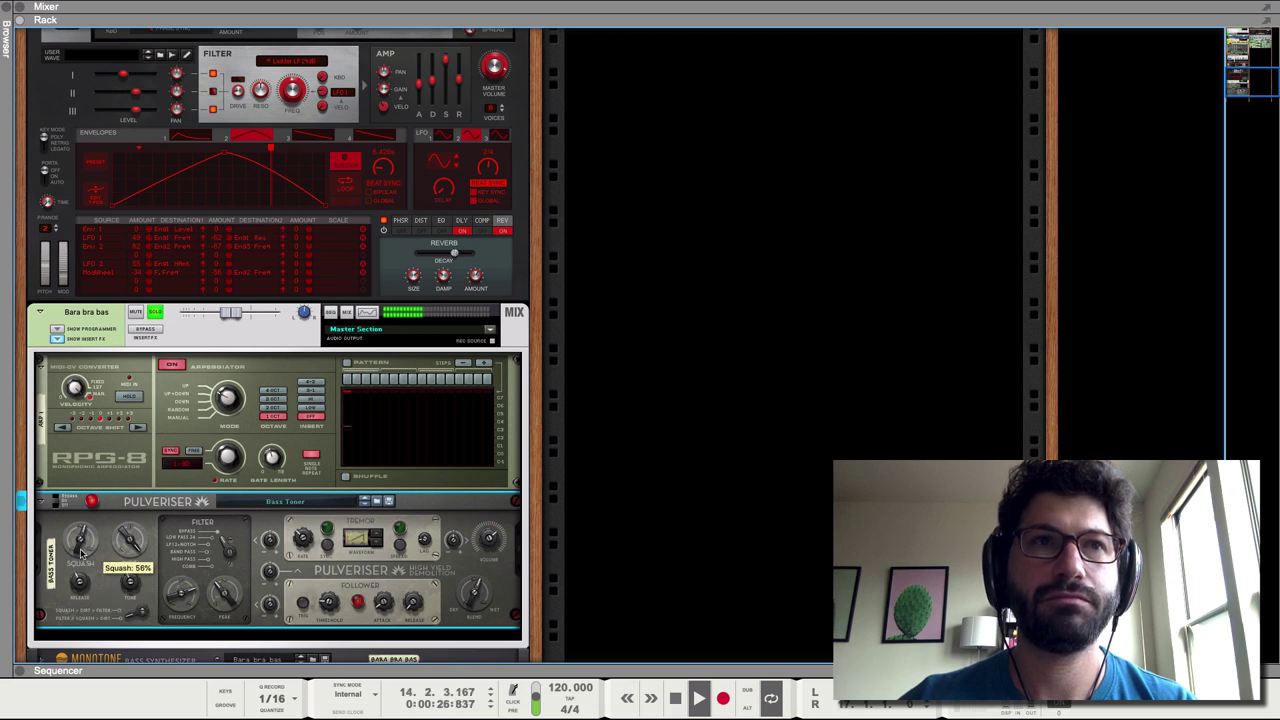
pyautogui.moveTo(83, 552); pyautogui.dragTo(82, 548)
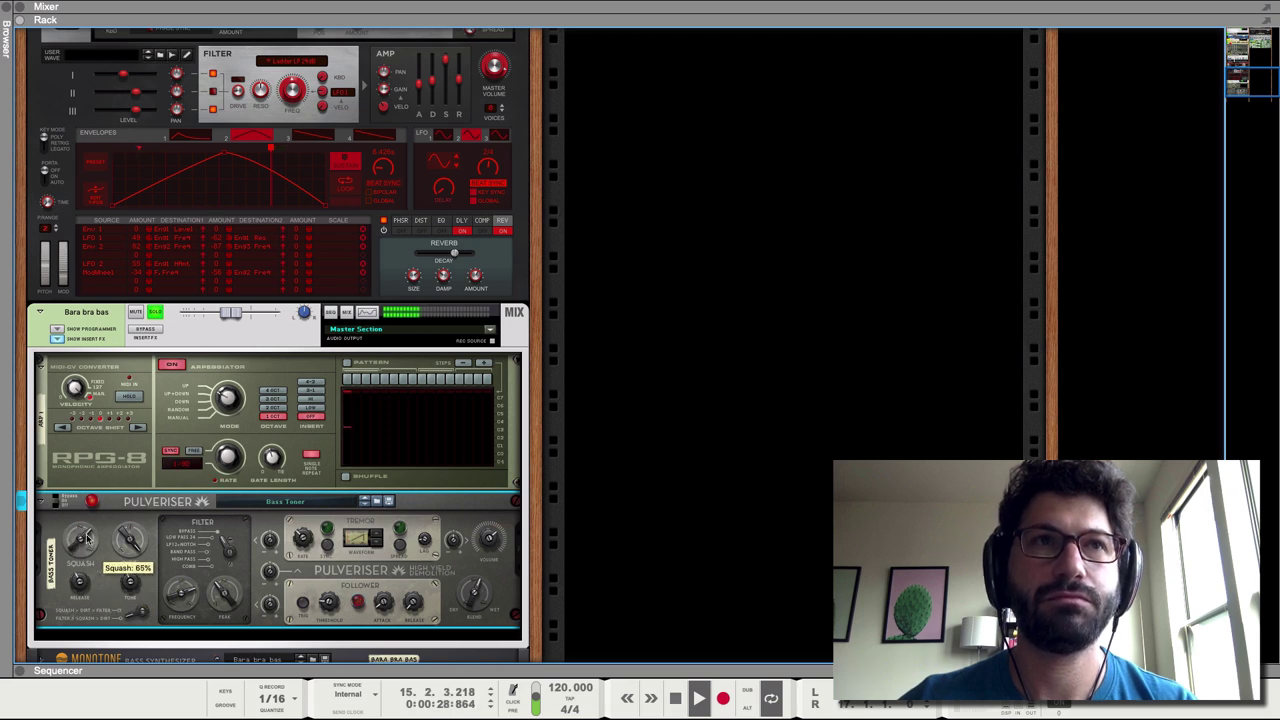
# Unsolo Bara bra bas and A/B its insert effects within the full mix.
pyautogui.click(155, 313)
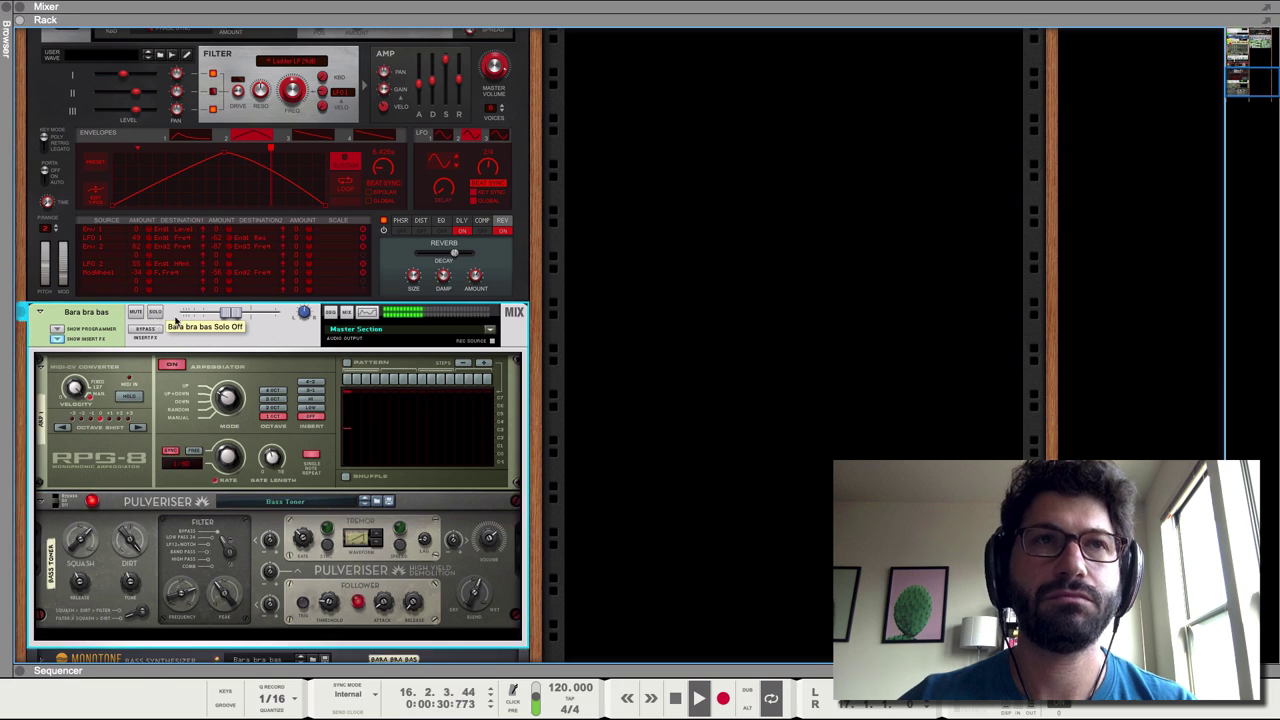
pyautogui.click(145, 331)
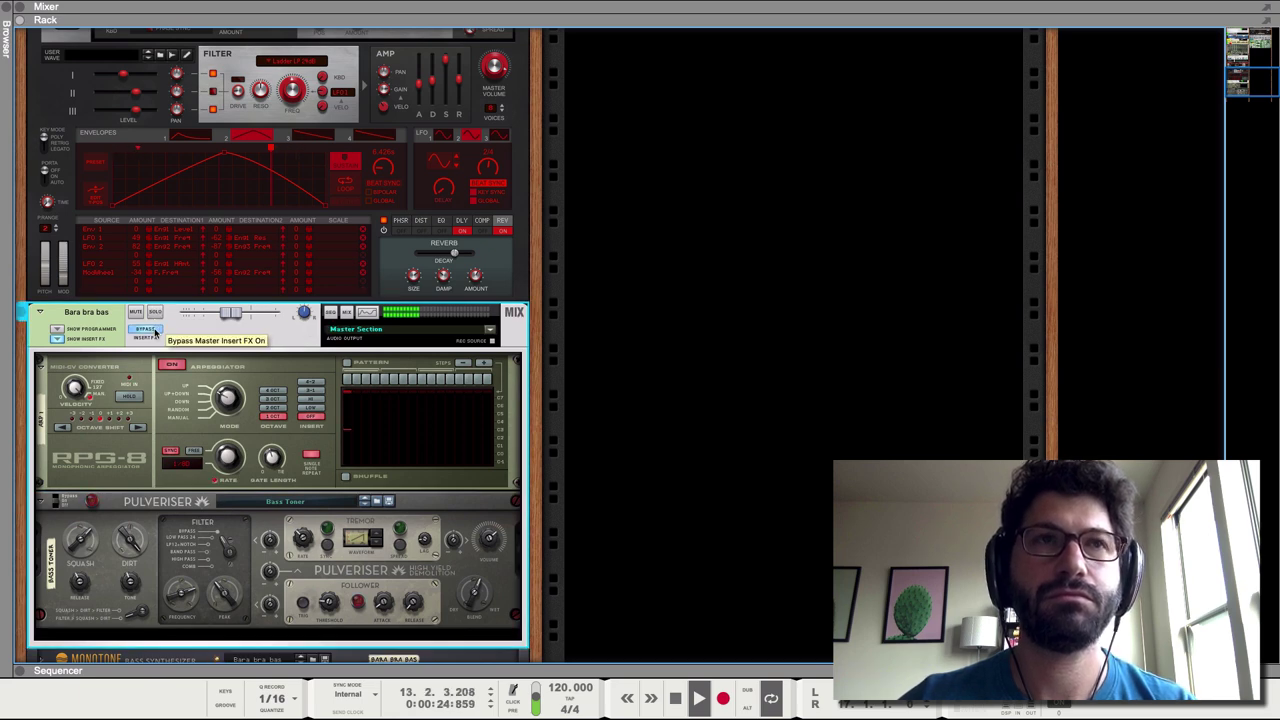
pyautogui.click(154, 332)
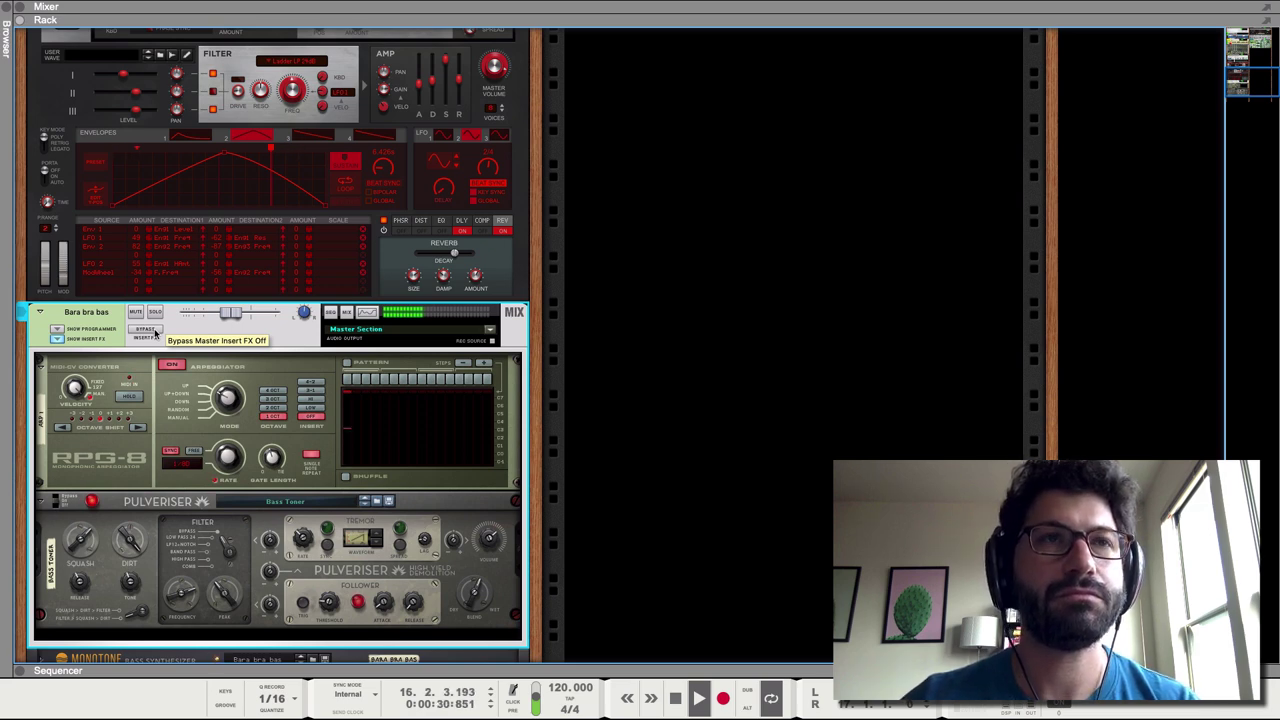
pyautogui.click(155, 333)
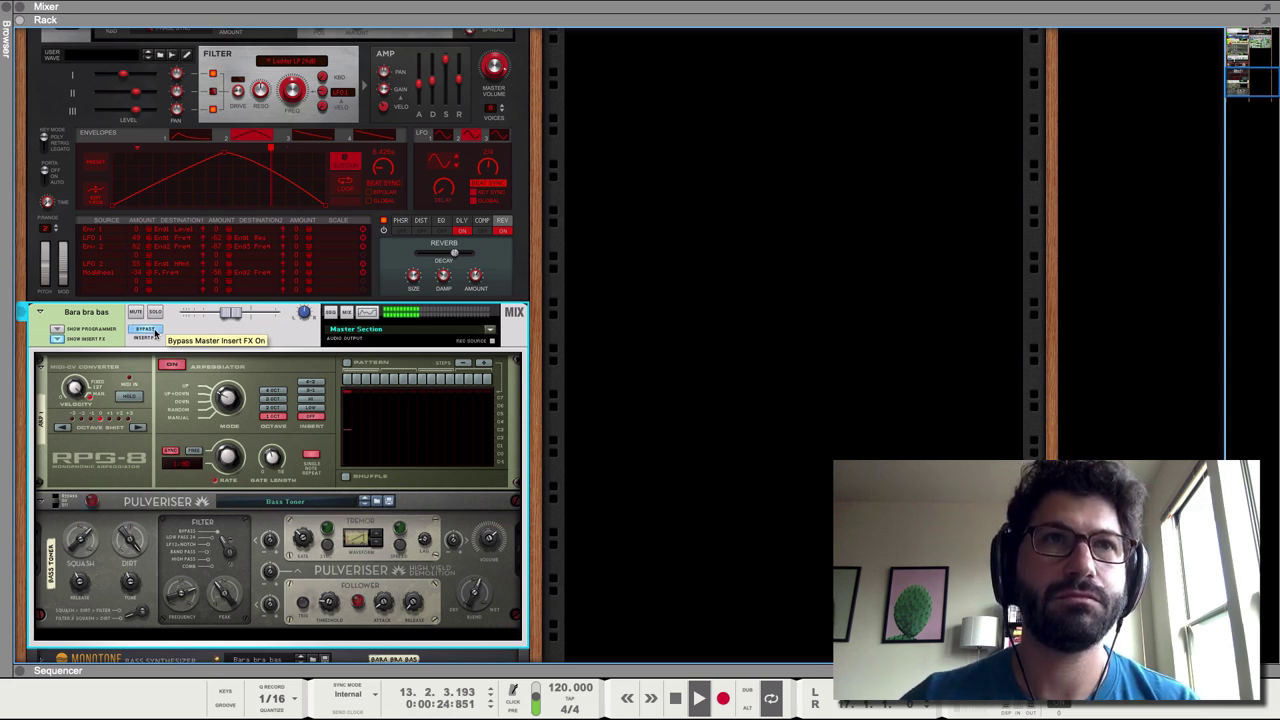
pyautogui.click(155, 334)
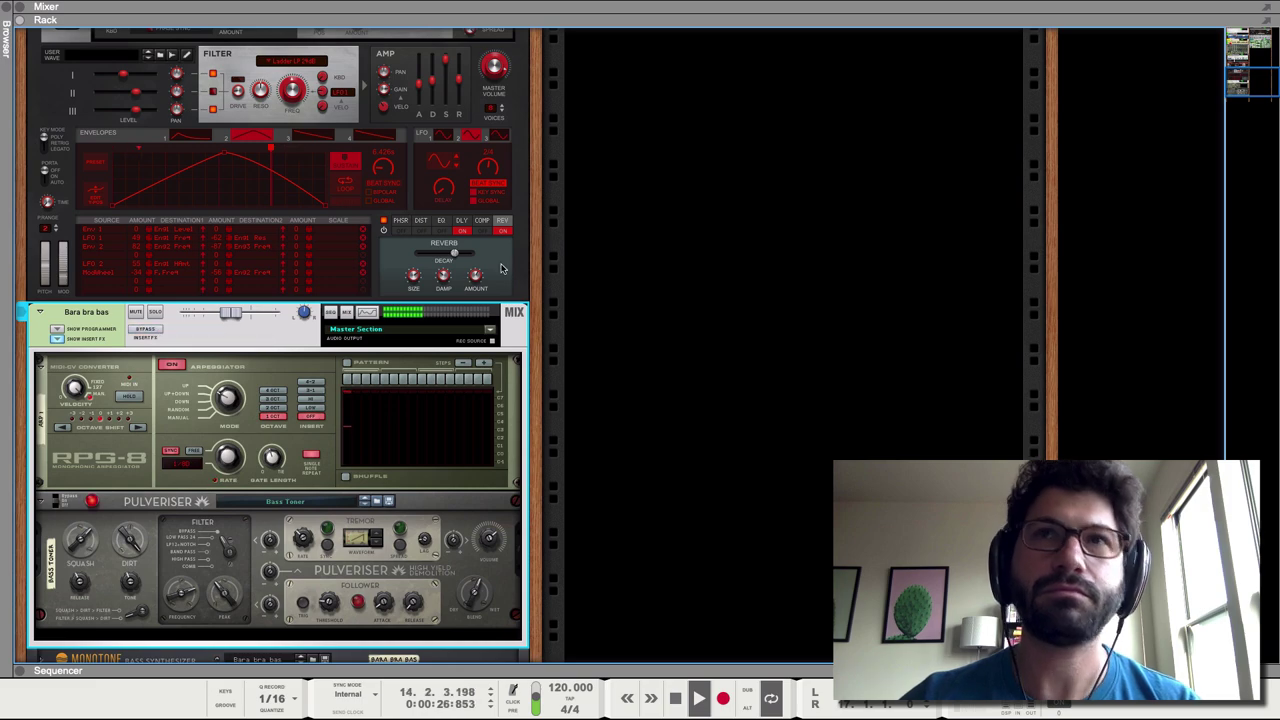
# Stop playback and unfold the JunoLead mix channel's insert effects section.
pyautogui.scroll(10, 694, 323)
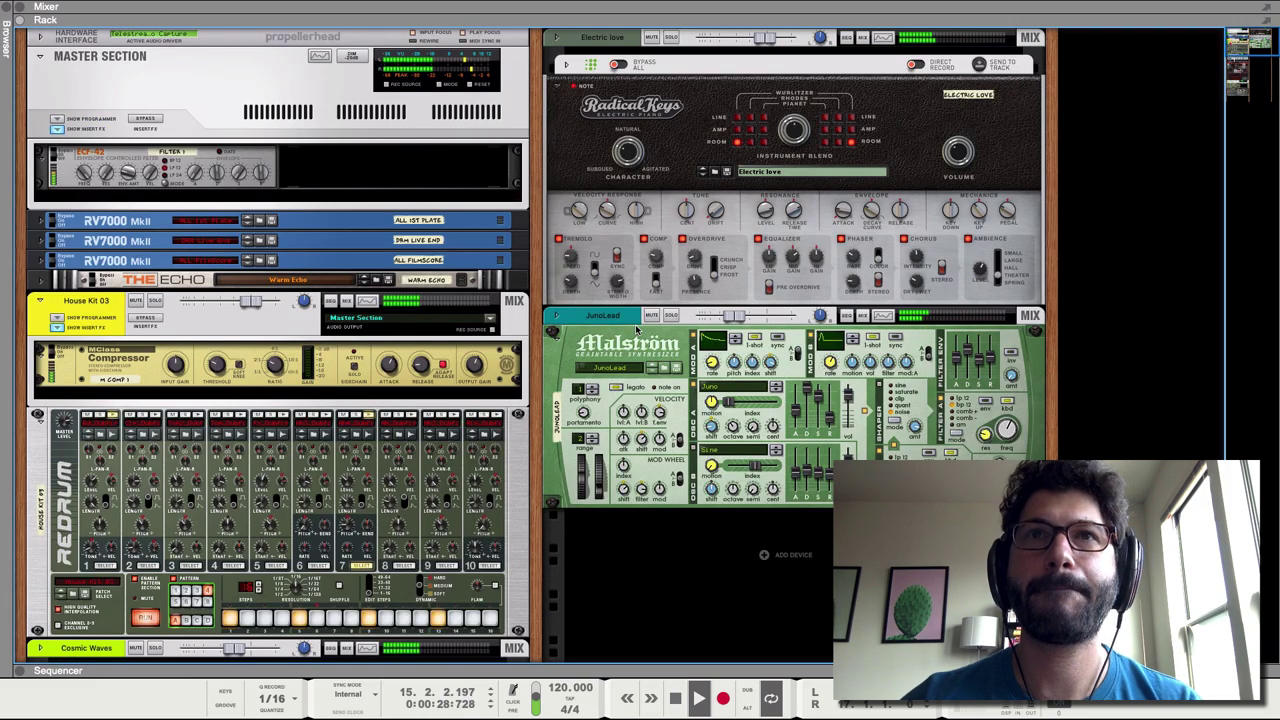
pyautogui.press('space')
pyautogui.click(556, 317)
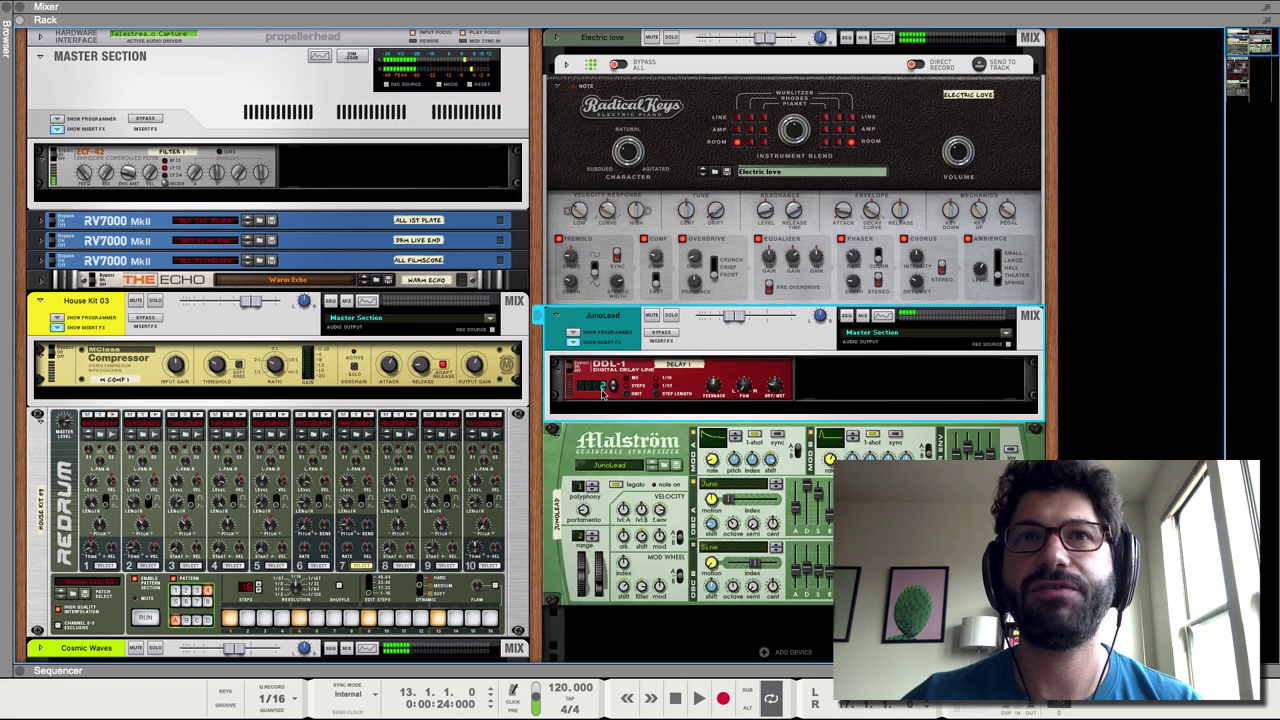
# Browse JunoLead's Effects > Reason Devices menu, then close it without adding anything.
pyautogui.rightClick(808, 412)
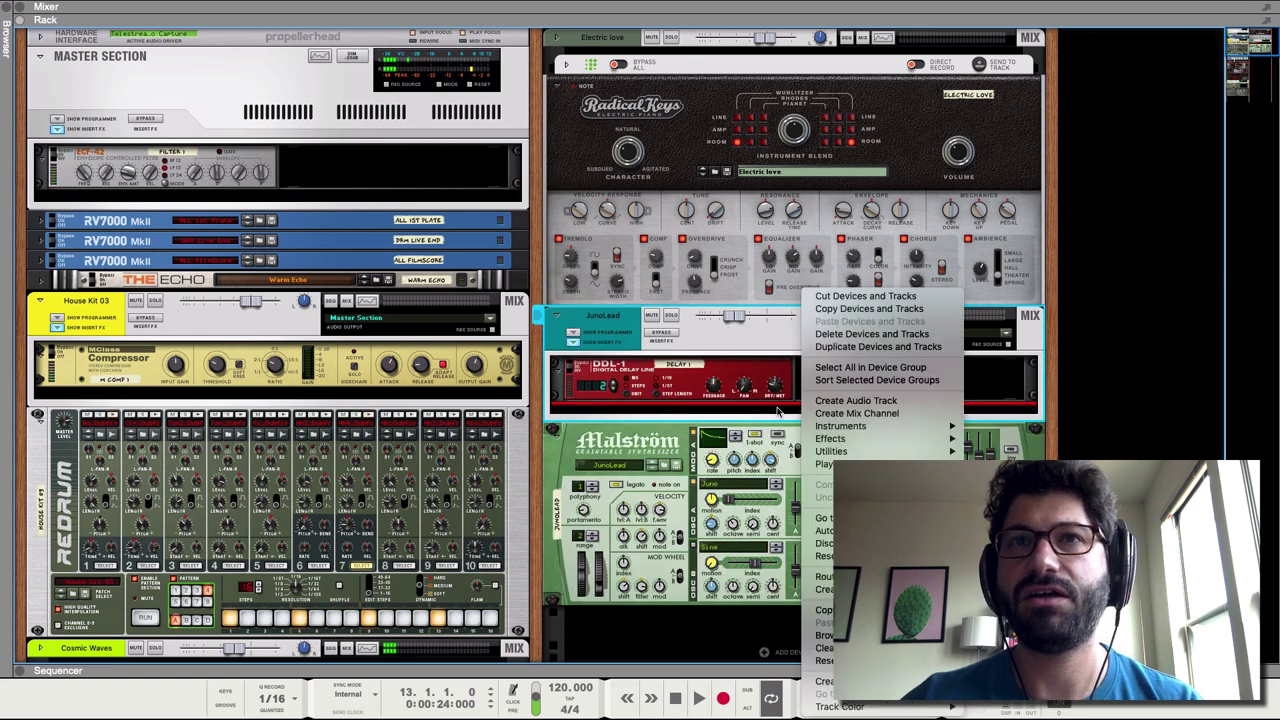
pyautogui.moveTo(838, 438)
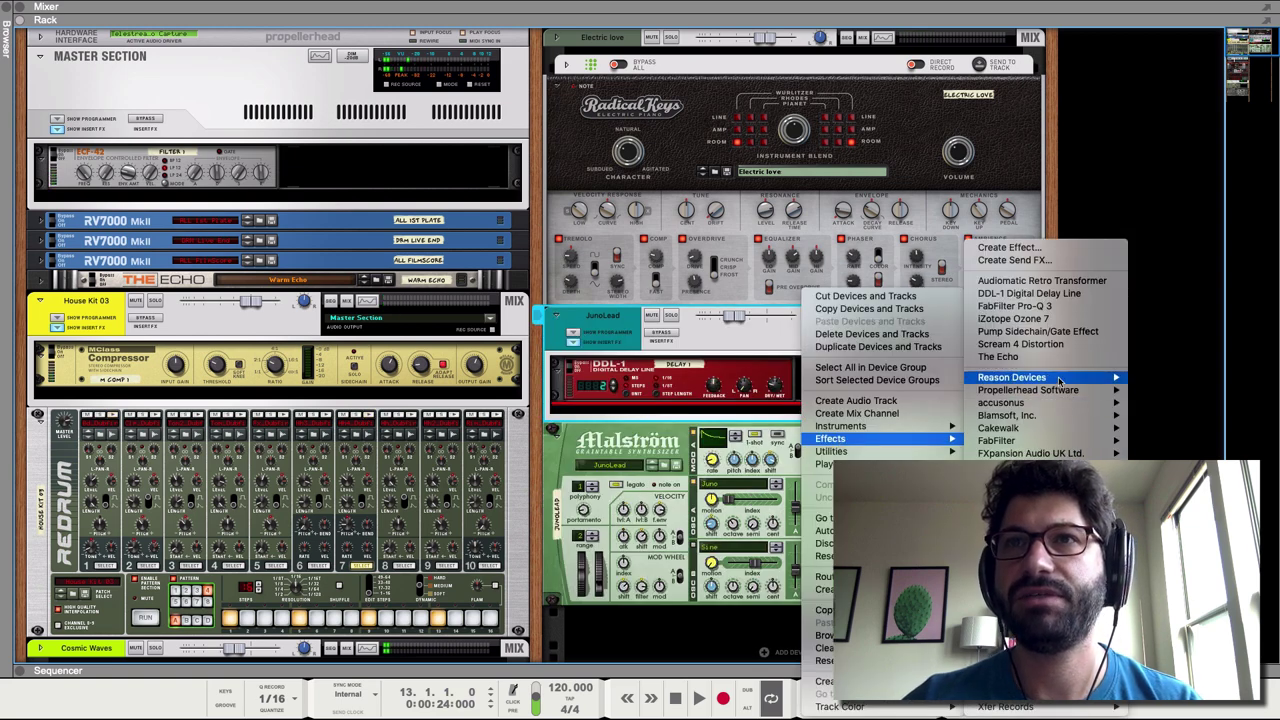
pyautogui.moveTo(1058, 380)
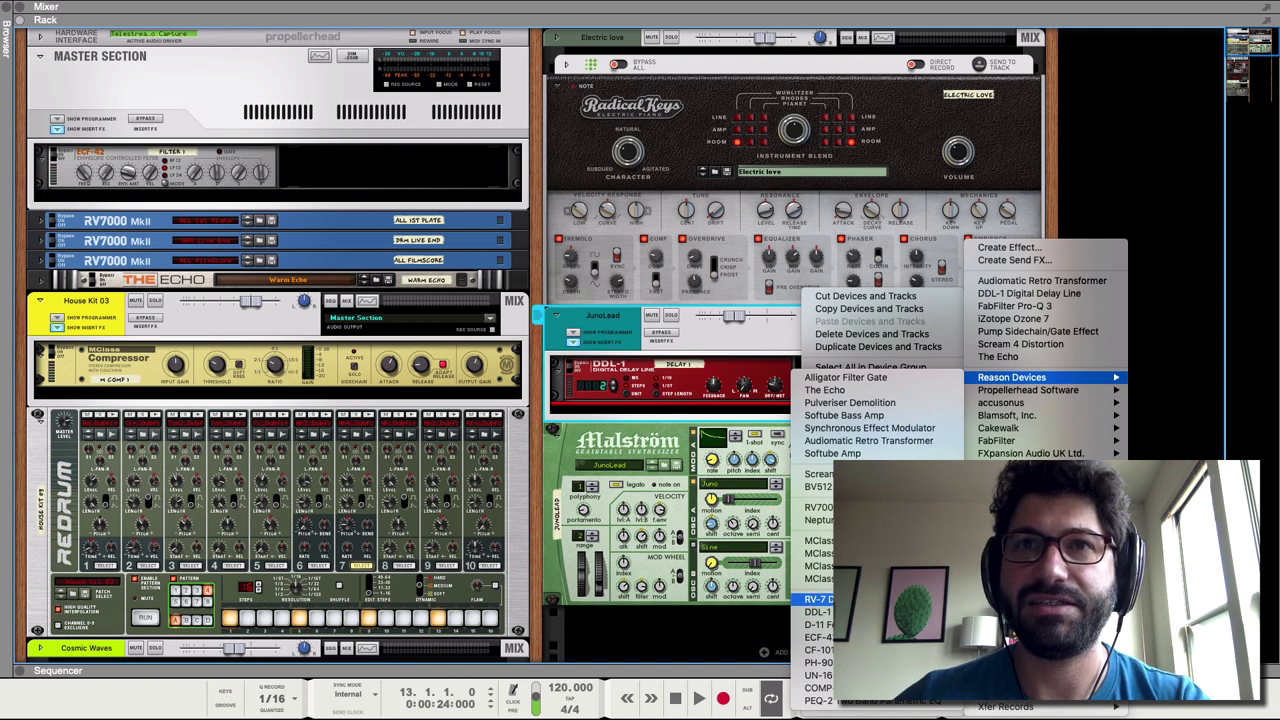
pyautogui.click(566, 329)
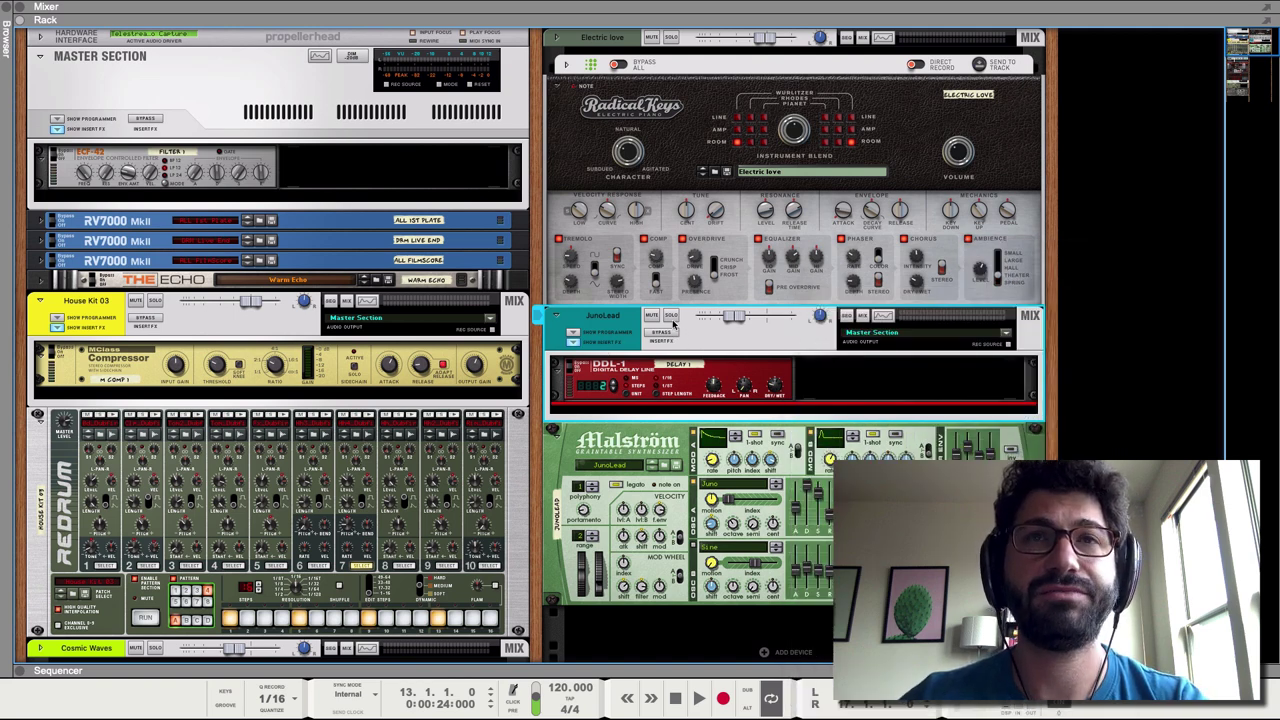
# Show the mixer and collapse the Rack pane so the mixer fills the window.
pyautogui.click(22, 12)
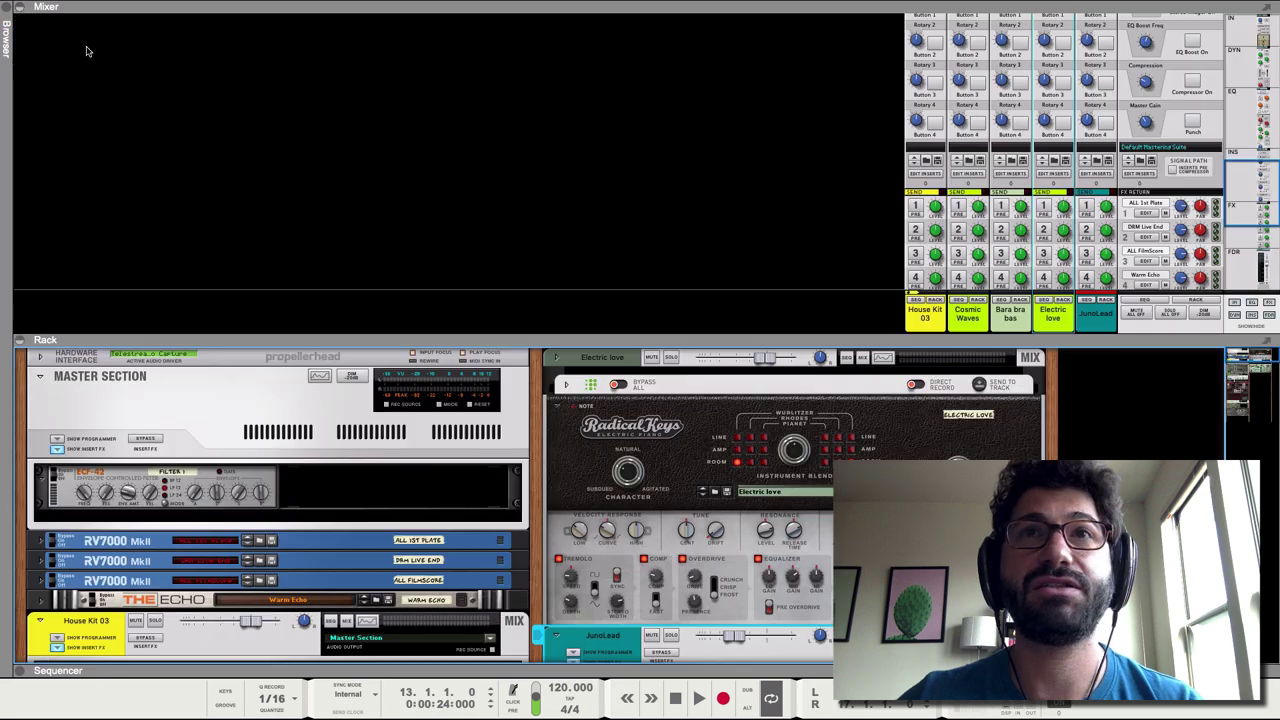
pyautogui.scroll(-5, 1090, 220)
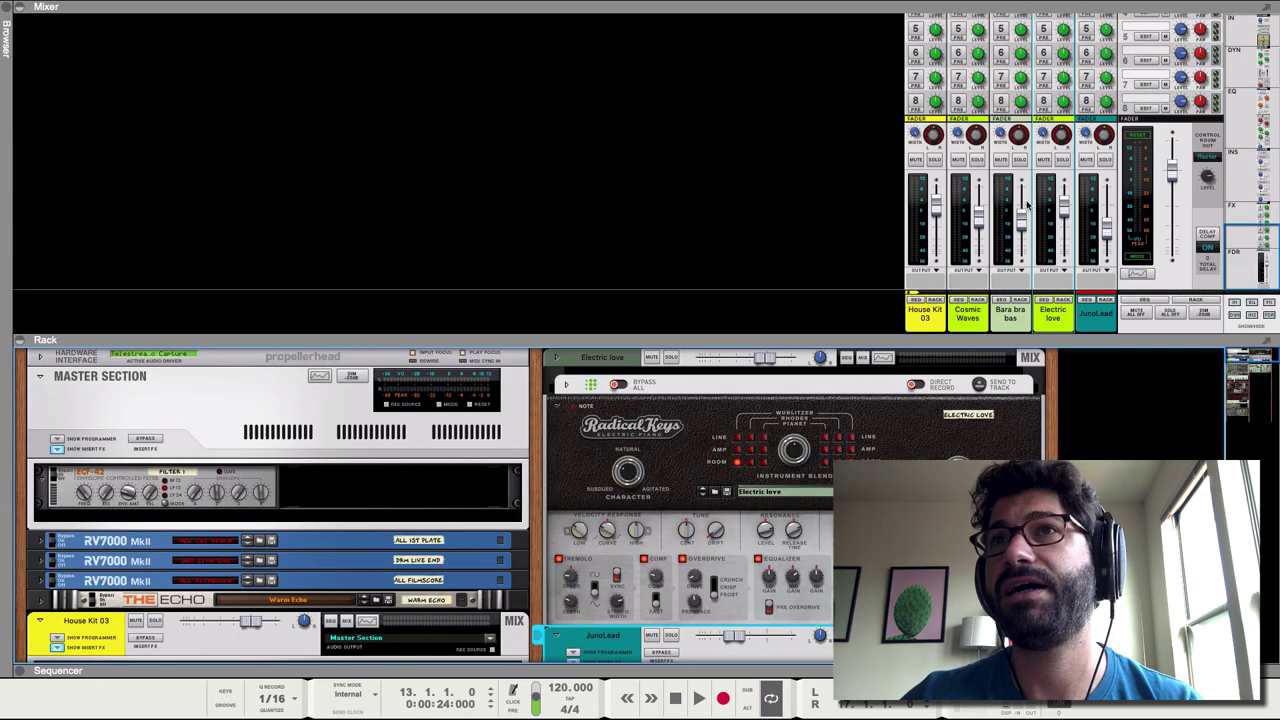
pyautogui.scroll(10, 1103, 148)
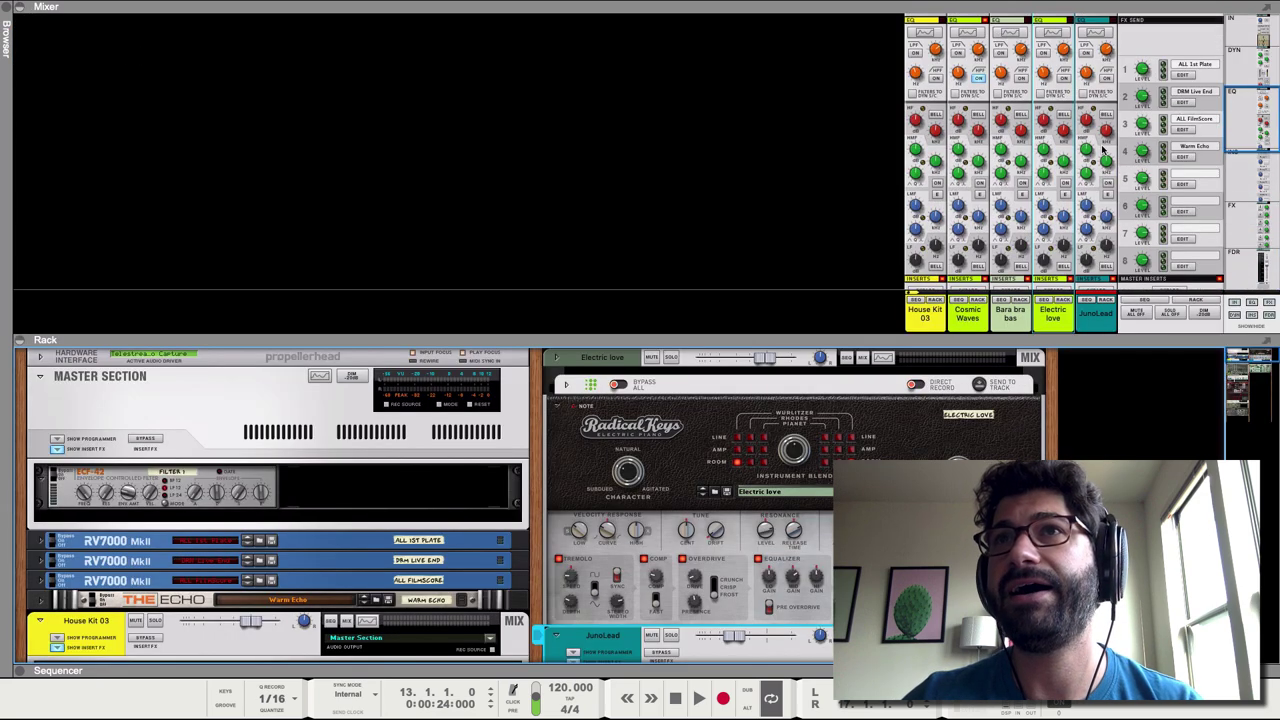
pyautogui.scroll(5, 1105, 160)
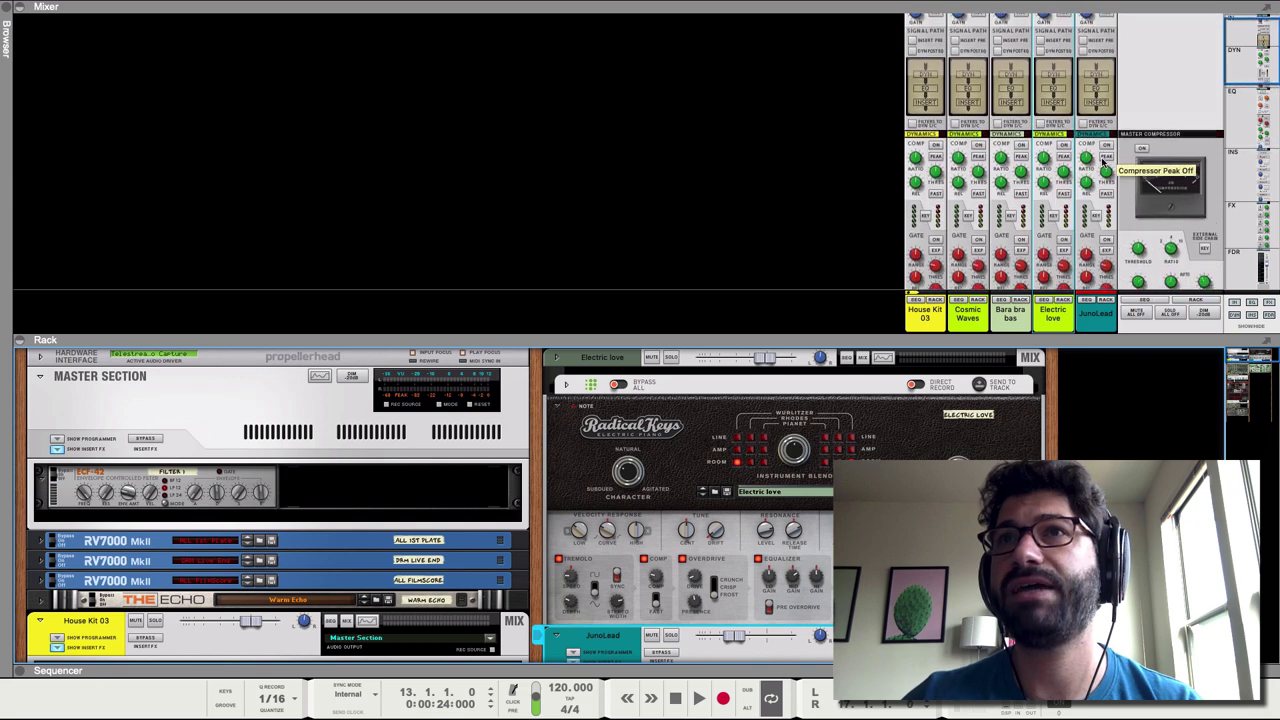
pyautogui.scroll(-2, 1096, 148)
pyautogui.scroll(-3, 1095, 110)
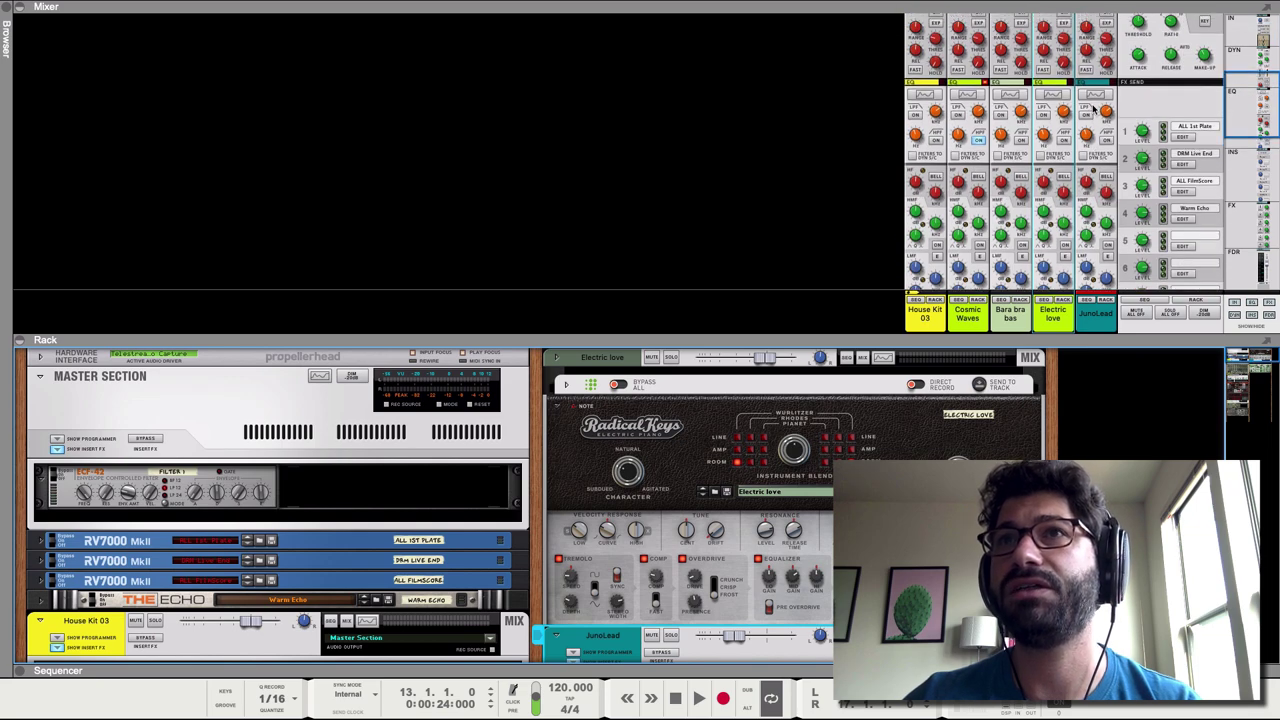
pyautogui.click(22, 341)
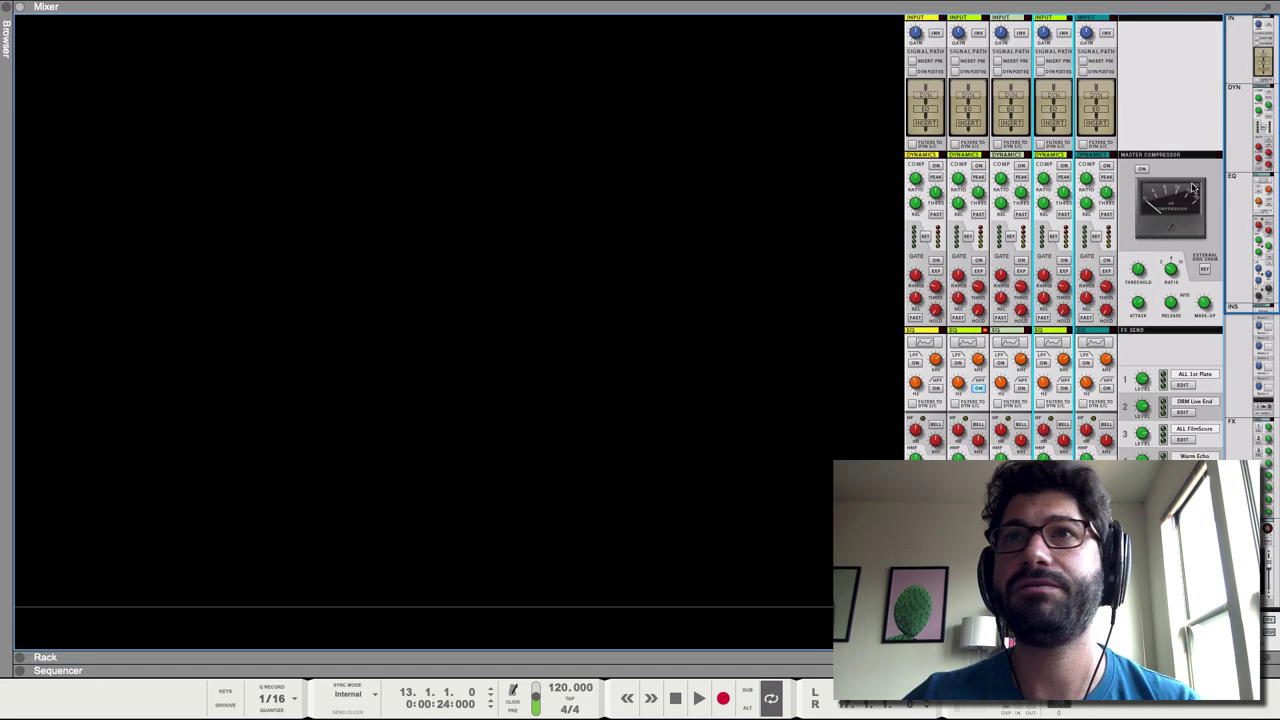
# With the song playing, adjust JunoLead's compressor Threshold and switch its Dynamics COMP on.
pyautogui.press('space')
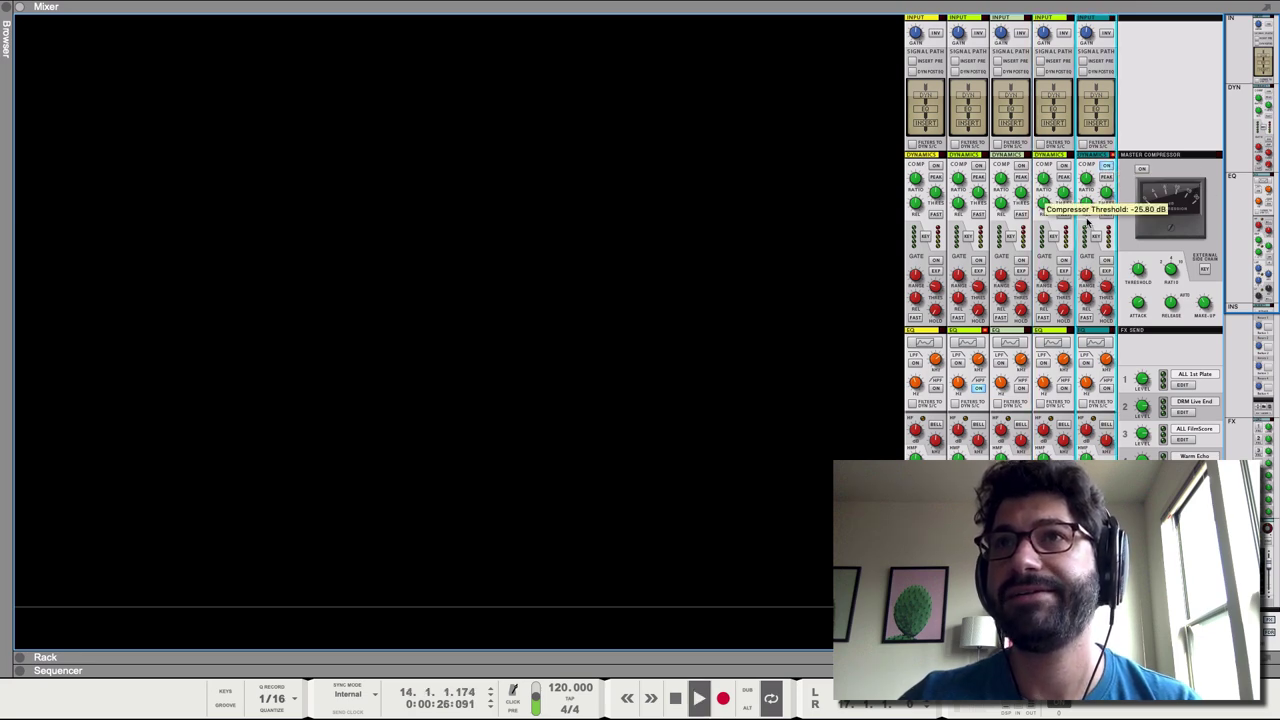
pyautogui.moveTo(1095, 200); pyautogui.dragTo(1104, 220)
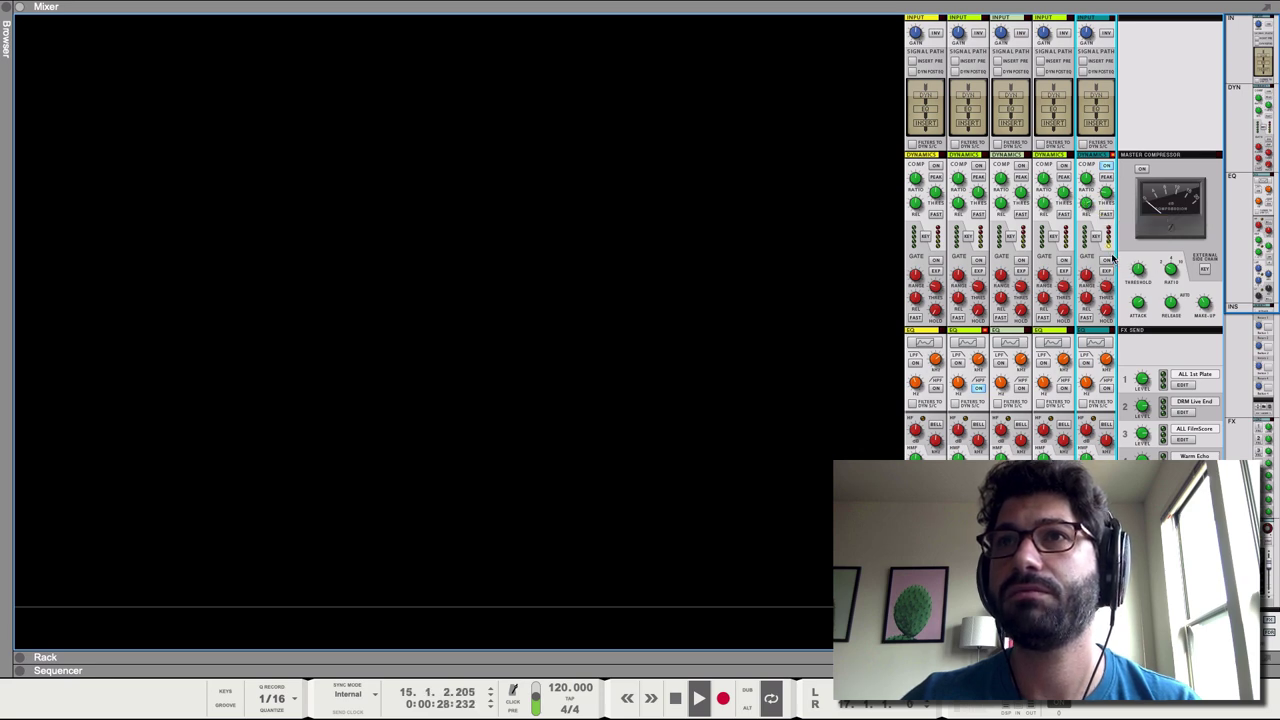
pyautogui.moveTo(1087, 190)
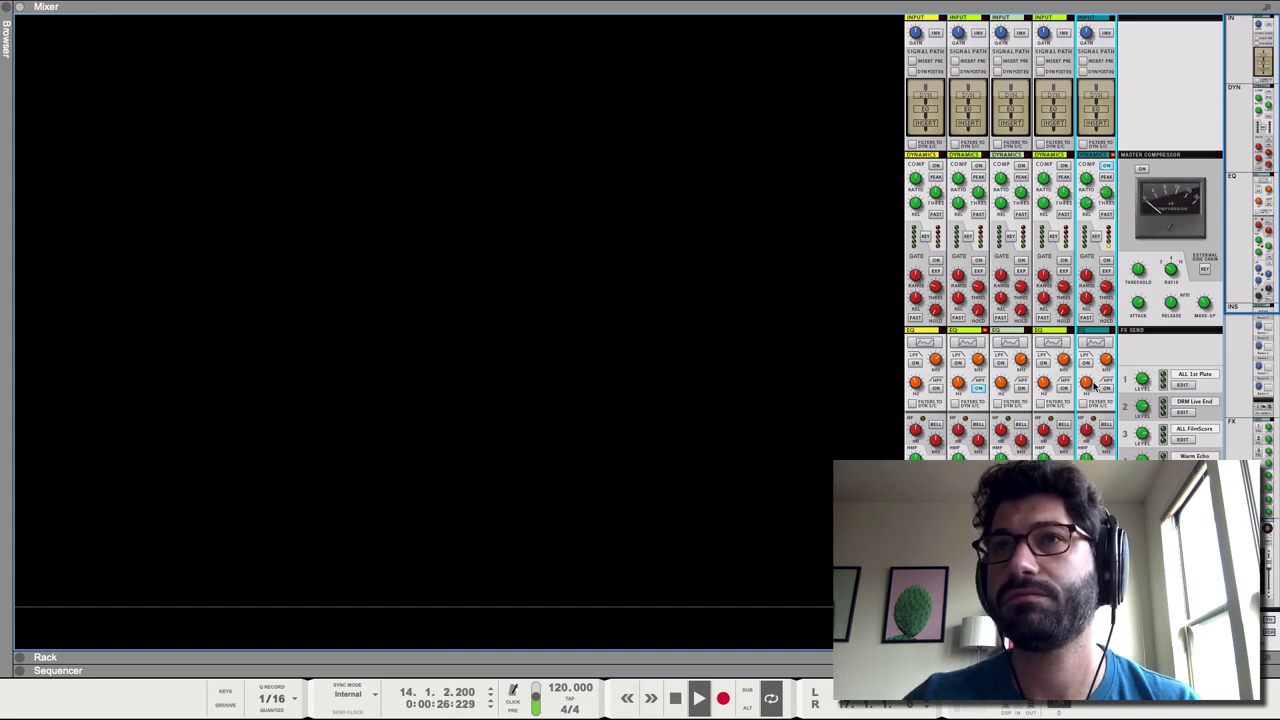
pyautogui.click(1106, 168)
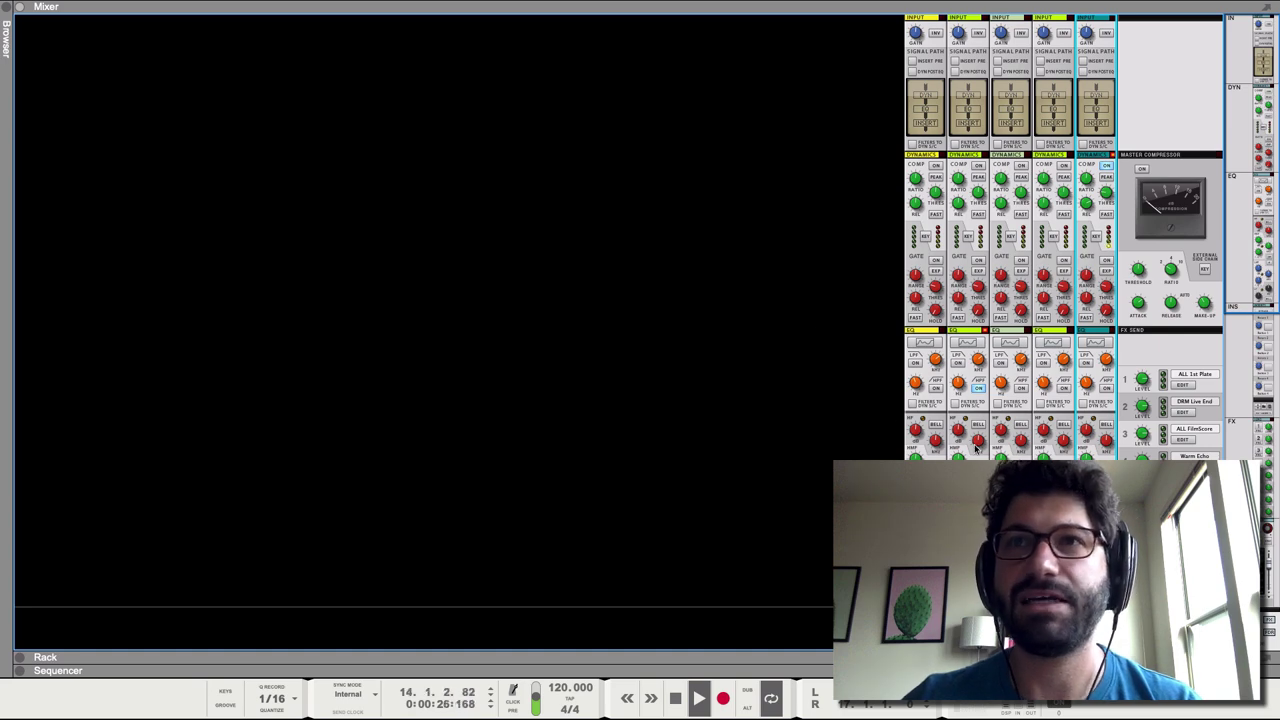
# Stop the transport so the song rests at bar 13.
pyautogui.press('space')
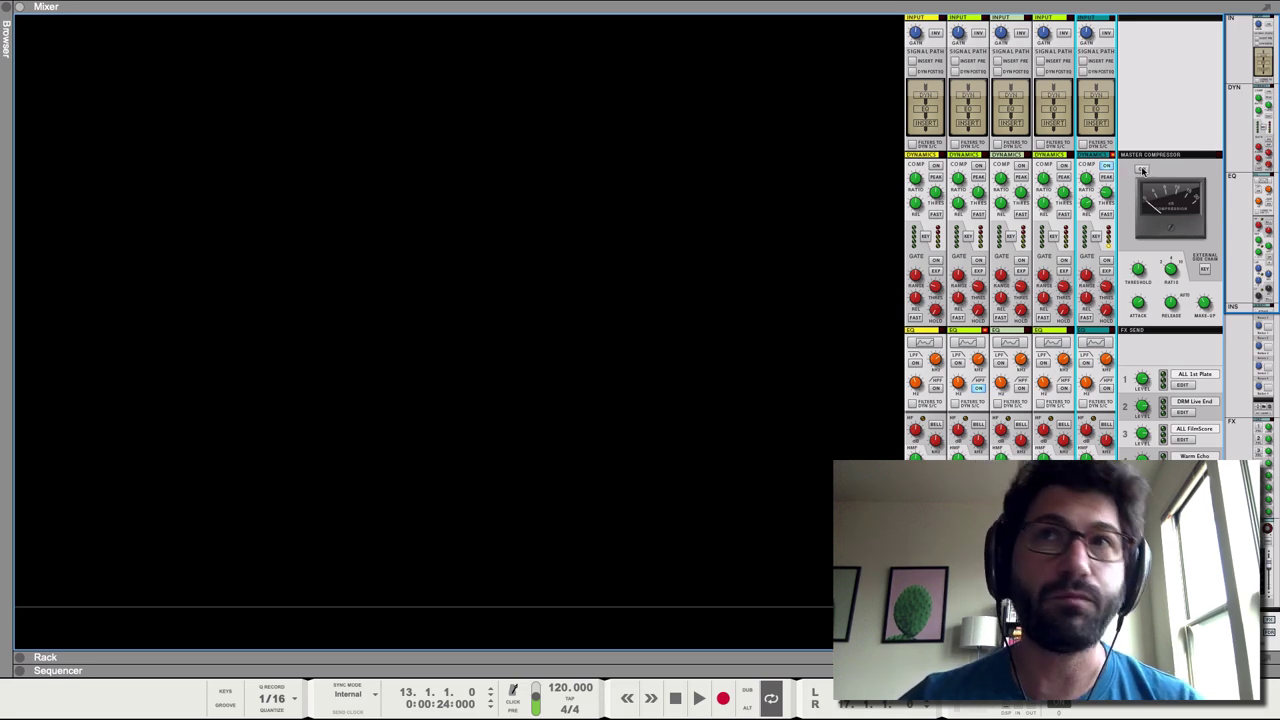
# Enable the master bus compressor and, while listening, set its threshold to -14.41 dB.
pyautogui.click(1143, 170)
pyautogui.press('space')
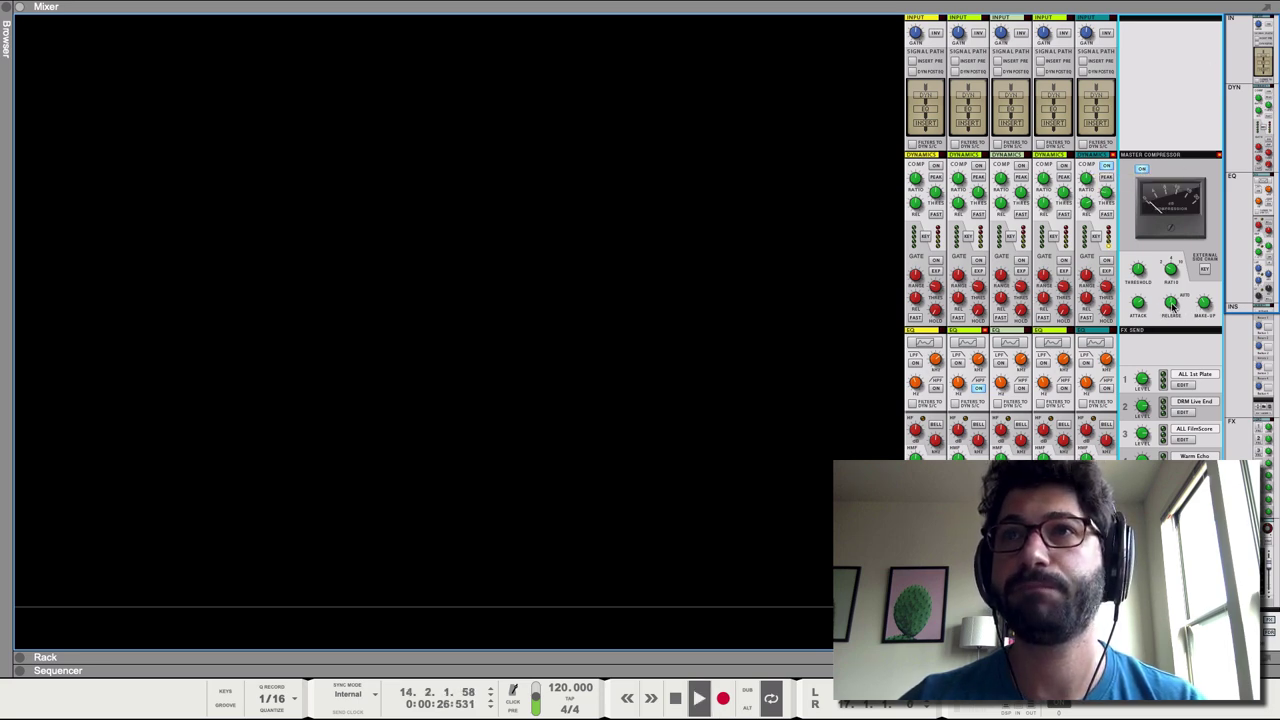
pyautogui.moveTo(1140, 305)
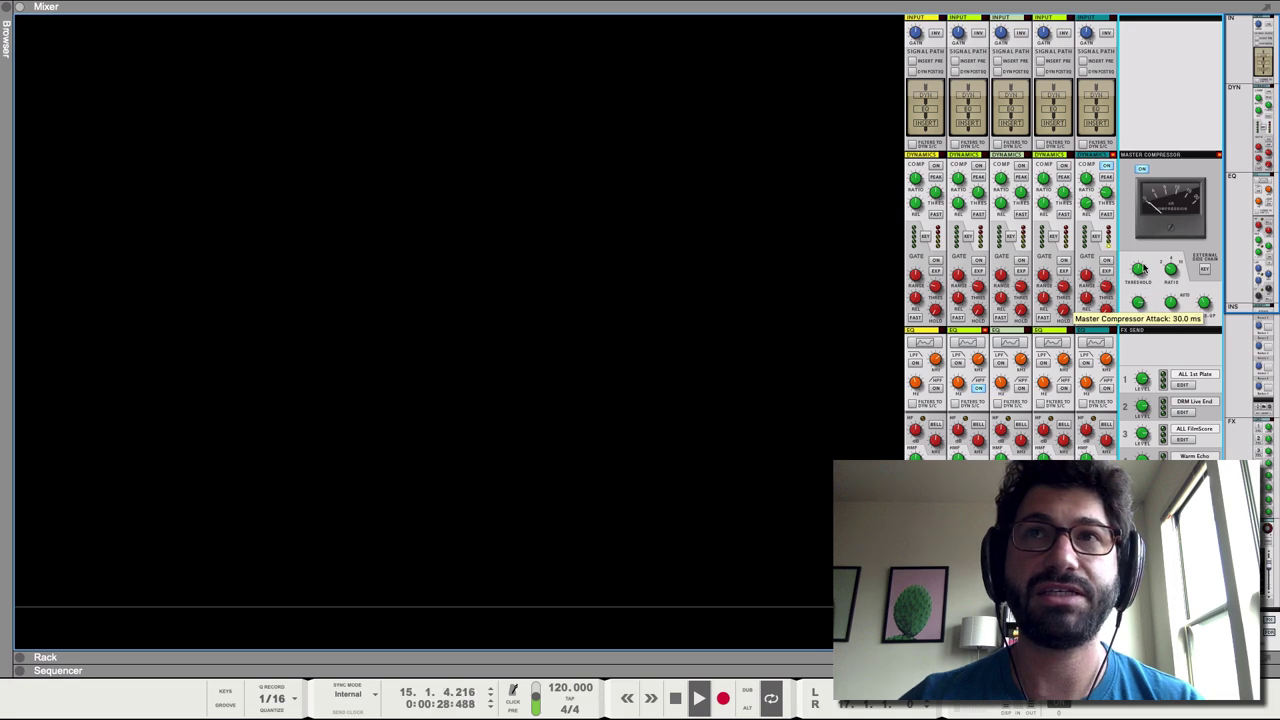
pyautogui.press('space')
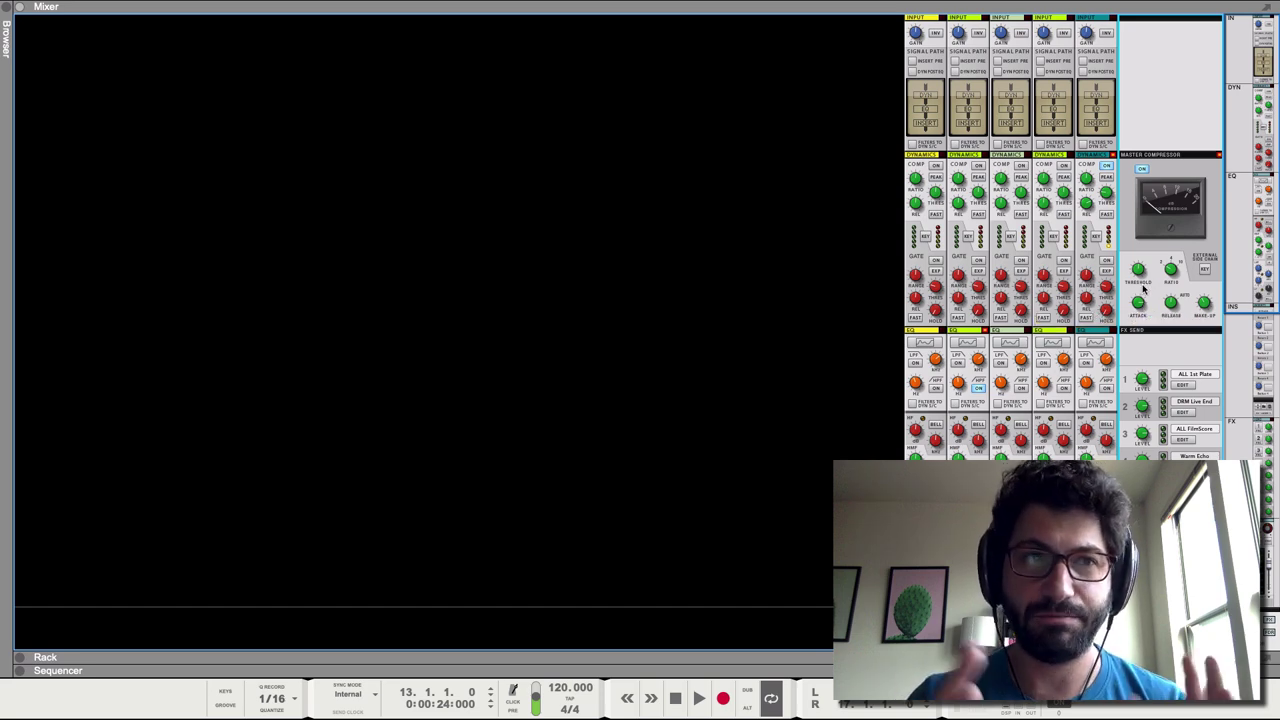
pyautogui.moveTo(1172, 288)
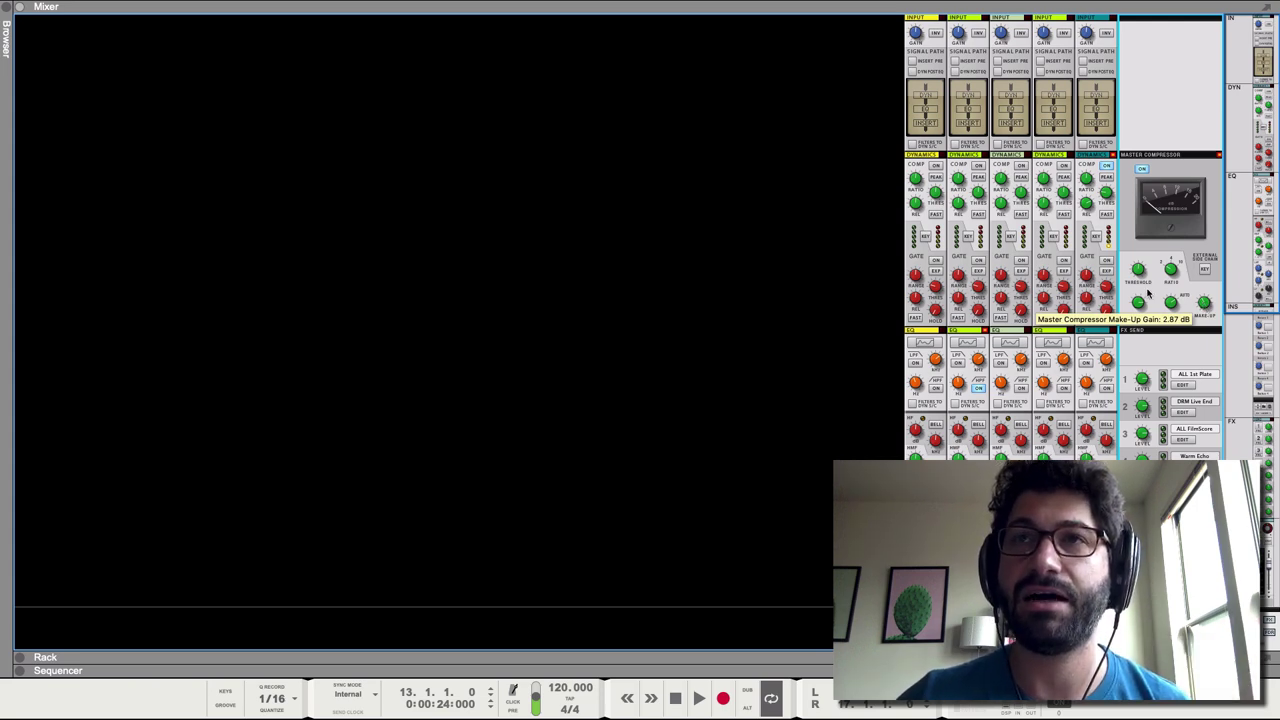
pyautogui.press('space')
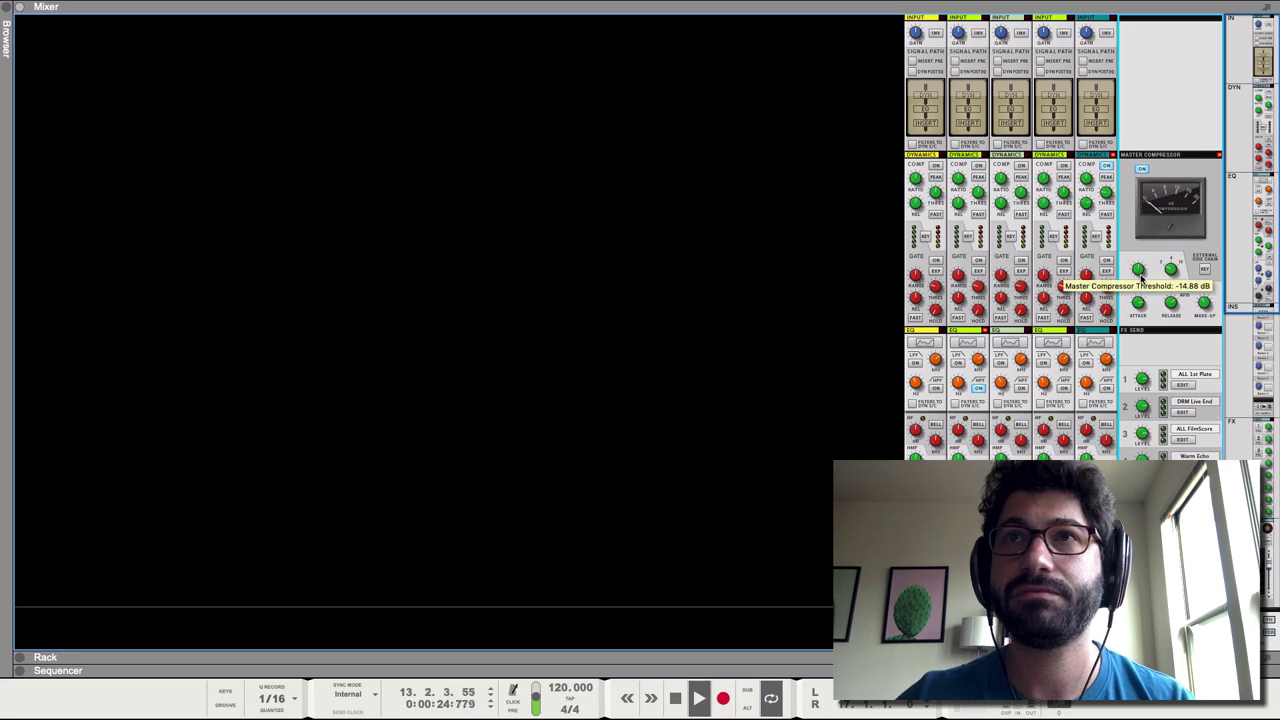
pyautogui.moveTo(1141, 279); pyautogui.dragTo(1146, 285)
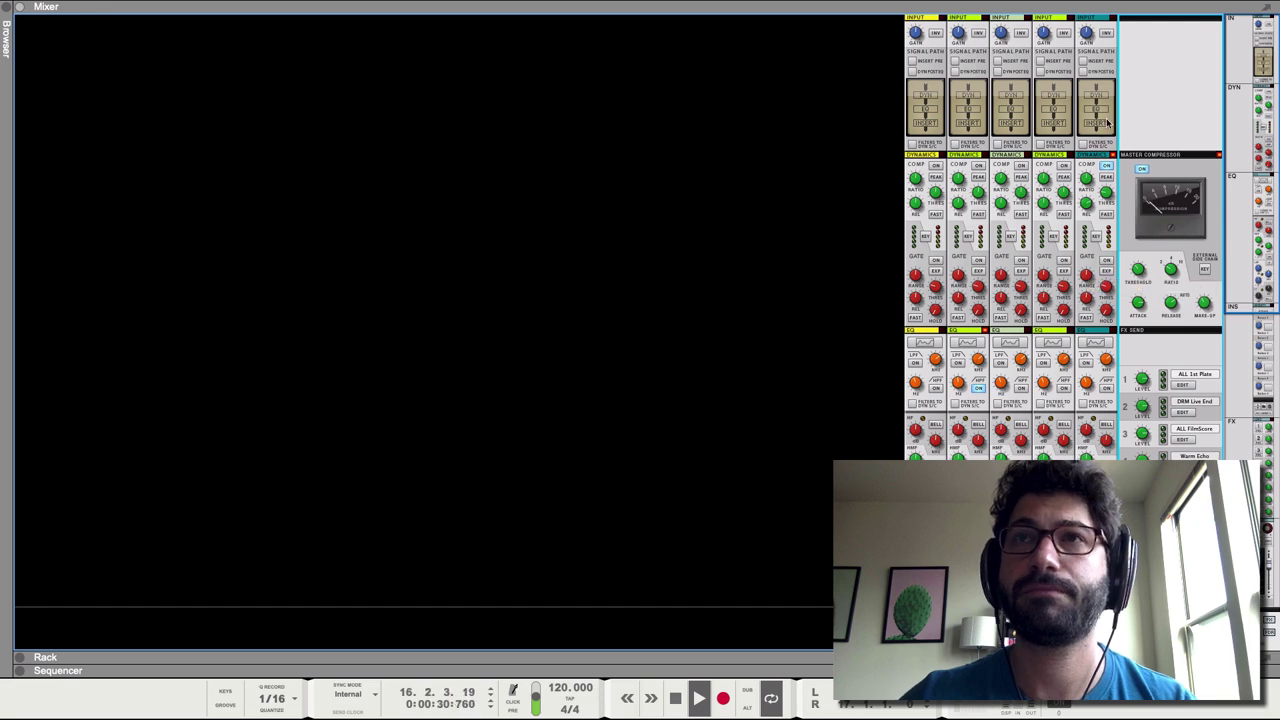
# Lower the master compressor's make-up gain to about 1.9 dB, comparing it bypassed and enabled.
pyautogui.click(1143, 170)
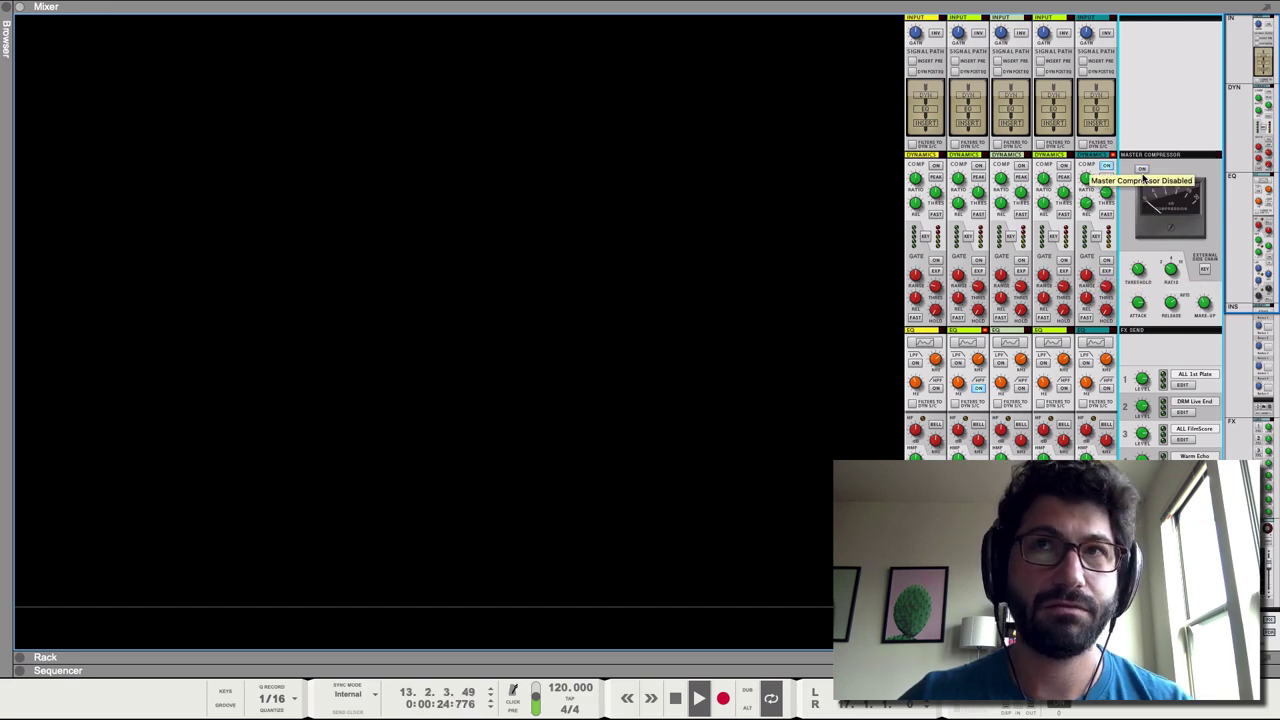
pyautogui.click(1143, 170)
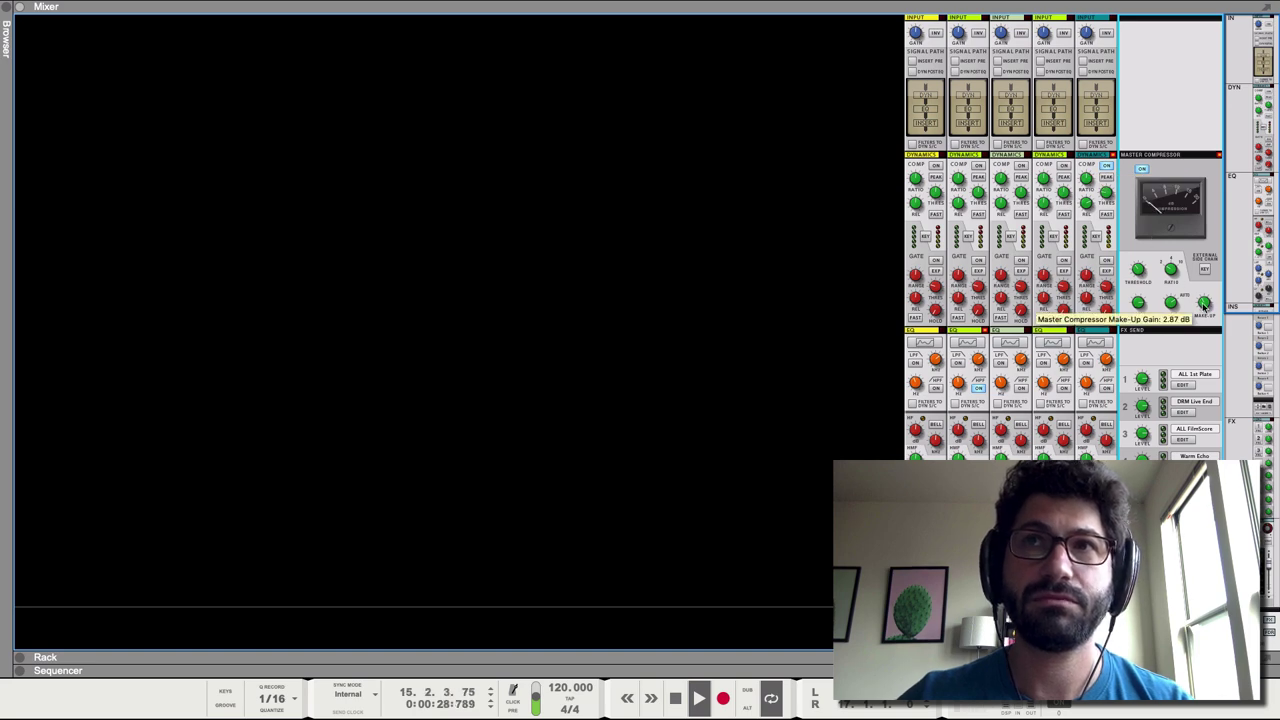
pyautogui.moveTo(1204, 304); pyautogui.dragTo(1205, 310)
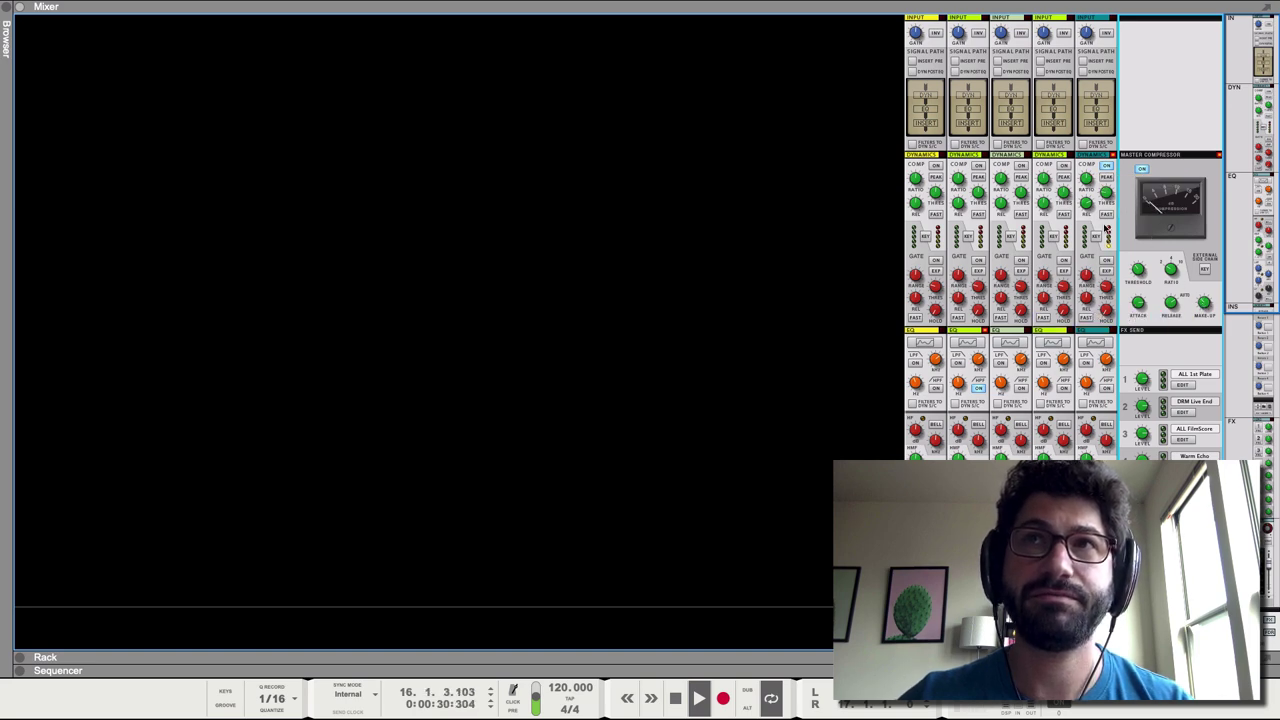
pyautogui.click(1142, 172)
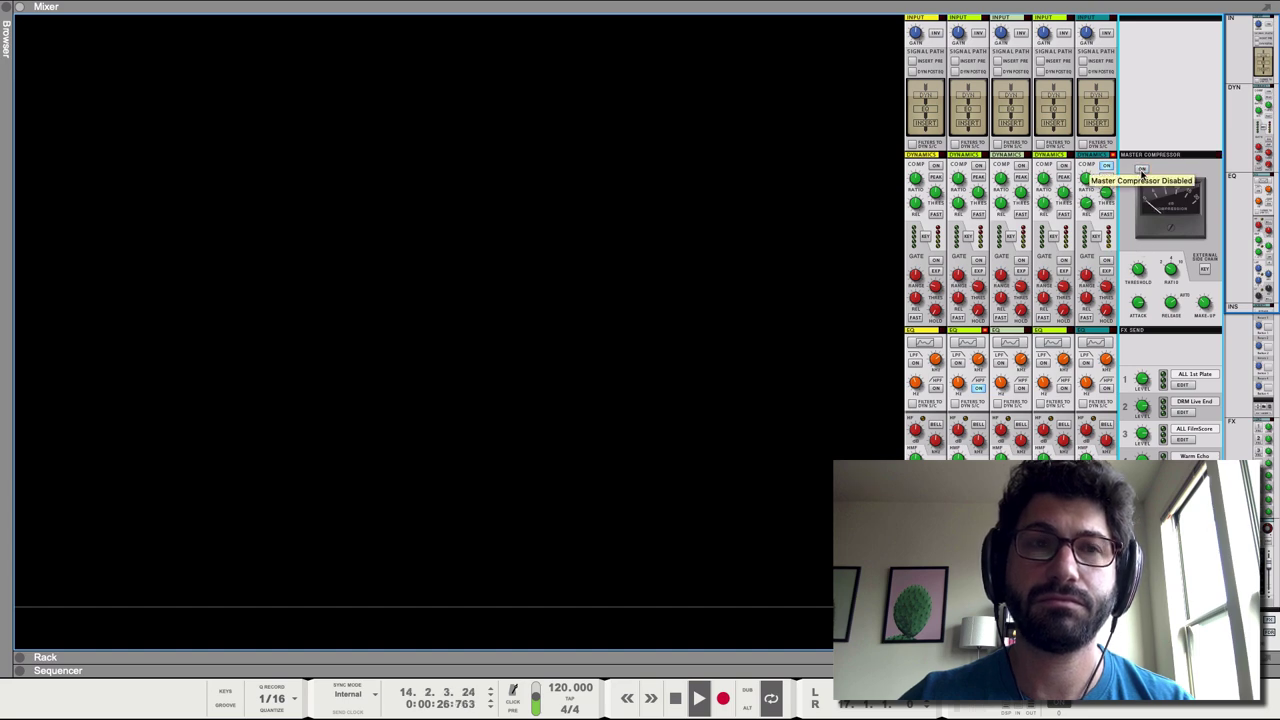
pyautogui.click(1142, 171)
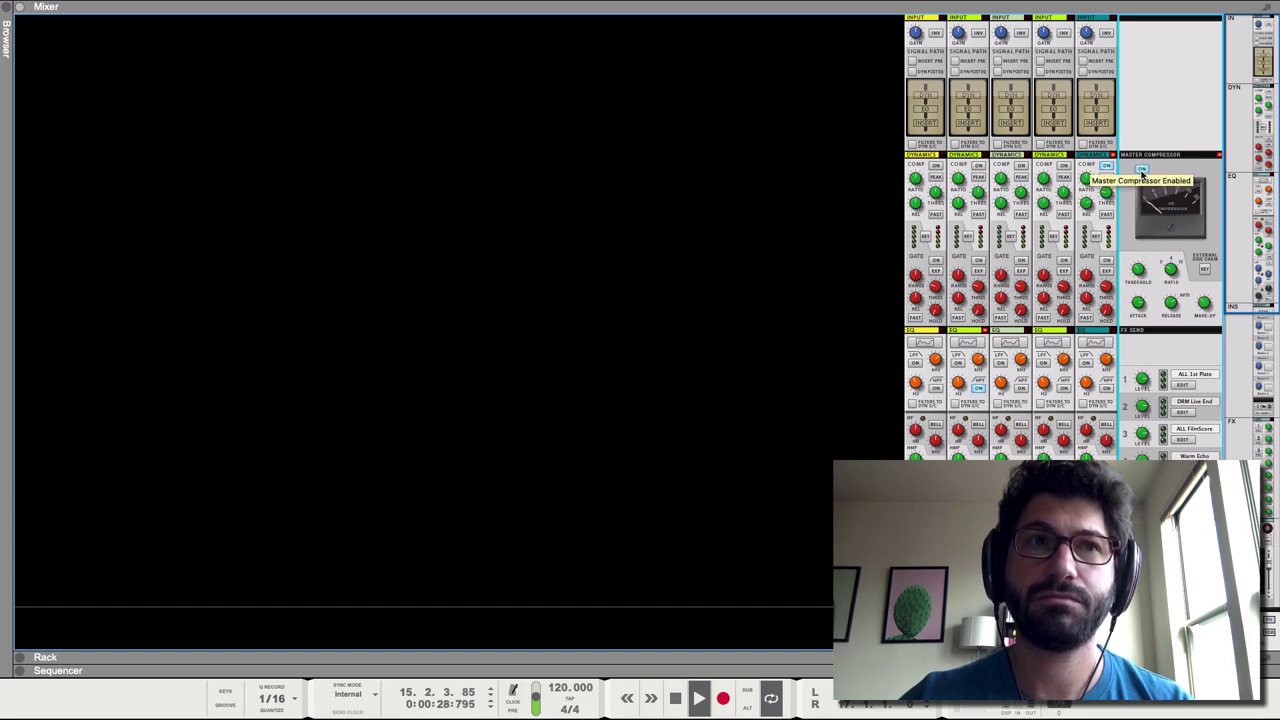
pyautogui.press('space')
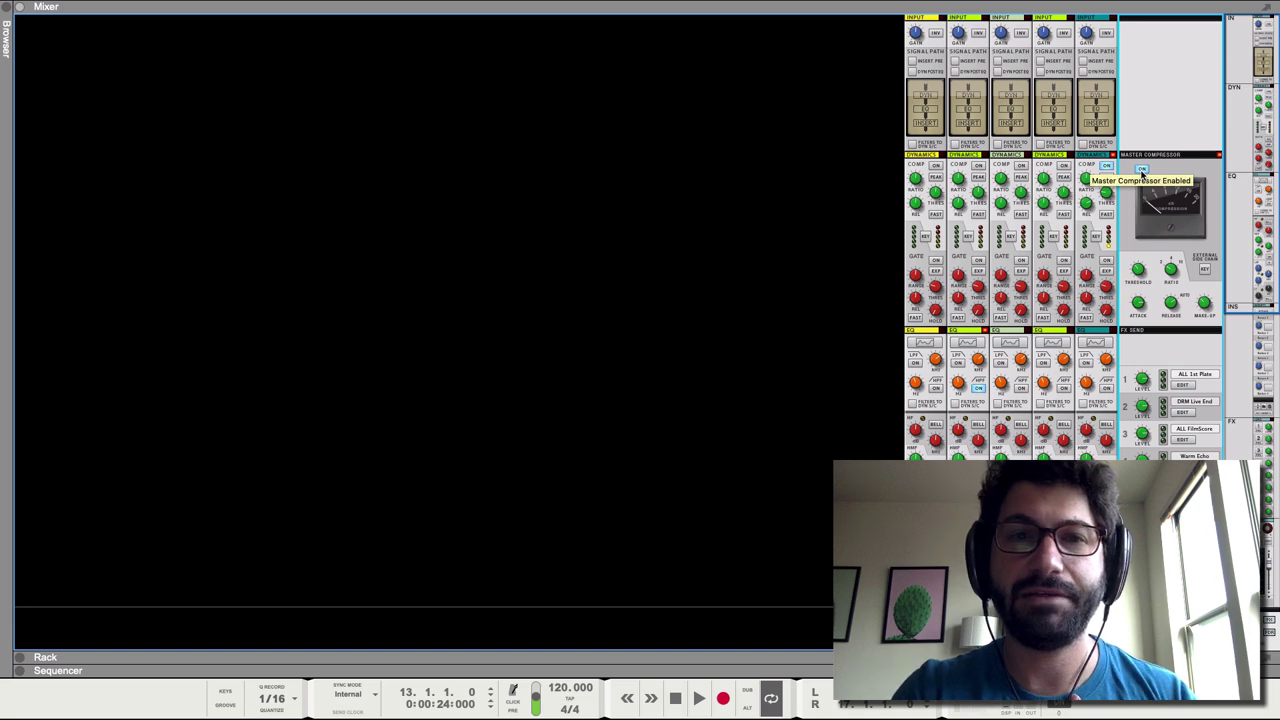
# Replay the song, comparing the master compressor on and off twice, then leave it enabled and stop.
pyautogui.press('space')
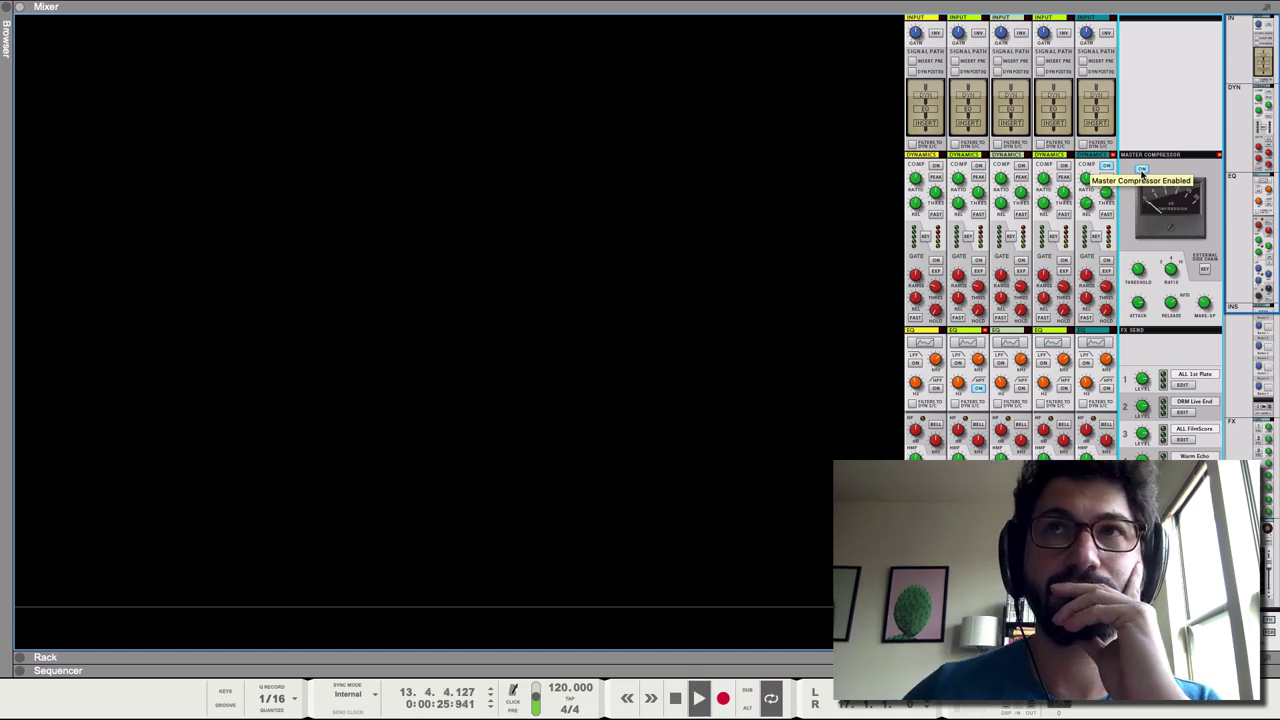
pyautogui.click(1142, 169)
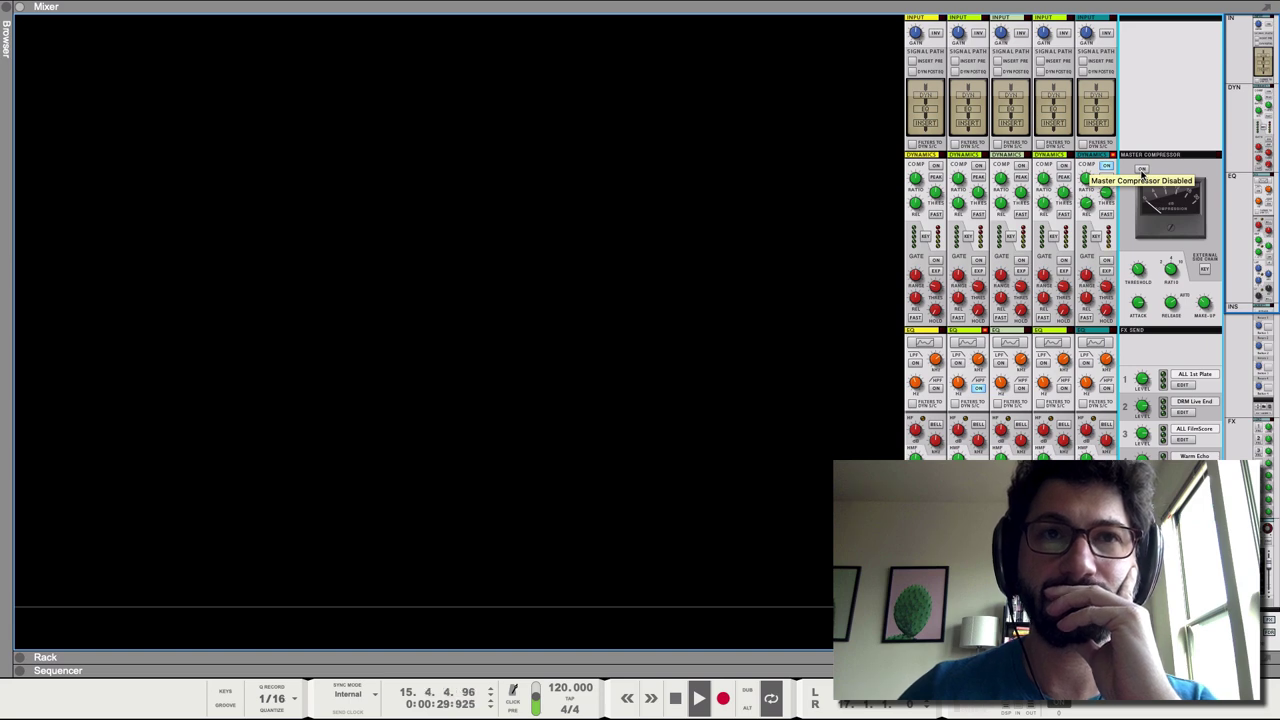
pyautogui.click(1142, 169)
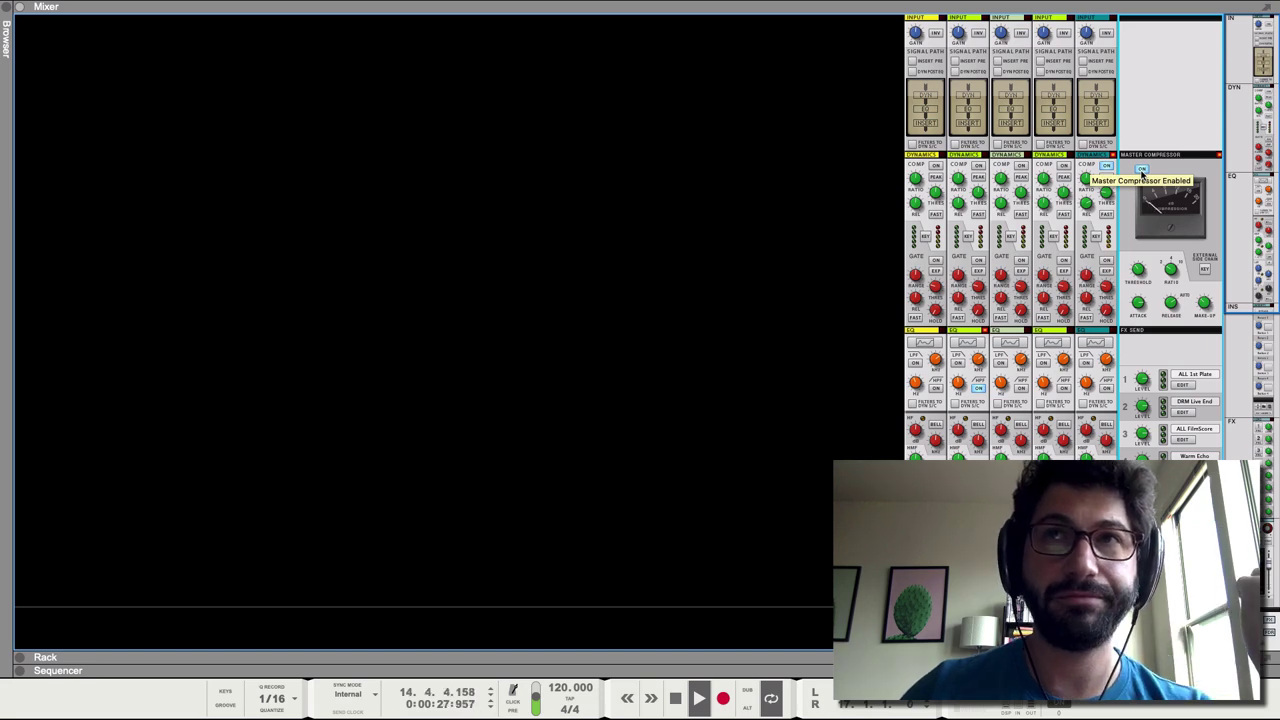
pyautogui.click(1142, 169)
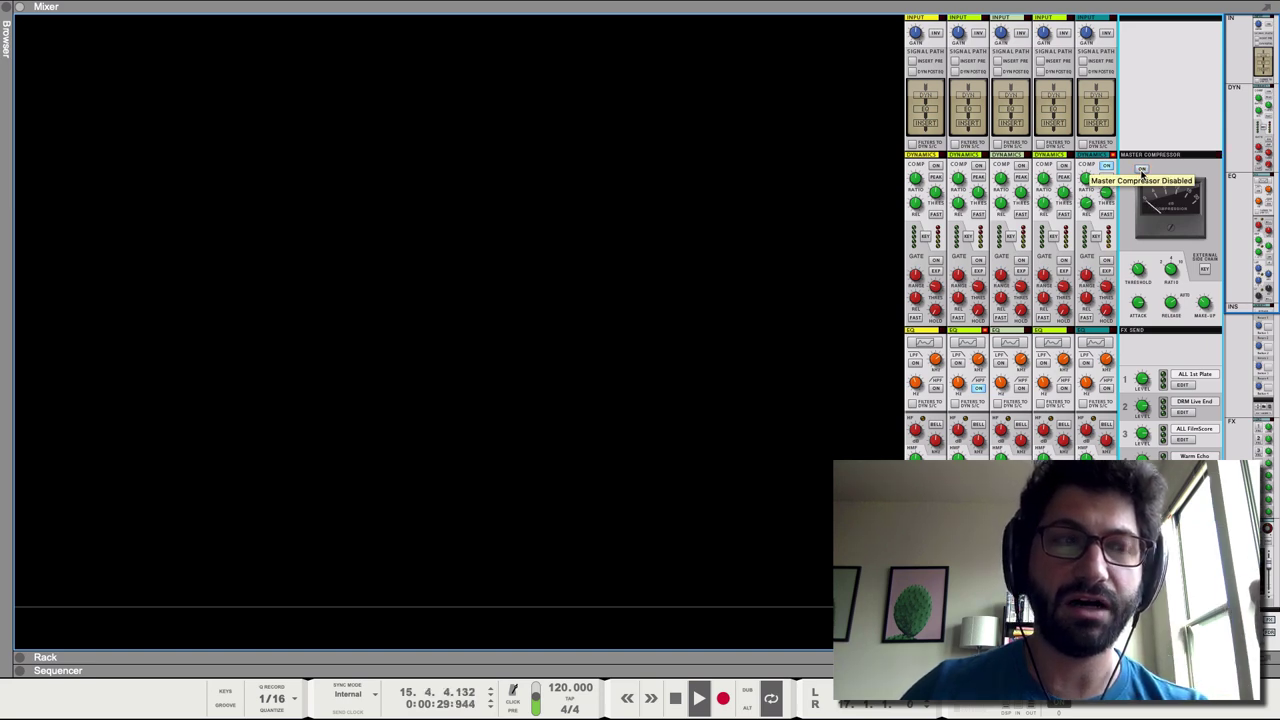
pyautogui.click(1142, 169)
pyautogui.press('space')
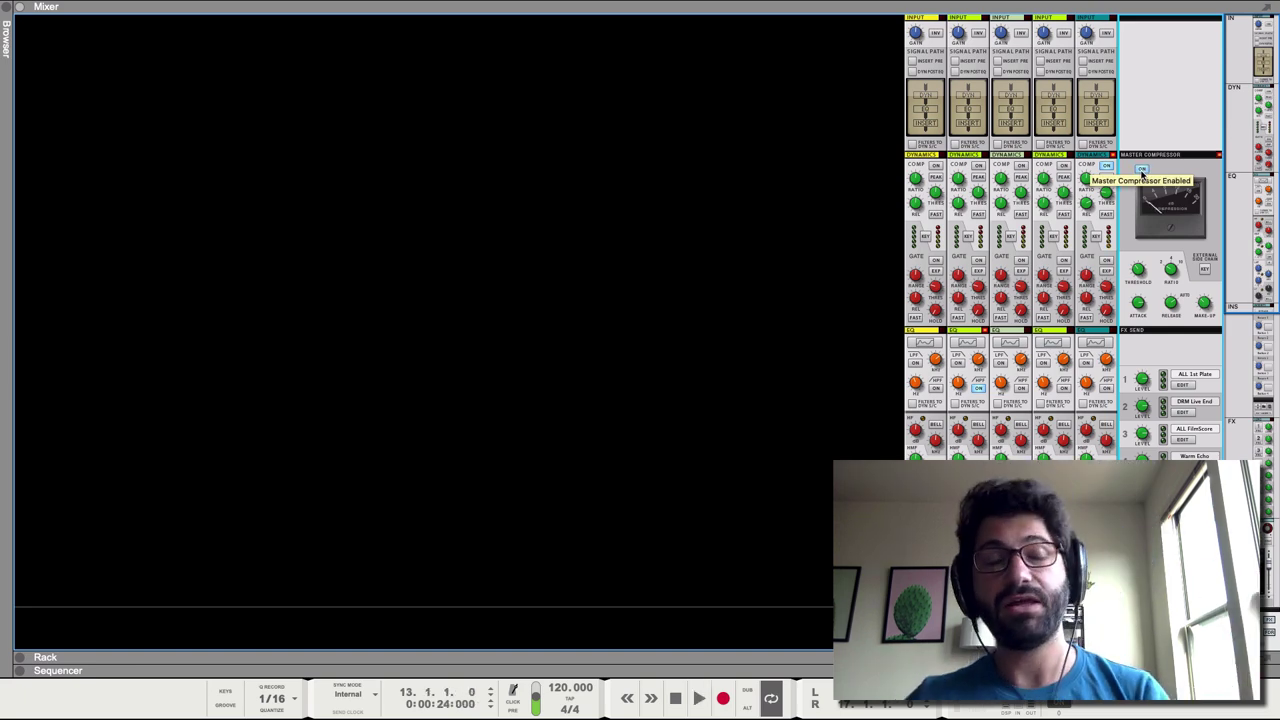